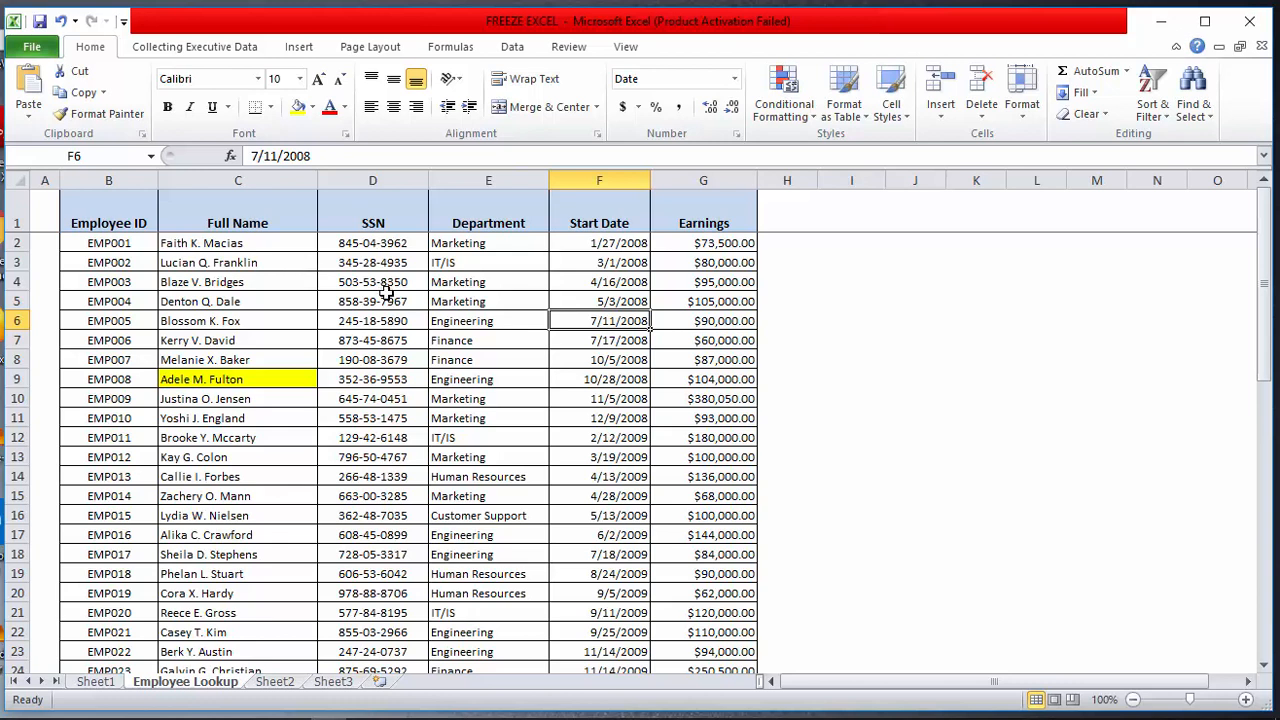
{"action": "left_click", "coordinate": [385, 296]}
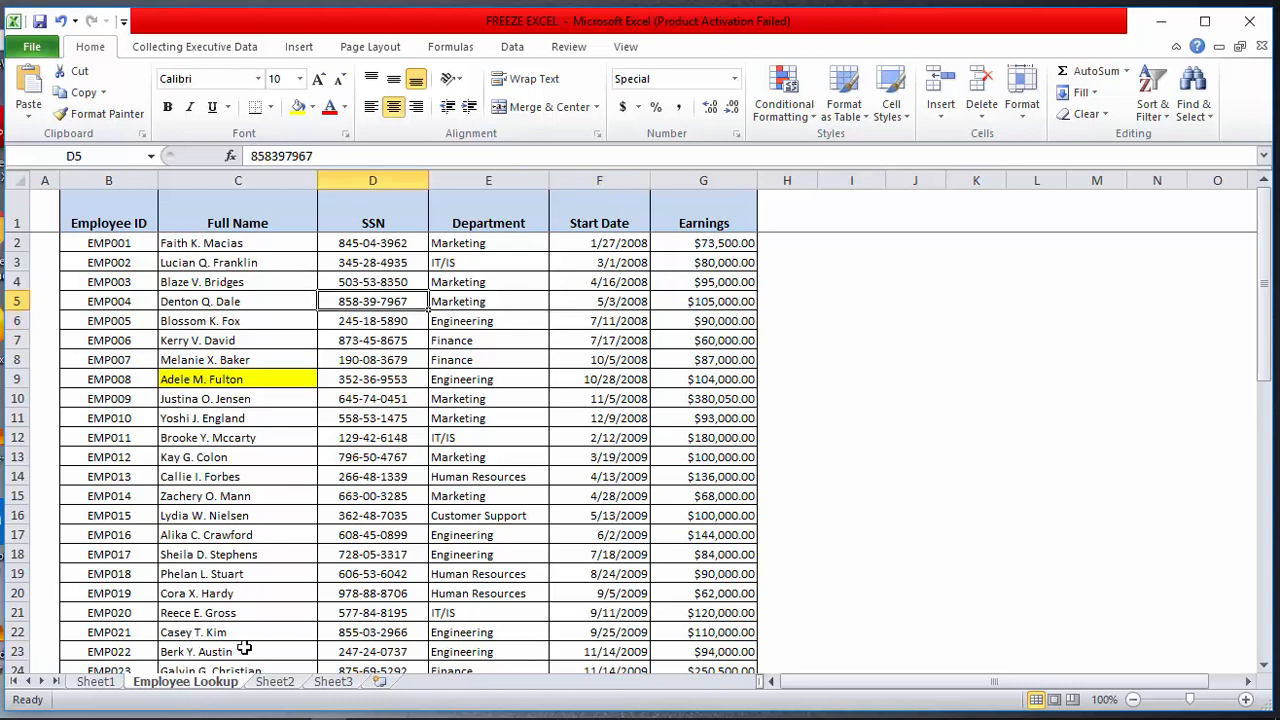
{"action": "left_click_drag", "start_coordinate": [507, 360], "coordinate": [535, 341]}
{"action": "left_click", "coordinate": [785, 212]}
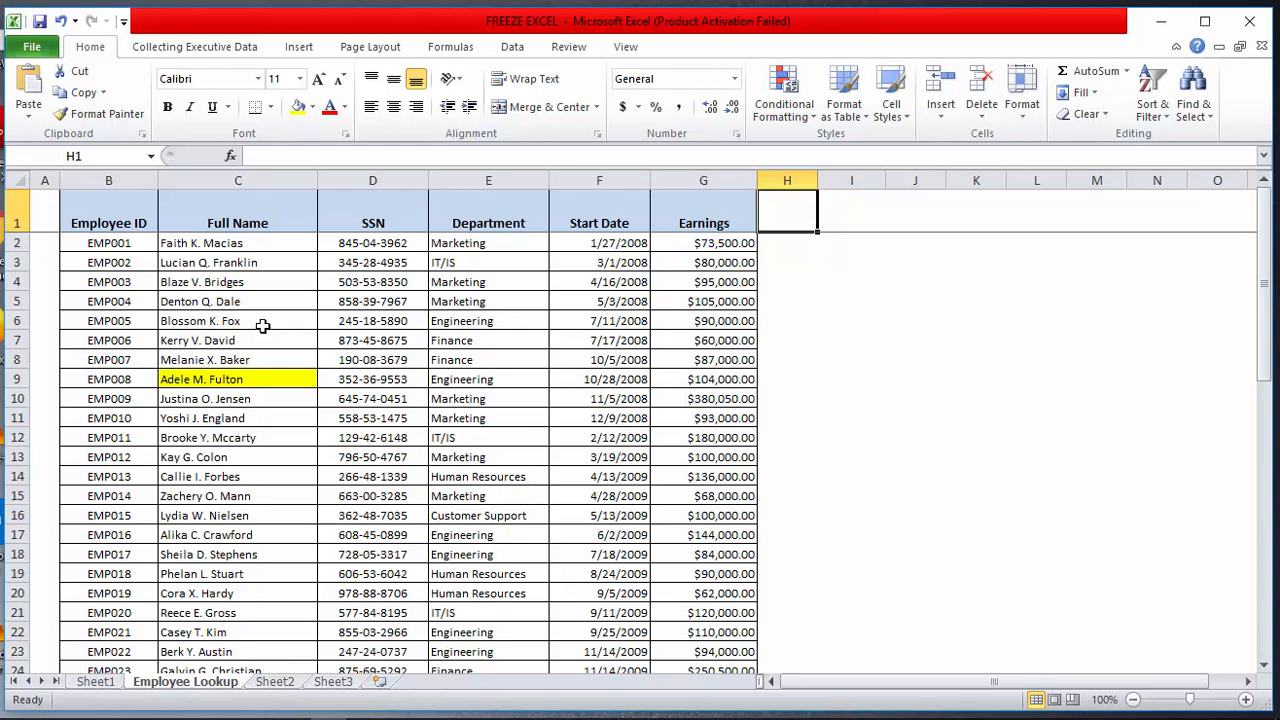
{"action": "left_click", "coordinate": [710, 362]}
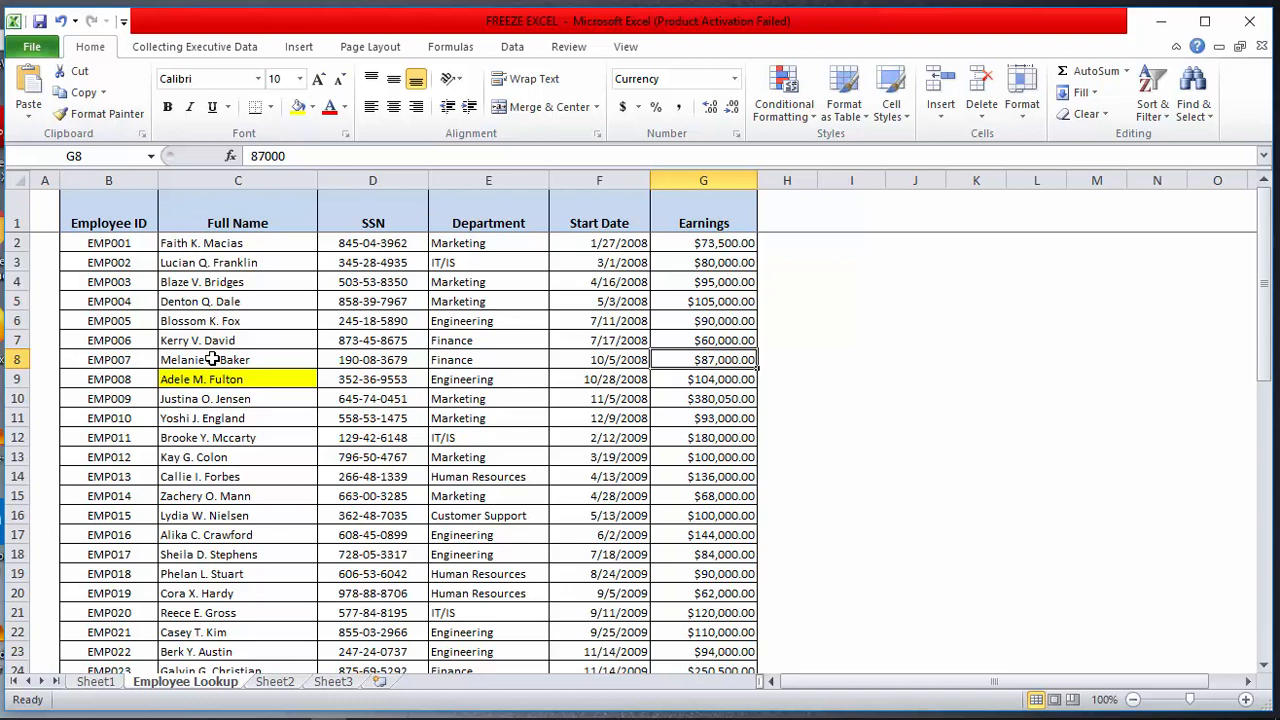
{"action": "left_click", "coordinate": [830, 313]}
Step: Enter the column heading Web Site in cell H1, directly after the Earnings heading
{"action": "left_click", "coordinate": [775, 211]}
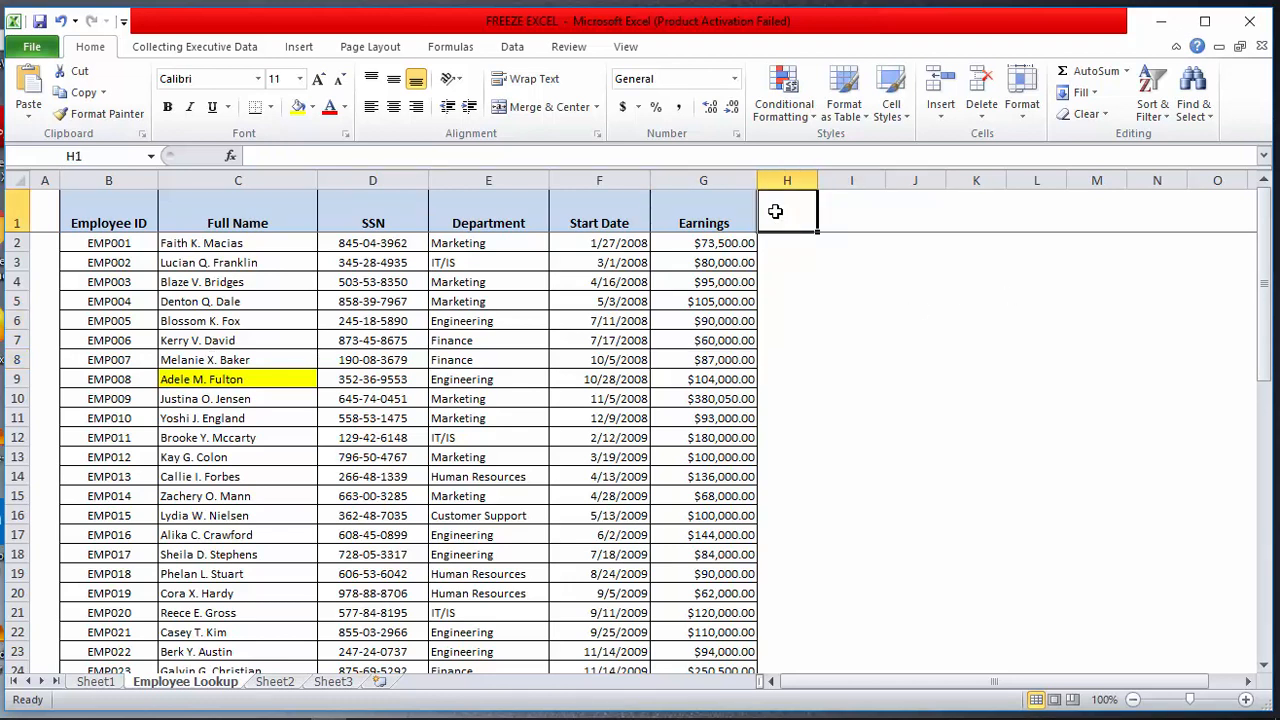
{"action": "type", "text": "We"}
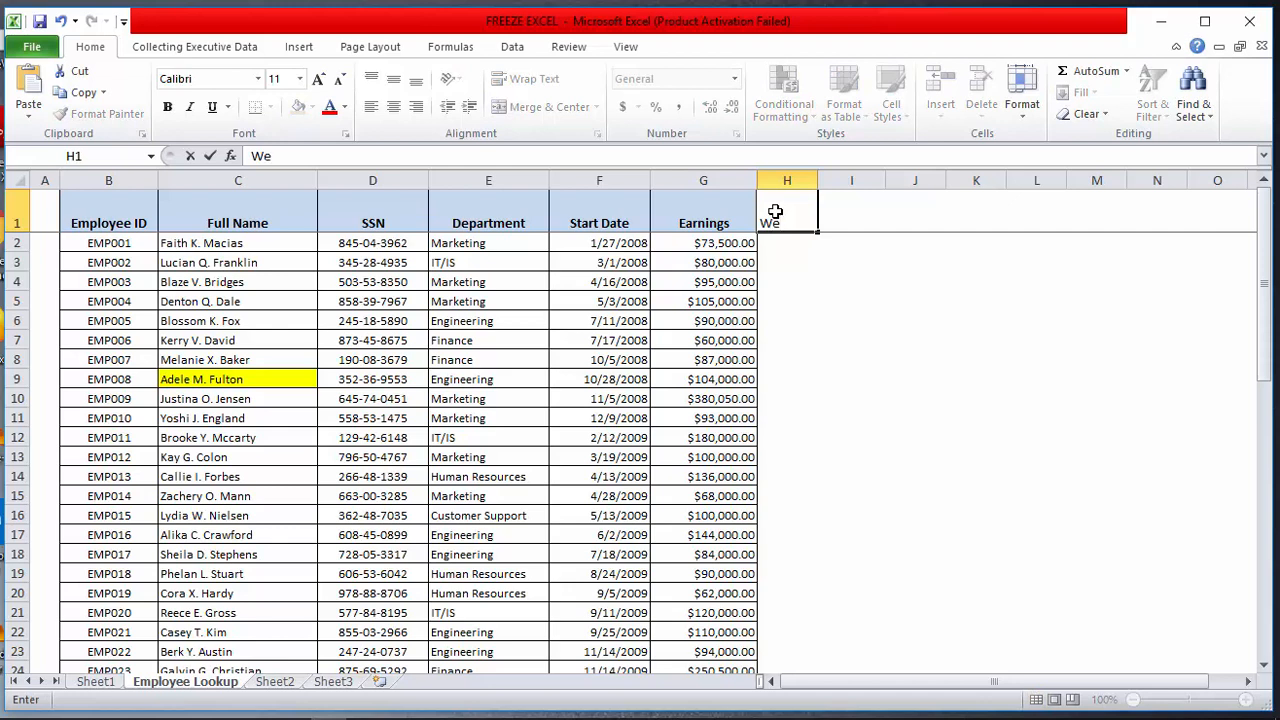
{"action": "type", "text": "b page"}
{"action": "key", "text": "BackSpace"}
{"action": "key", "text": "BackSpace"}
{"action": "key", "text": "BackSpace"}
{"action": "key", "text": "BackSpace"}
{"action": "type", "text": "Site"}
{"action": "left_click", "coordinate": [794, 320]}
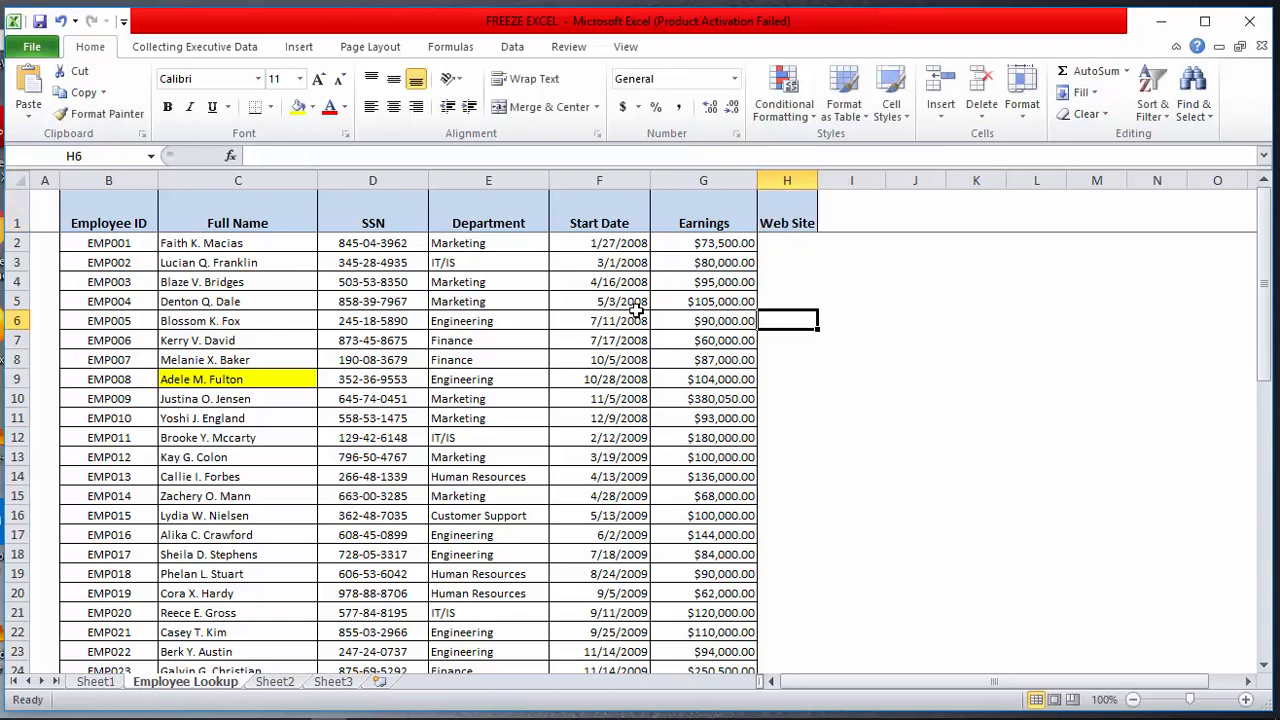
Step: Enter the text Example in cell H2 under the Web Site heading
{"action": "left_click", "coordinate": [792, 245]}
{"action": "left_click", "coordinate": [803, 278]}
{"action": "left_click", "coordinate": [803, 243]}
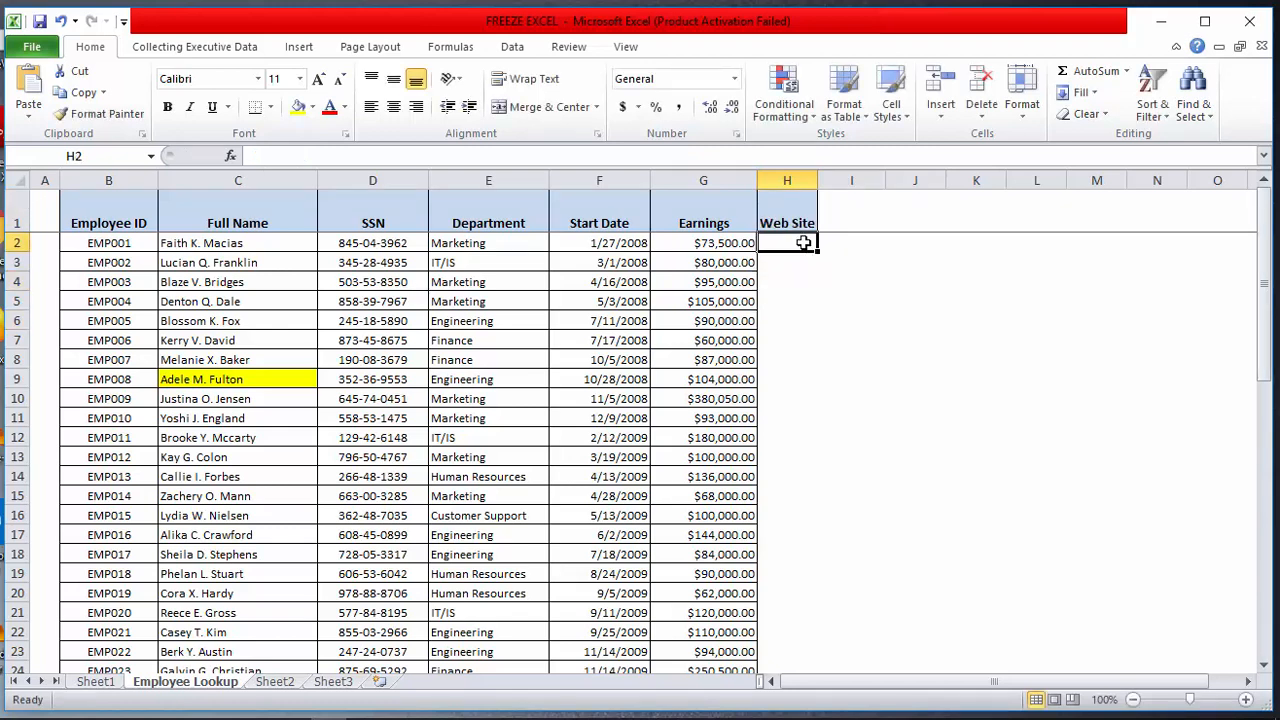
{"action": "type", "text": "Exa"}
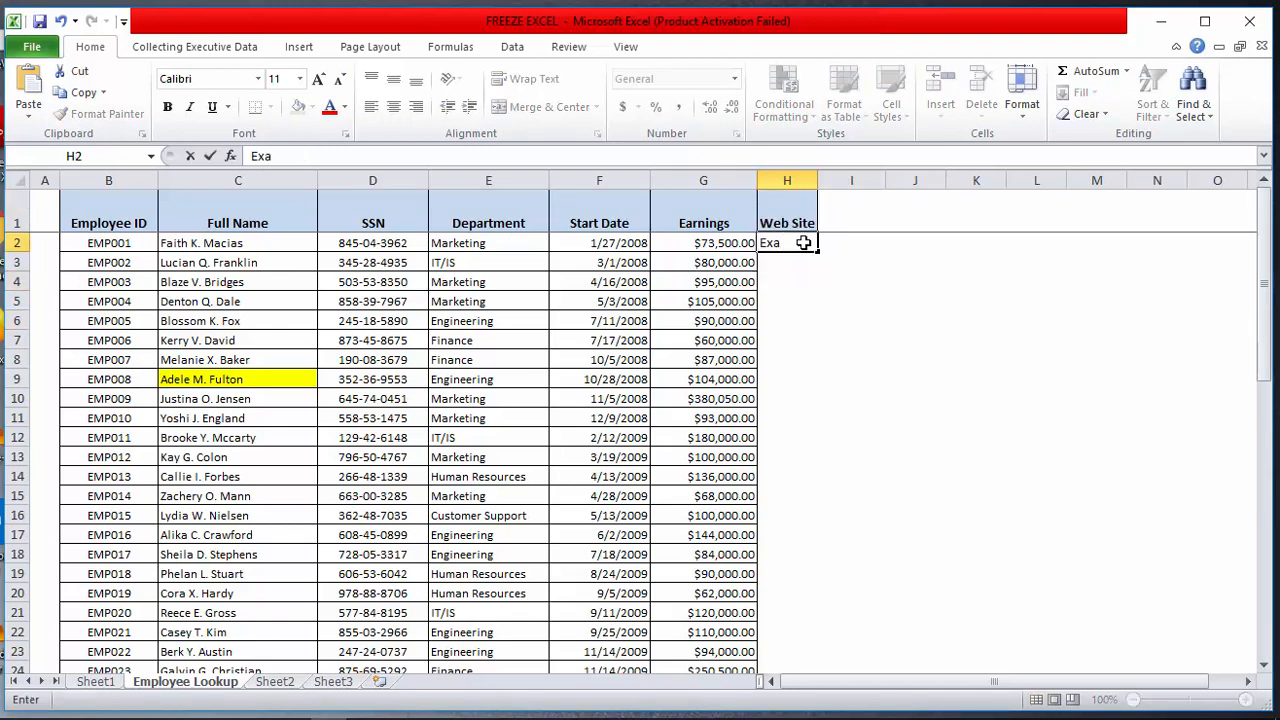
{"action": "type", "text": "mple"}
{"action": "key", "text": "Return"}
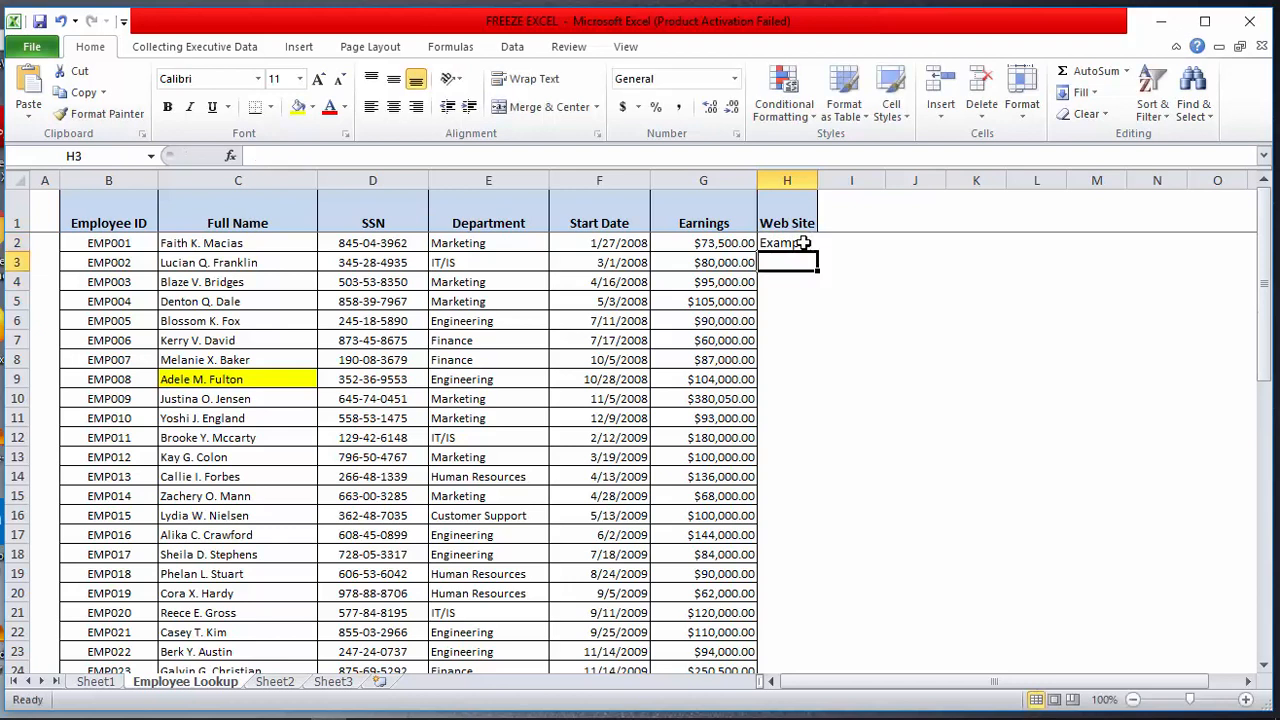
{"action": "left_click", "coordinate": [806, 243]}
{"action": "left_click", "coordinate": [800, 265]}
{"action": "left_click", "coordinate": [789, 243]}
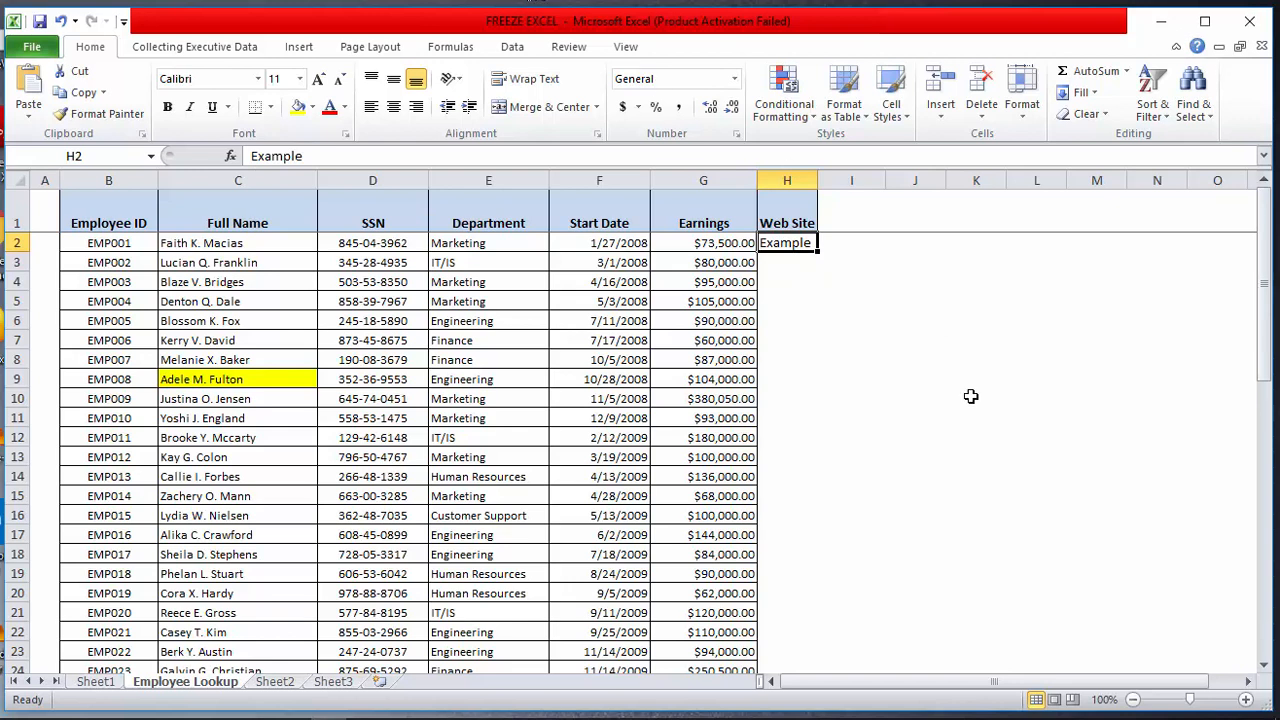
Step: Copy the formatting of the Earnings column G onto the Web Site column H and select cell H2
{"action": "left_click", "coordinate": [720, 172]}
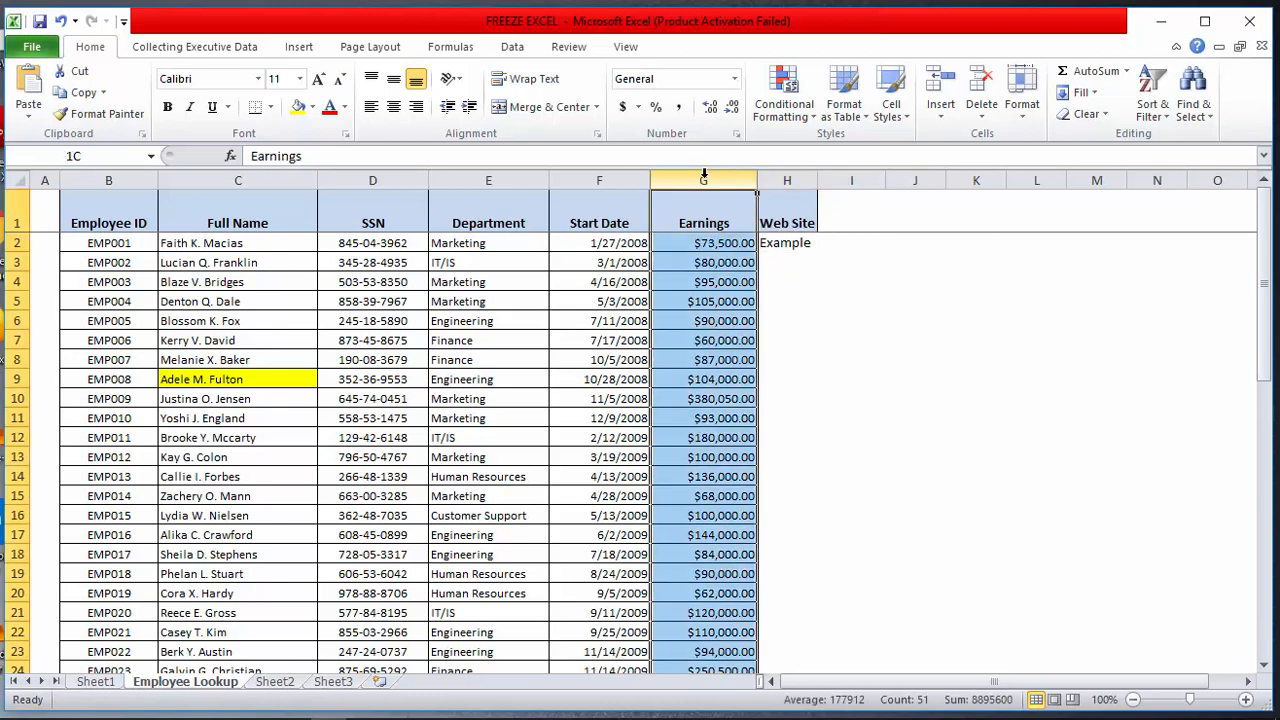
{"action": "left_click", "coordinate": [100, 113]}
{"action": "left_click", "coordinate": [787, 172]}
{"action": "left_click", "coordinate": [828, 246]}
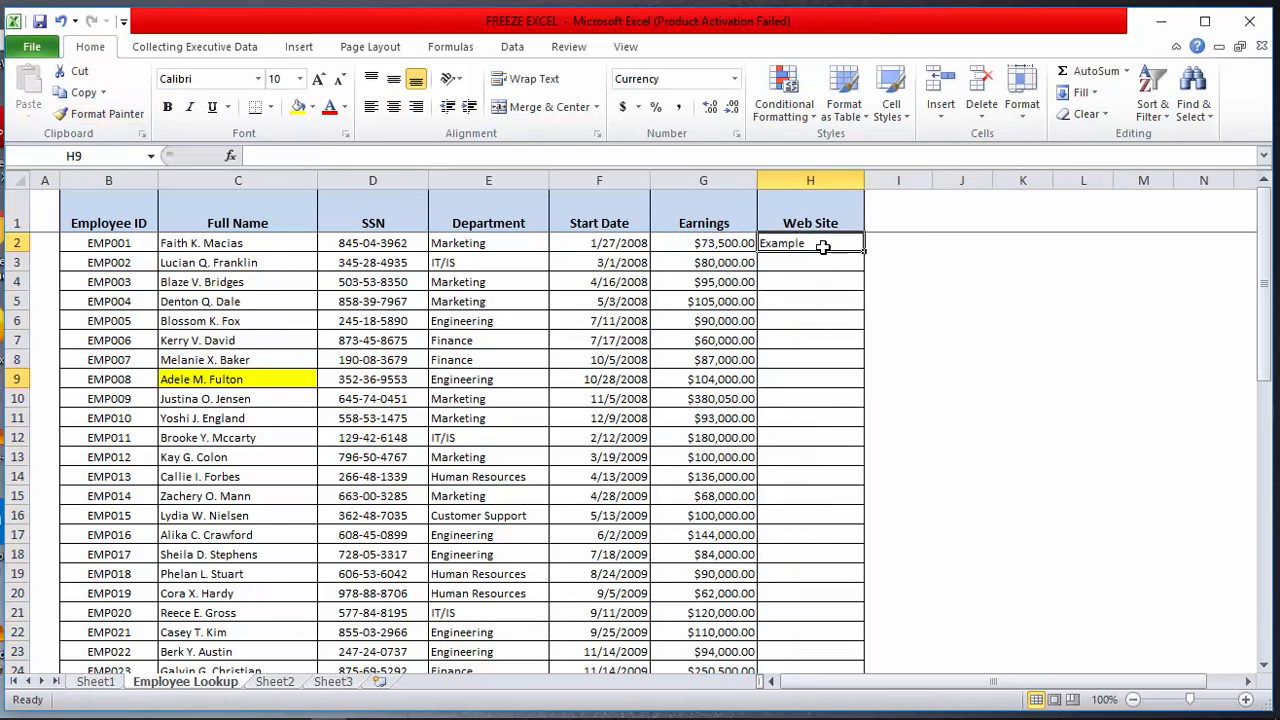
{"action": "left_click", "coordinate": [296, 47]}
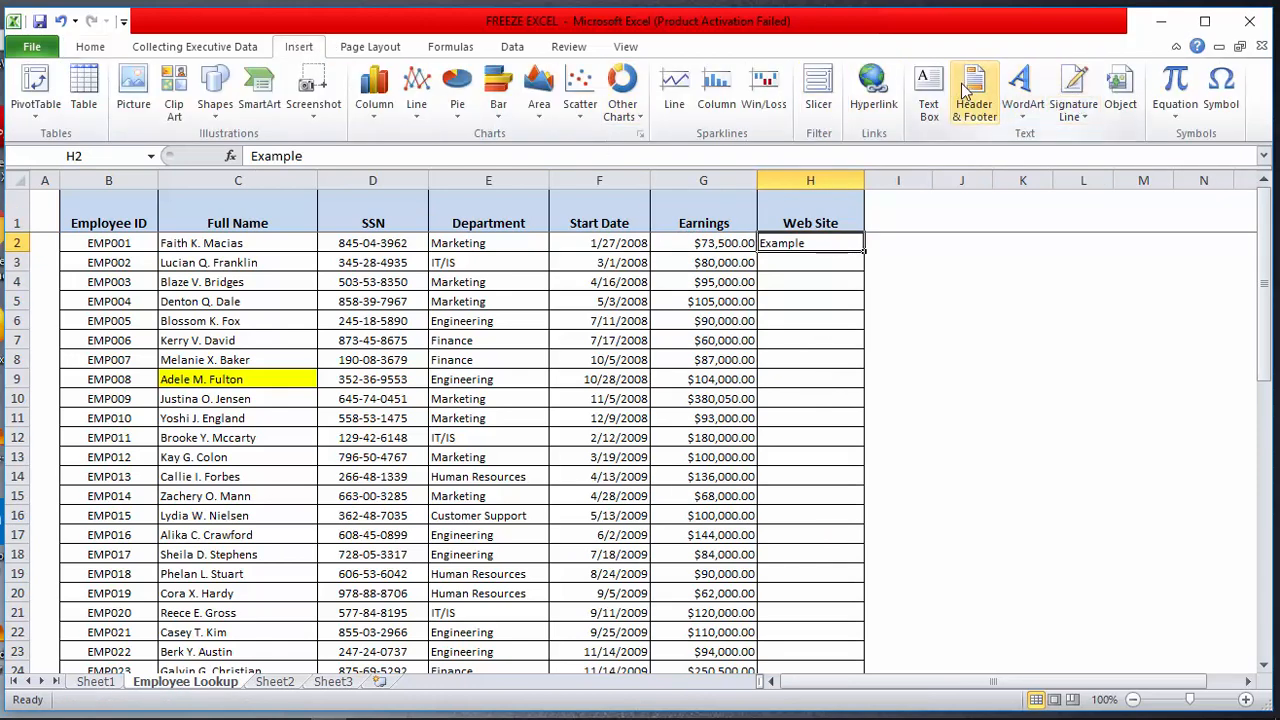
{"action": "left_click", "coordinate": [876, 88]}
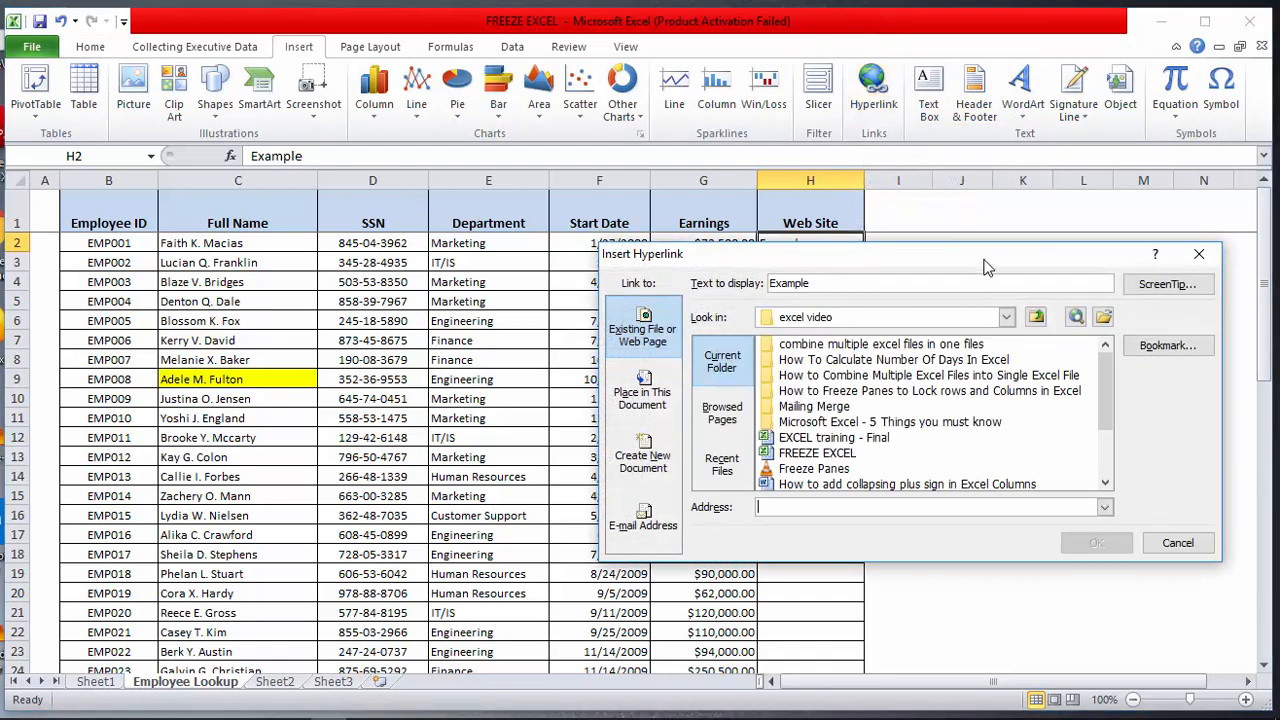
{"action": "key", "text": "Escape"}
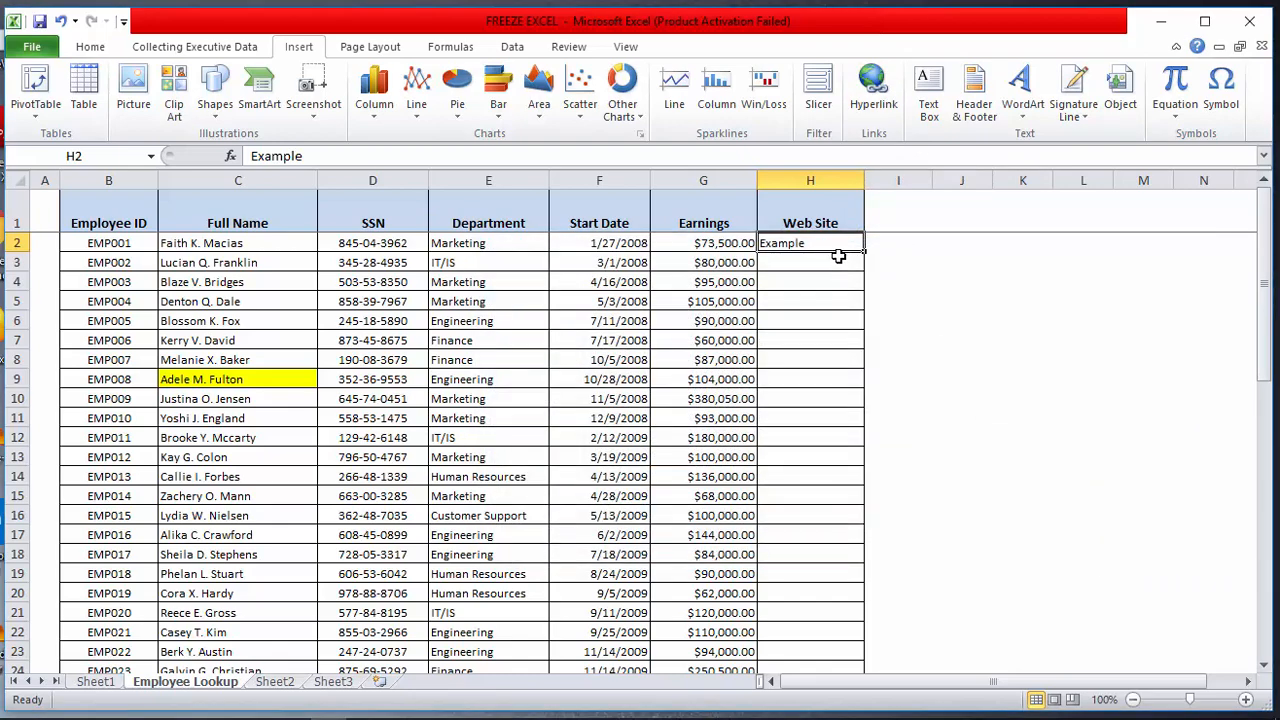
{"action": "key", "text": "ctrl+k"}
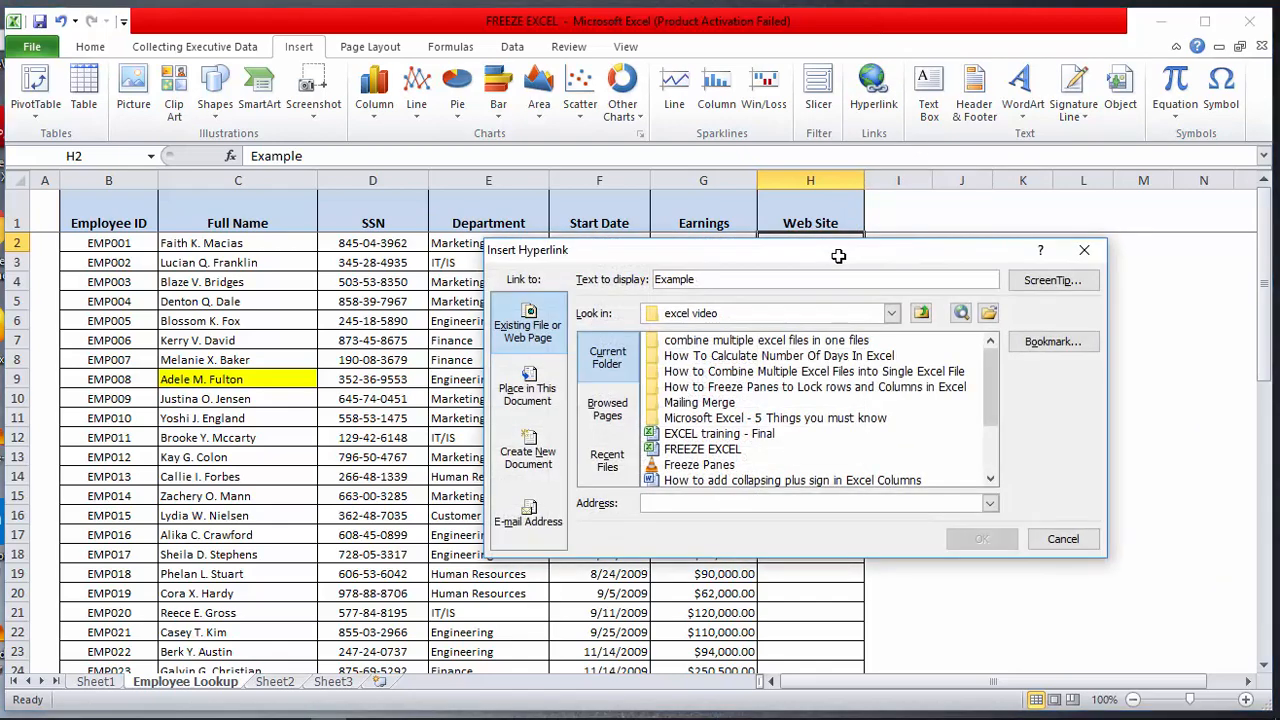
{"action": "left_click", "coordinate": [1084, 250]}
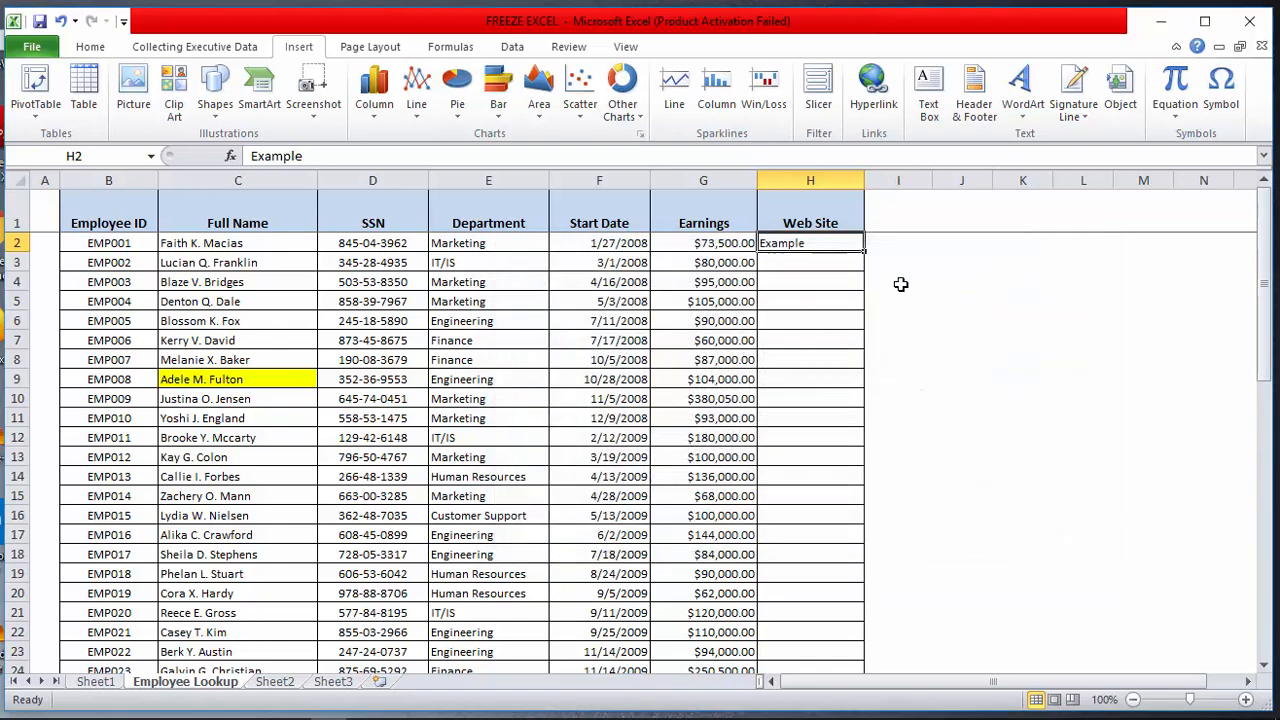
{"action": "right_click", "coordinate": [814, 245]}
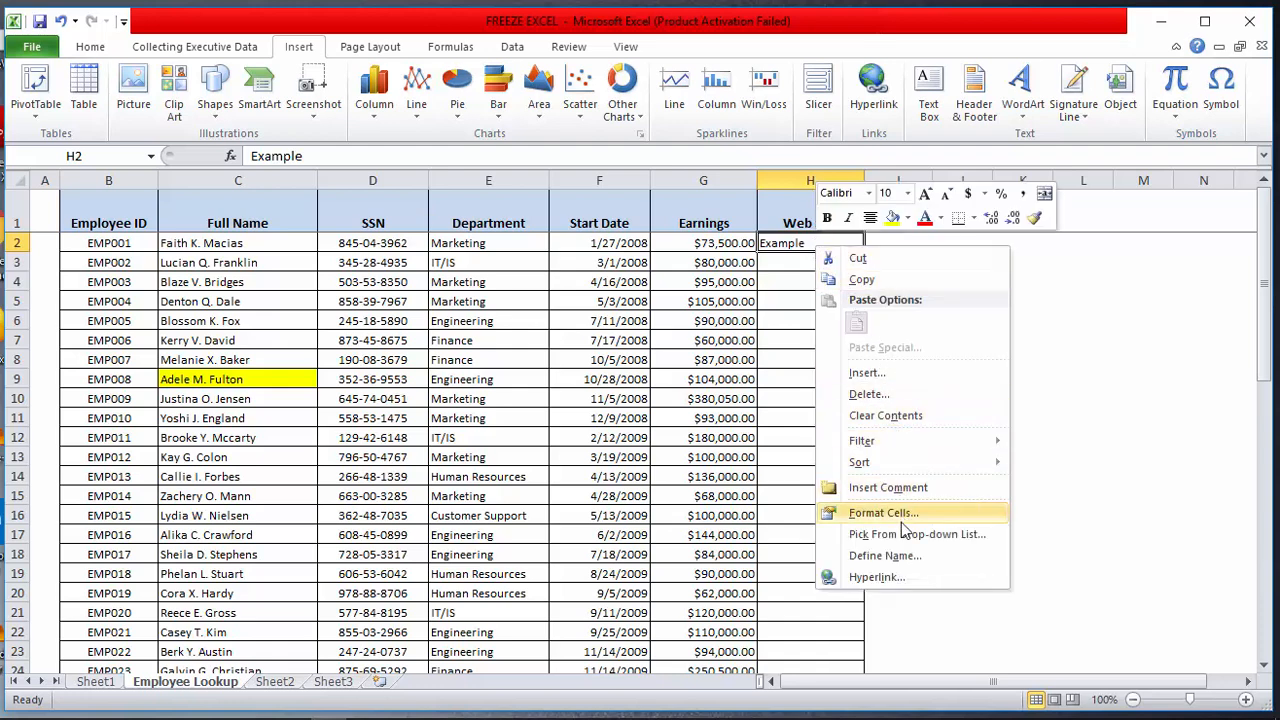
{"action": "left_click", "coordinate": [899, 576]}
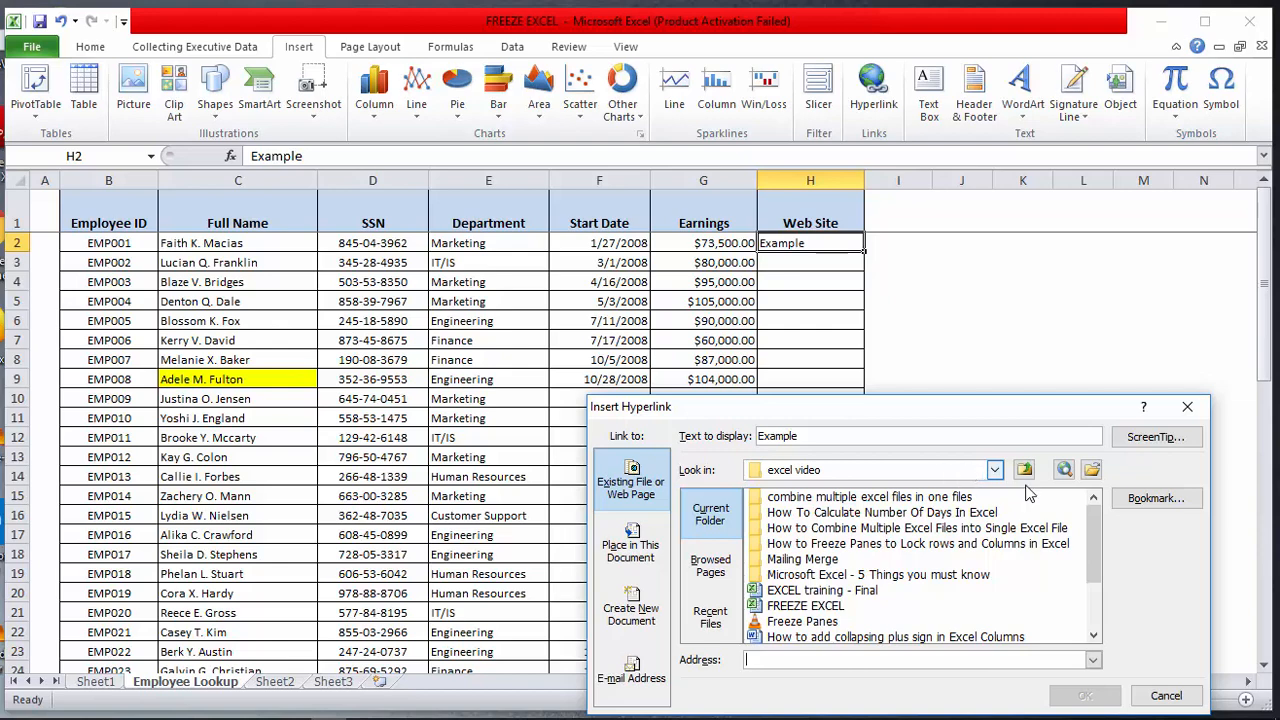
{"action": "left_click", "coordinate": [1187, 410]}
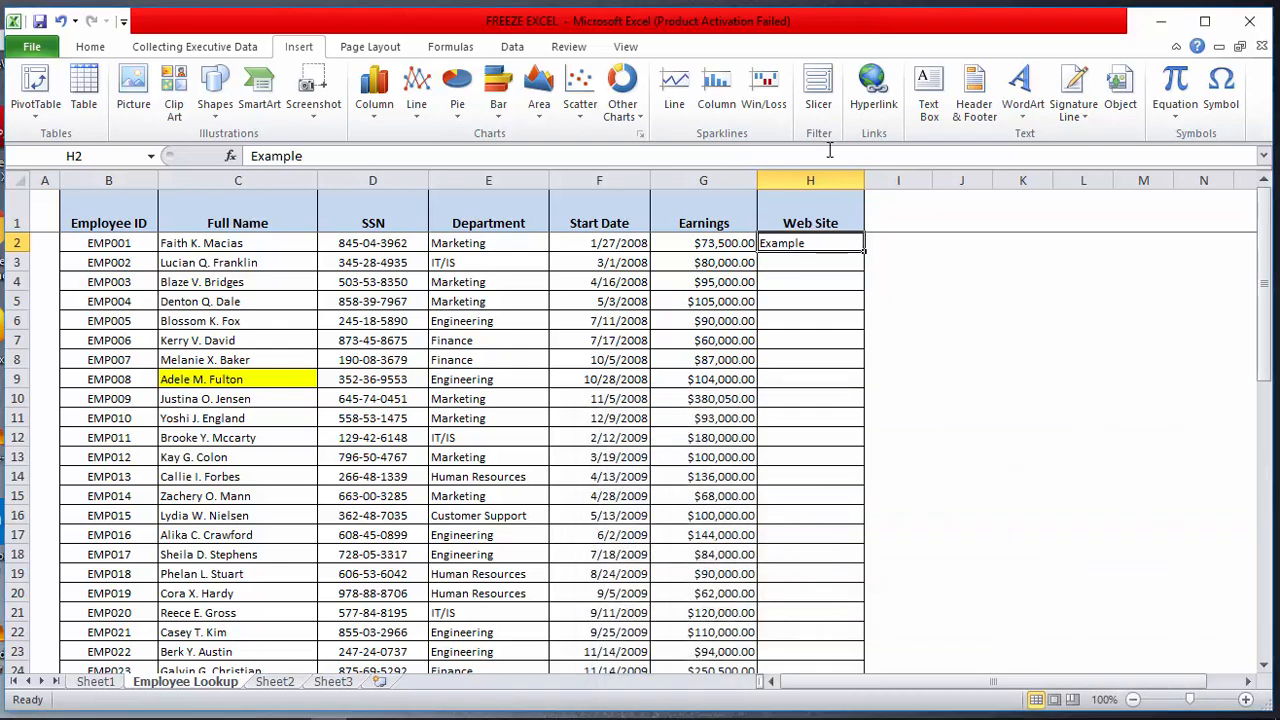
{"action": "left_click", "coordinate": [873, 90]}
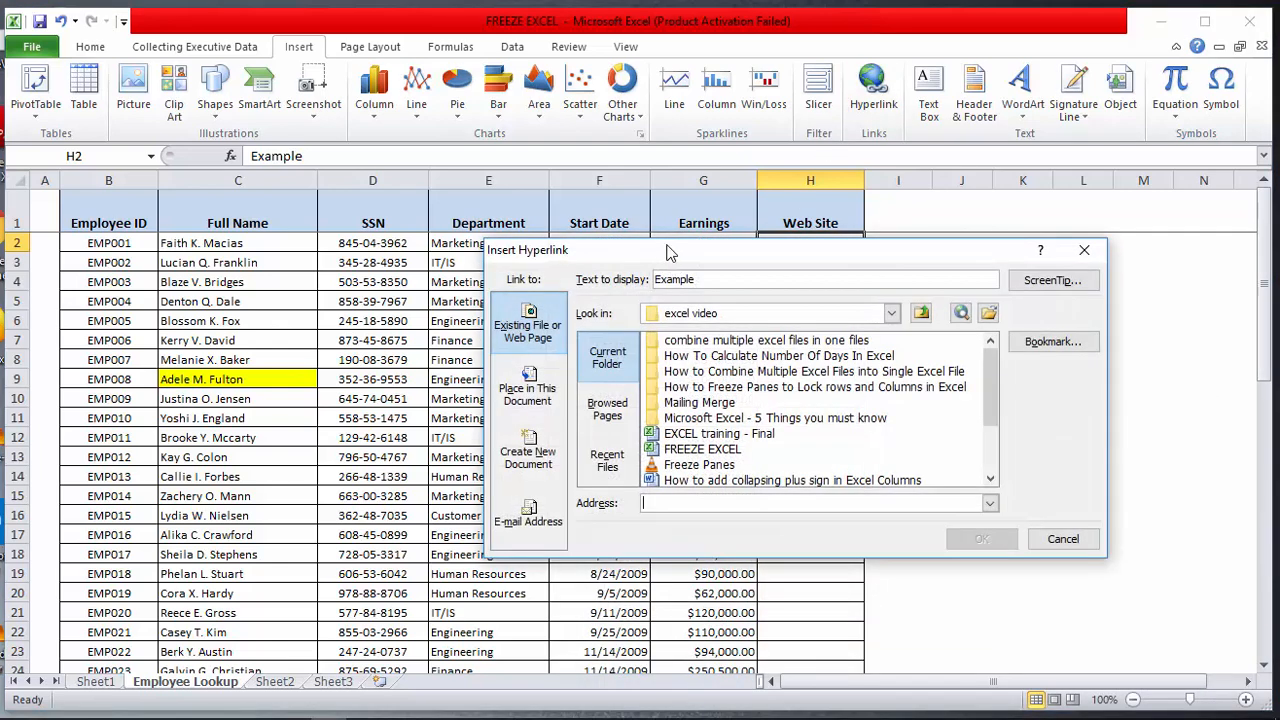
{"action": "left_click_drag", "start_coordinate": [668, 254], "coordinate": [582, 284]}
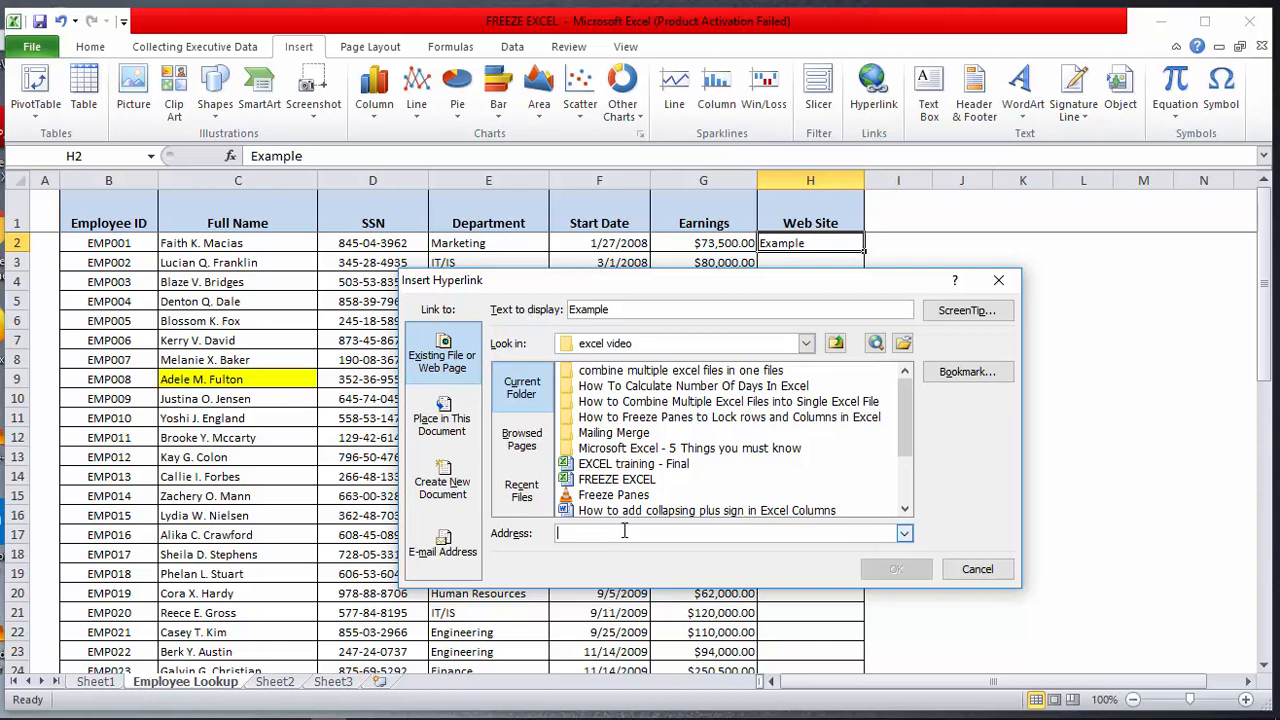
{"action": "type", "text": "www"}
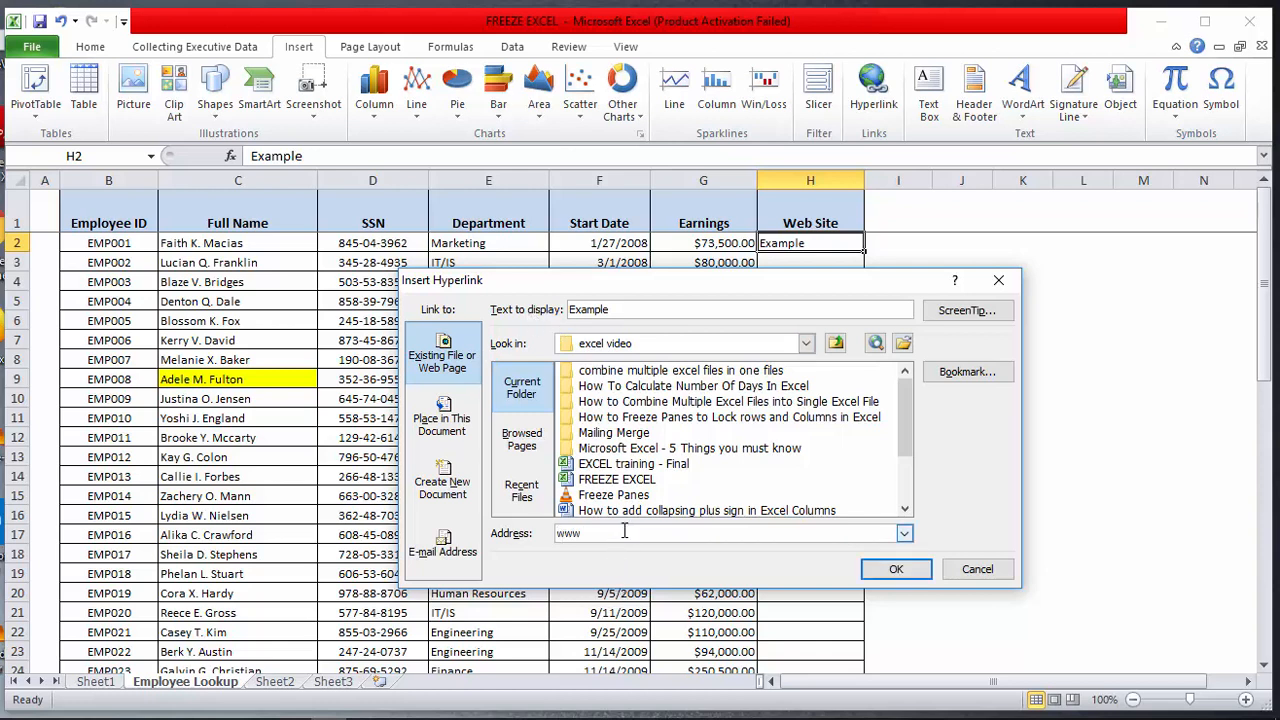
{"action": "key", "text": "BackSpace"}
{"action": "key", "text": "BackSpace"}
{"action": "type", "text": "htt"}
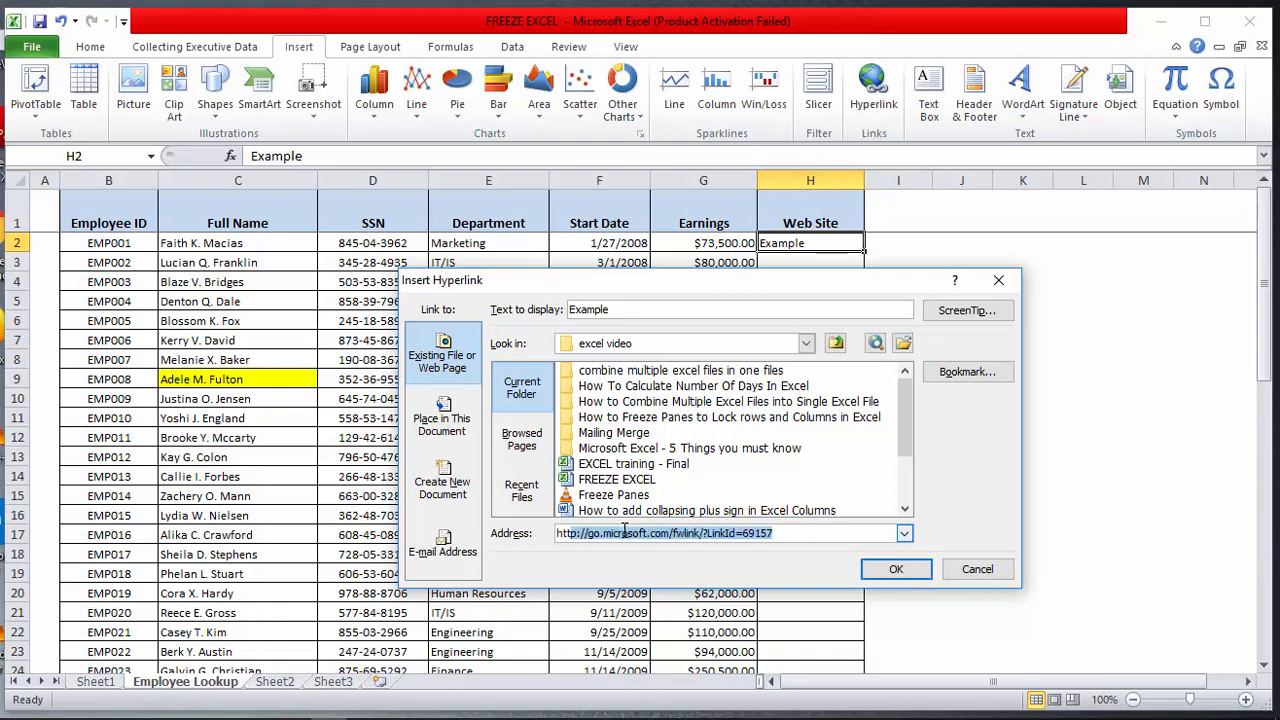
{"action": "type", "text": "p"}
{"action": "key", "text": "End"}
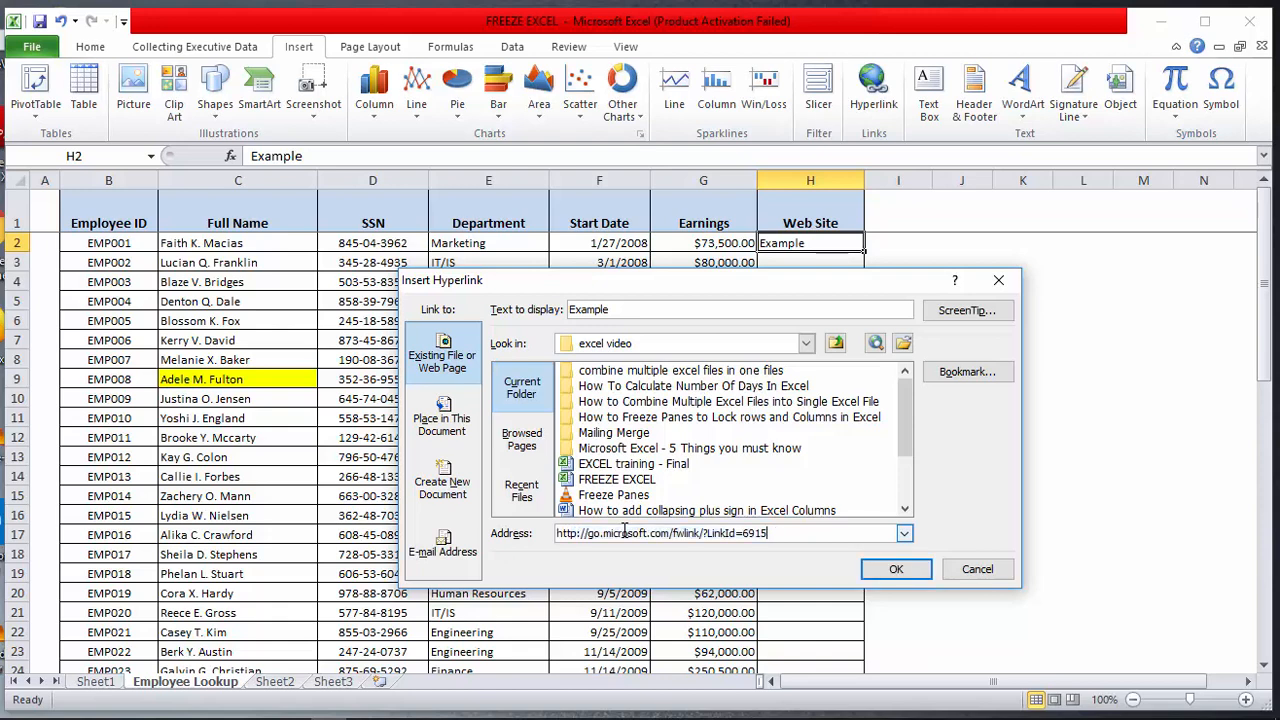
{"action": "key", "text": "BackSpace"}
{"action": "key", "text": "BackSpace"}
{"action": "key", "text": "BackSpace"}
{"action": "key", "text": "BackSpace"}
{"action": "key", "text": "BackSpace"}
{"action": "key", "text": "BackSpace"}
{"action": "key", "text": "BackSpace"}
{"action": "key", "text": "BackSpace"}
{"action": "key", "text": "BackSpace"}
{"action": "key", "text": "BackSpace"}
{"action": "key", "text": "BackSpace"}
{"action": "key", "text": "BackSpace"}
{"action": "key", "text": "BackSpace"}
{"action": "key", "text": "BackSpace"}
{"action": "key", "text": "BackSpace"}
{"action": "key", "text": "BackSpace"}
{"action": "key", "text": "BackSpace"}
{"action": "key", "text": "BackSpace"}
{"action": "key", "text": "BackSpace"}
{"action": "key", "text": "BackSpace"}
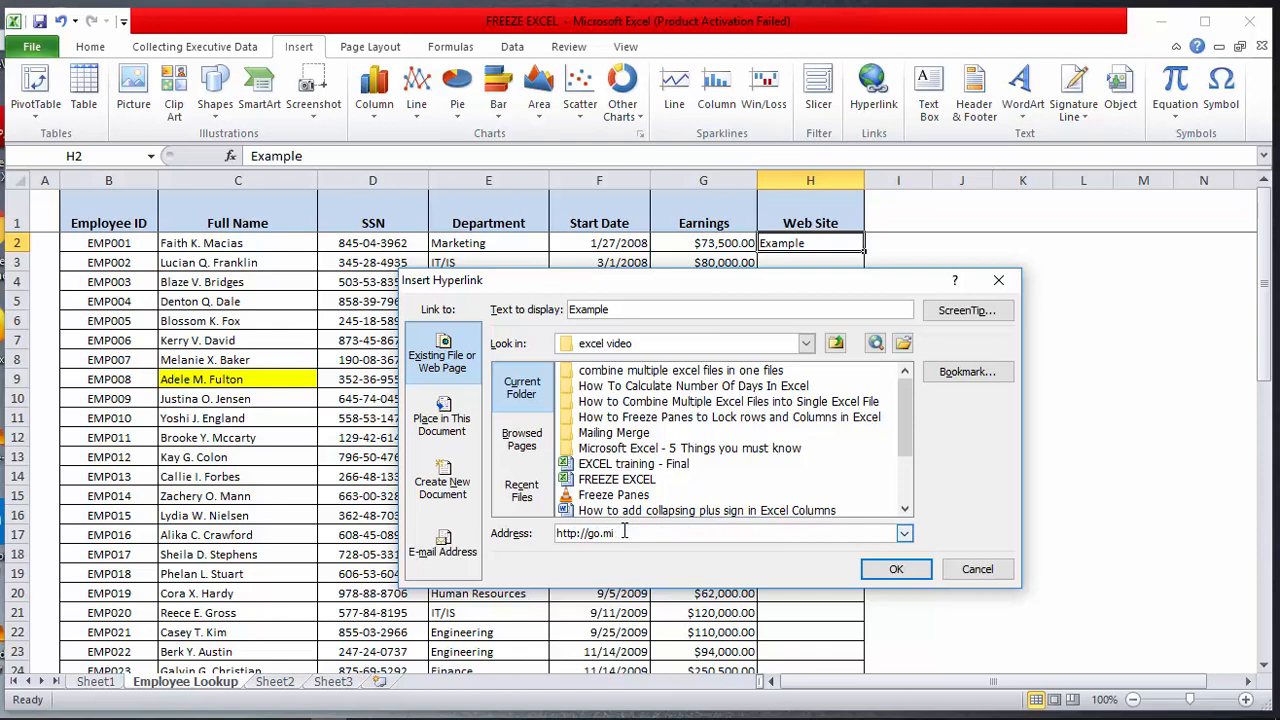
{"action": "key", "text": "BackSpace"}
{"action": "key", "text": "BackSpace"}
{"action": "key", "text": "BackSpace"}
{"action": "key", "text": "BackSpace"}
{"action": "type", "text": "s://www.bpalectures"}
{"action": "key", "text": "BackSpace"}
{"action": "type", "text": "res.c"}
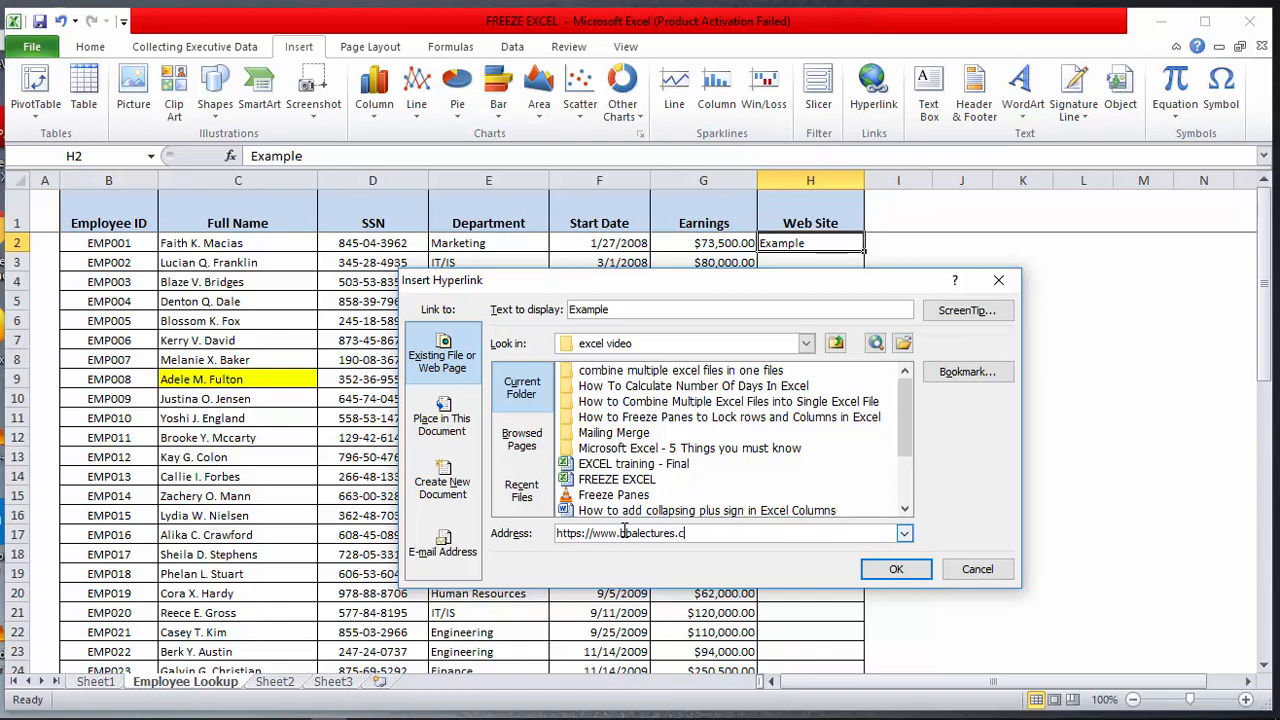
{"action": "type", "text": "om"}
{"action": "left_click", "coordinate": [897, 570]}
{"action": "left_click", "coordinate": [808, 362]}
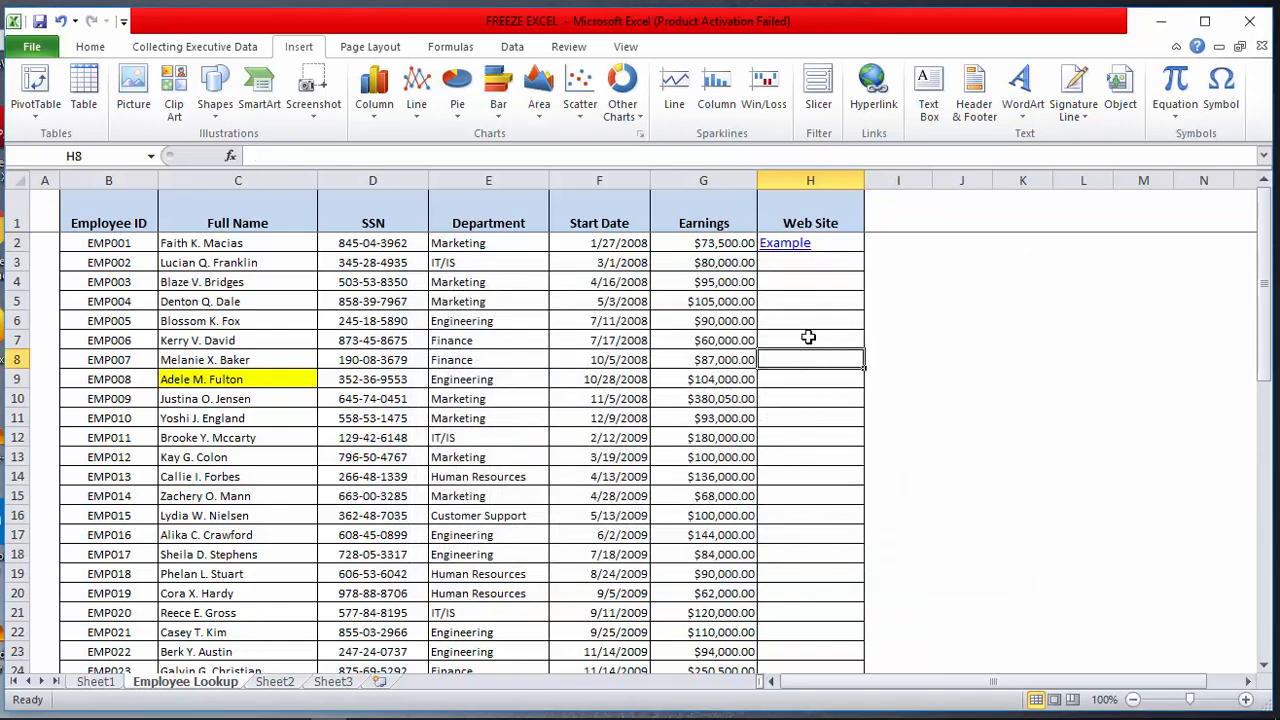
Step: Follow the Example hyperlink in cell H2, look through the linked website in the browser and close its tab
{"action": "left_click", "coordinate": [815, 282]}
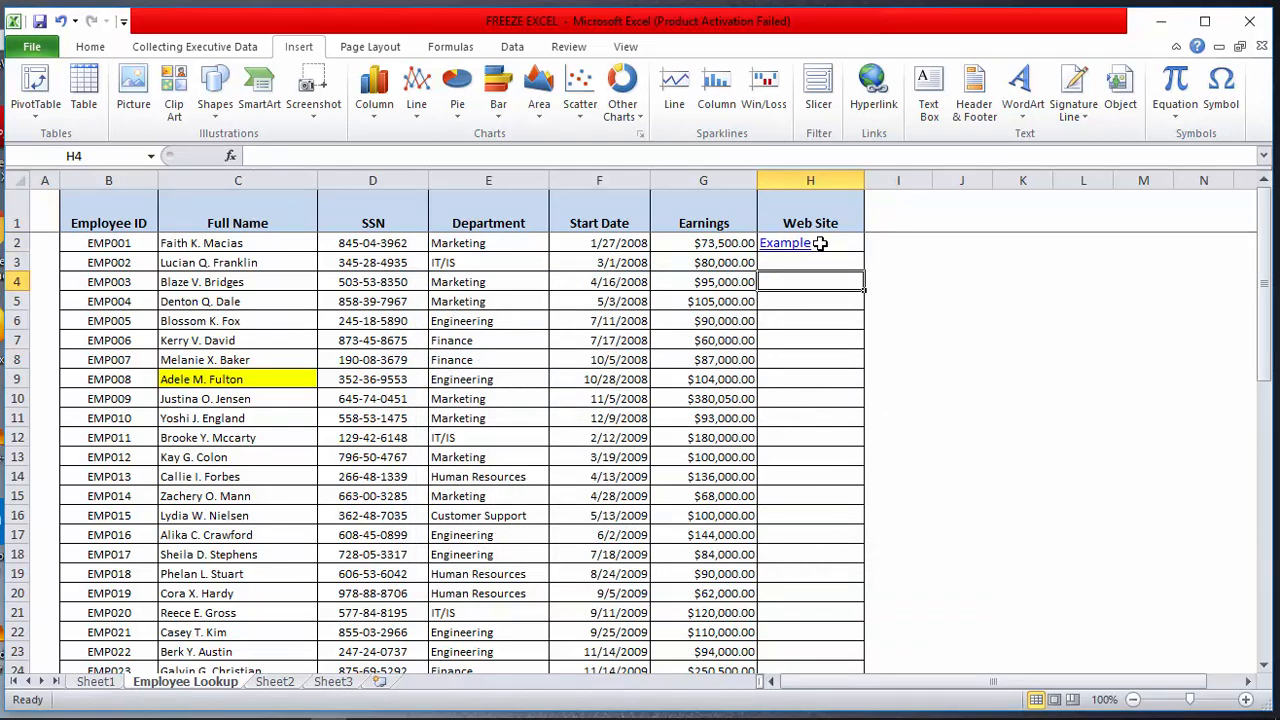
{"action": "left_click", "coordinate": [820, 243]}
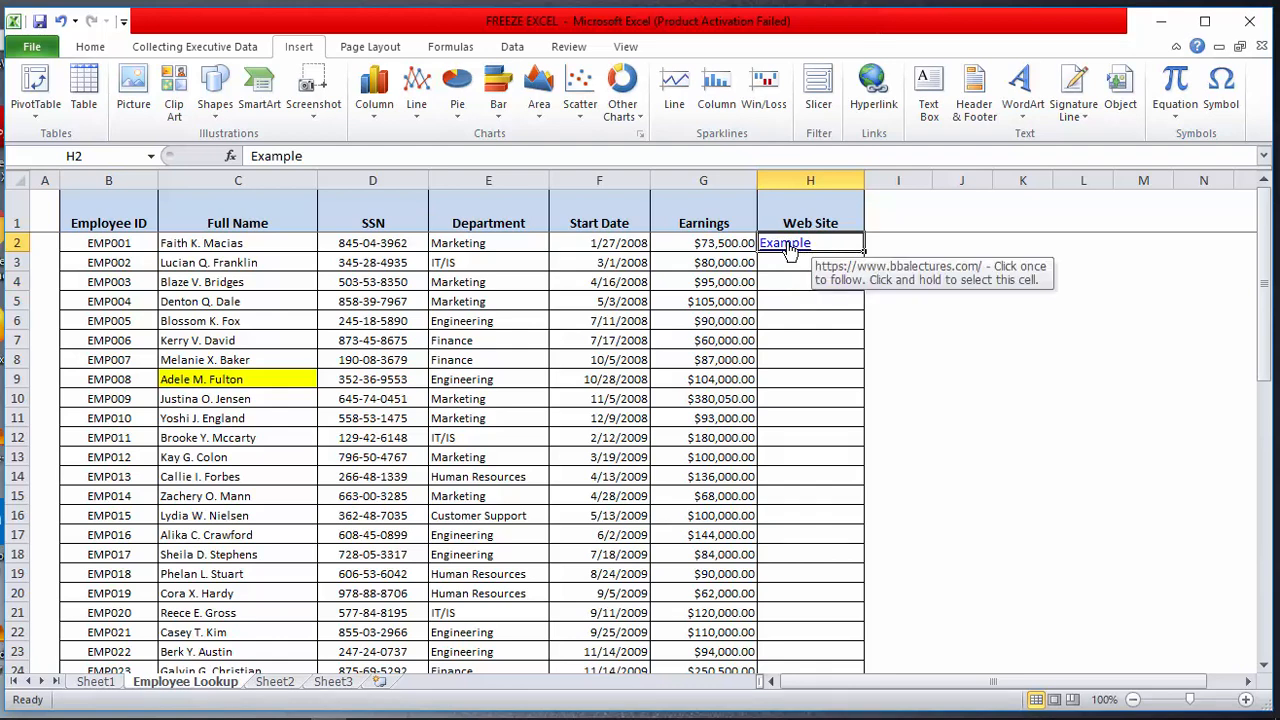
{"action": "left_click", "coordinate": [790, 246]}
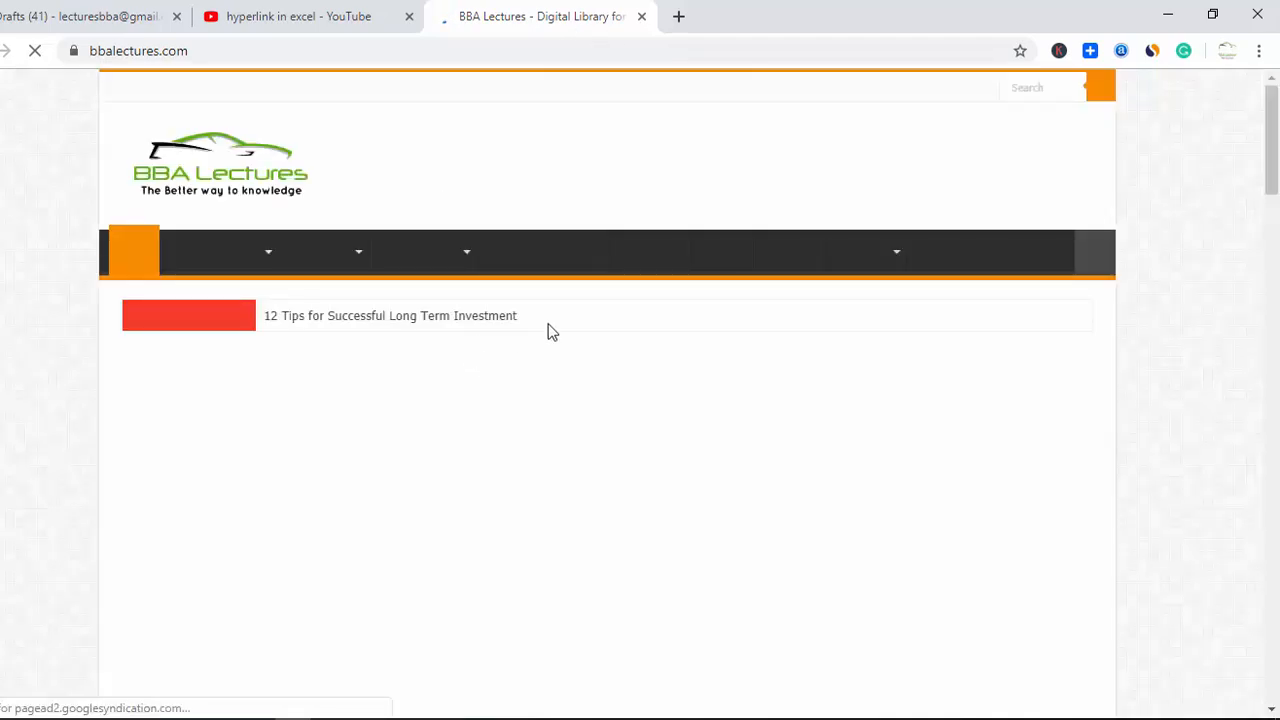
{"action": "scroll", "coordinate": [580, 368], "scroll_direction": "down", "scroll_amount": 5}
{"action": "scroll", "coordinate": [580, 368], "scroll_direction": "up", "scroll_amount": 5}
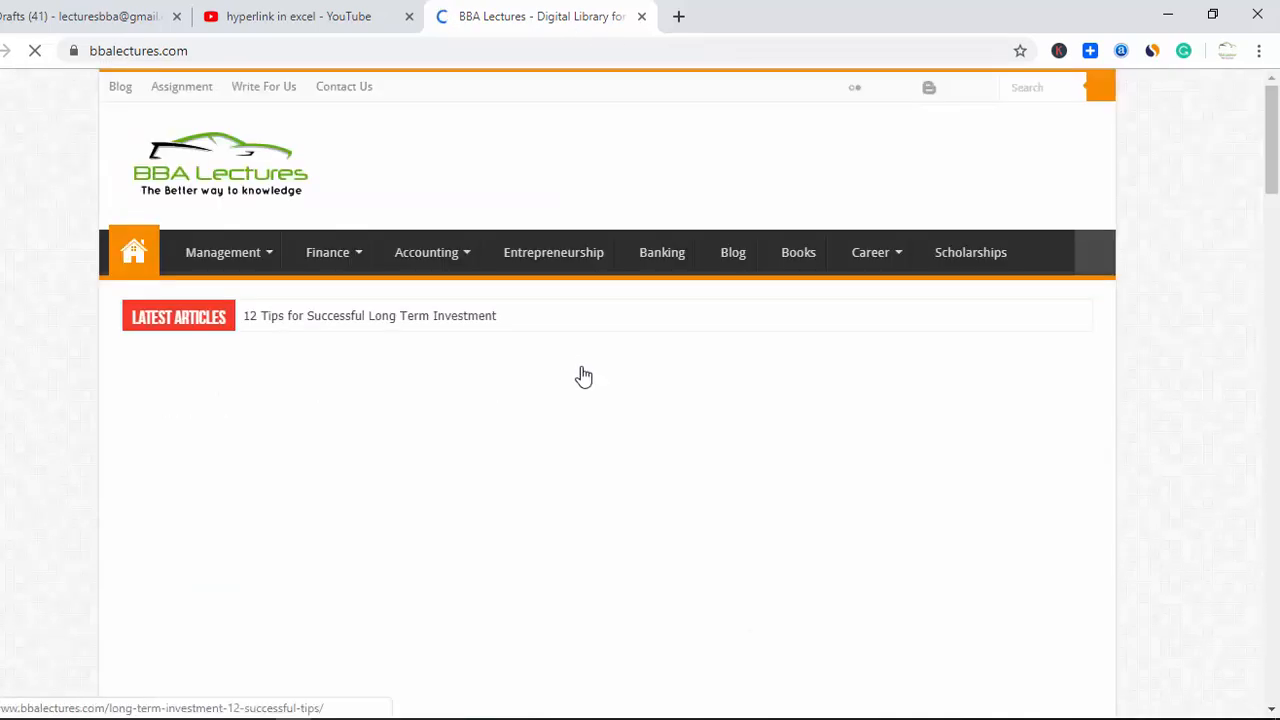
{"action": "scroll", "coordinate": [581, 369], "scroll_direction": "down", "scroll_amount": 8}
{"action": "scroll", "coordinate": [581, 374], "scroll_direction": "down", "scroll_amount": 6}
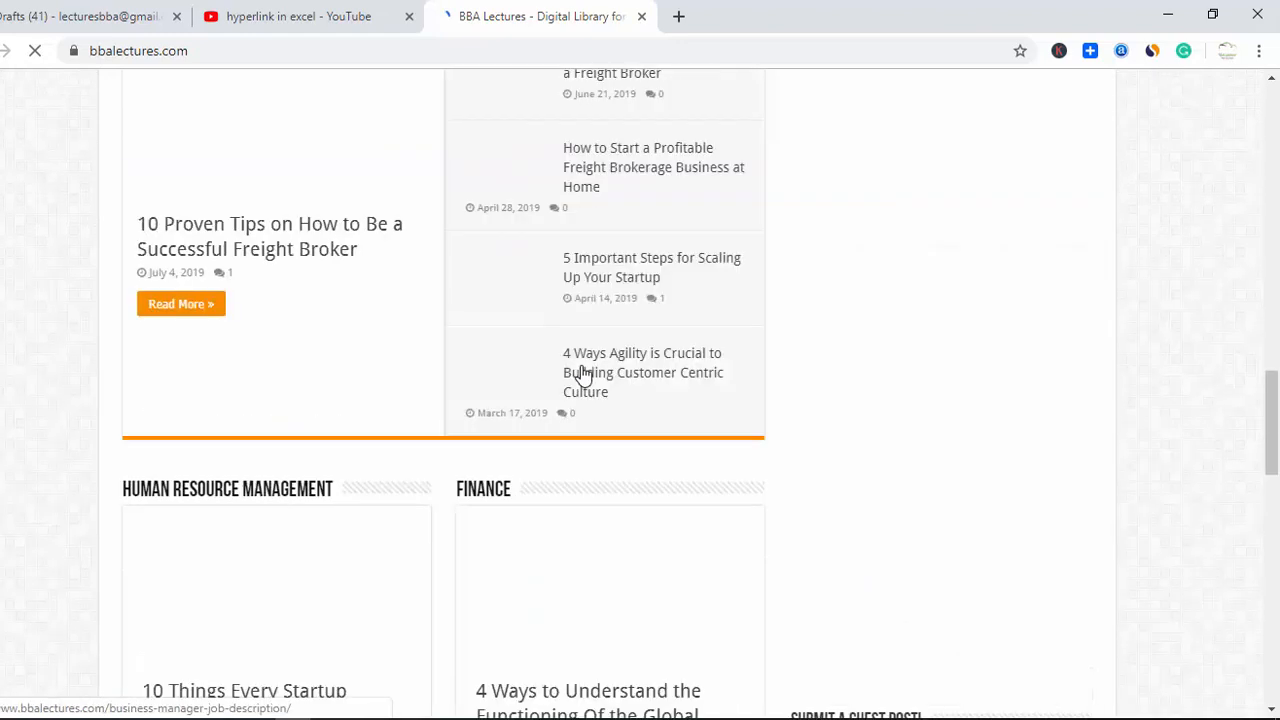
{"action": "scroll", "coordinate": [581, 330], "scroll_direction": "up", "scroll_amount": 6}
{"action": "scroll", "coordinate": [580, 285], "scroll_direction": "up", "scroll_amount": 4}
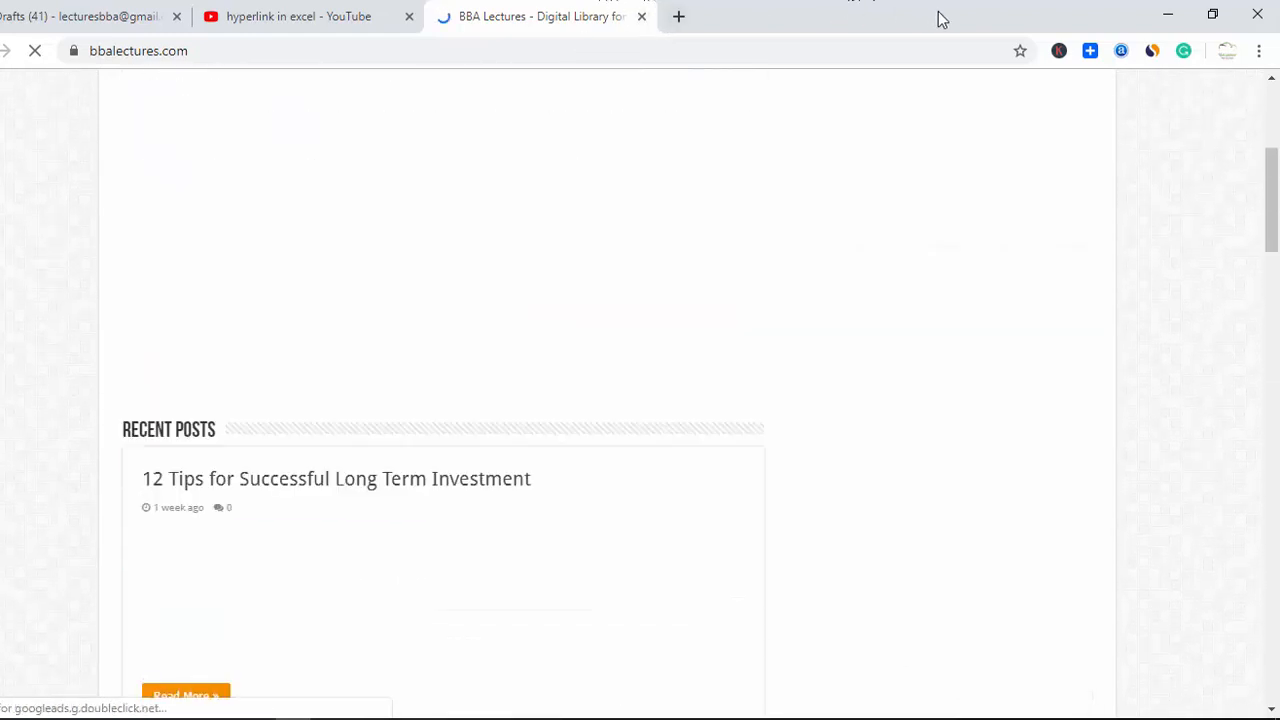
{"action": "left_click", "coordinate": [643, 18]}
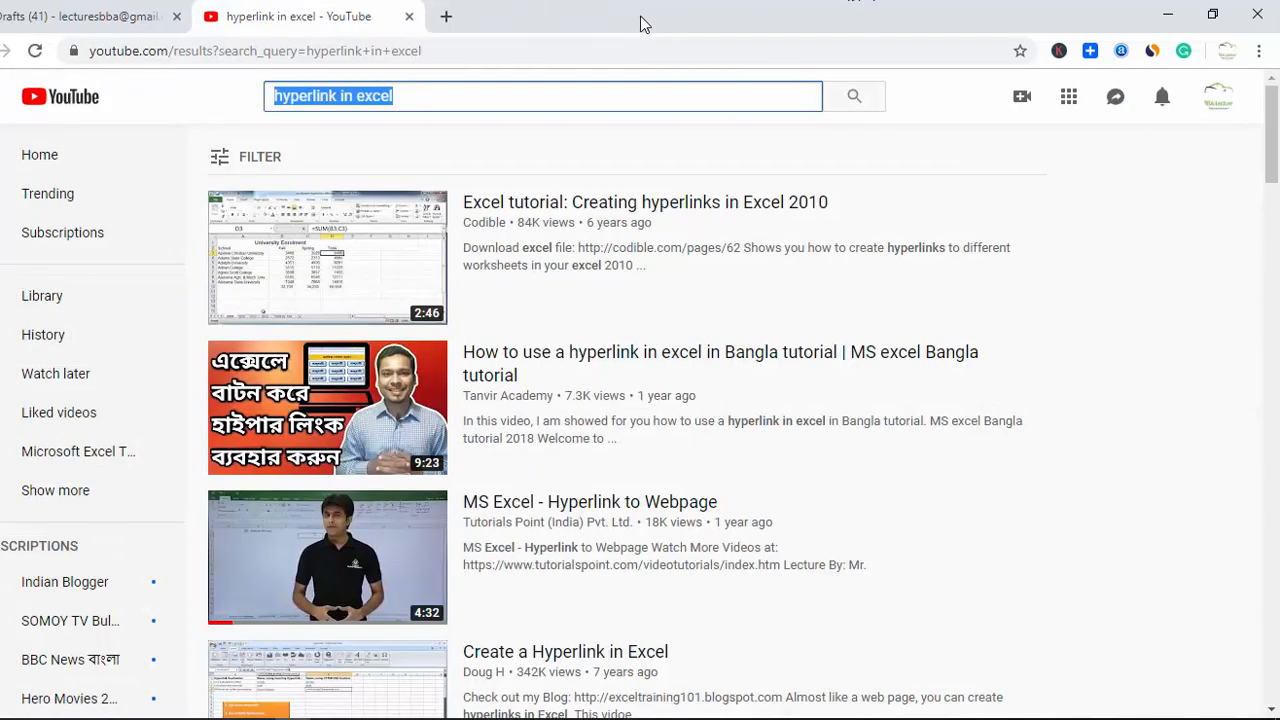
Step: Switch back to Excel and draw a rounded rectangle, about 1.02 by 1.15 inches, over the Web Site column below the Example link
{"action": "left_click", "coordinate": [1166, 13]}
{"action": "left_click", "coordinate": [816, 262]}
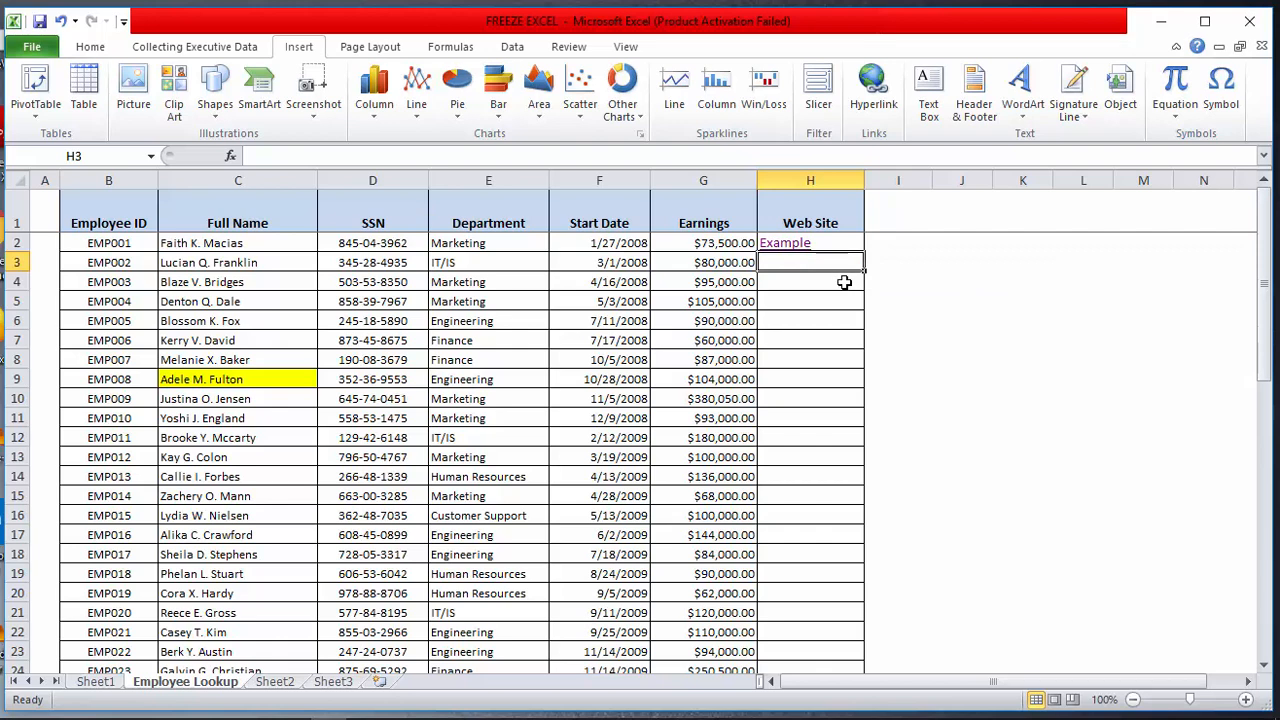
{"action": "left_click", "coordinate": [818, 324]}
{"action": "left_click", "coordinate": [814, 260]}
{"action": "left_click", "coordinate": [95, 46]}
{"action": "left_click", "coordinate": [299, 47]}
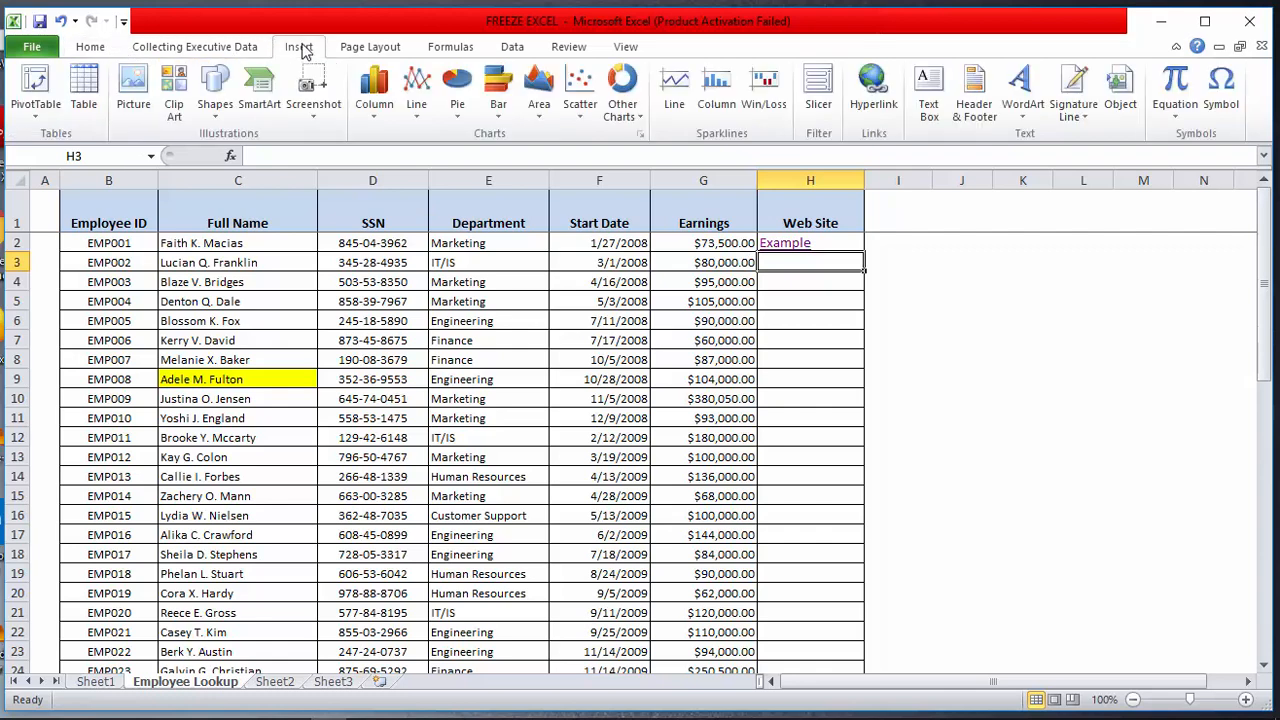
{"action": "left_click", "coordinate": [216, 110]}
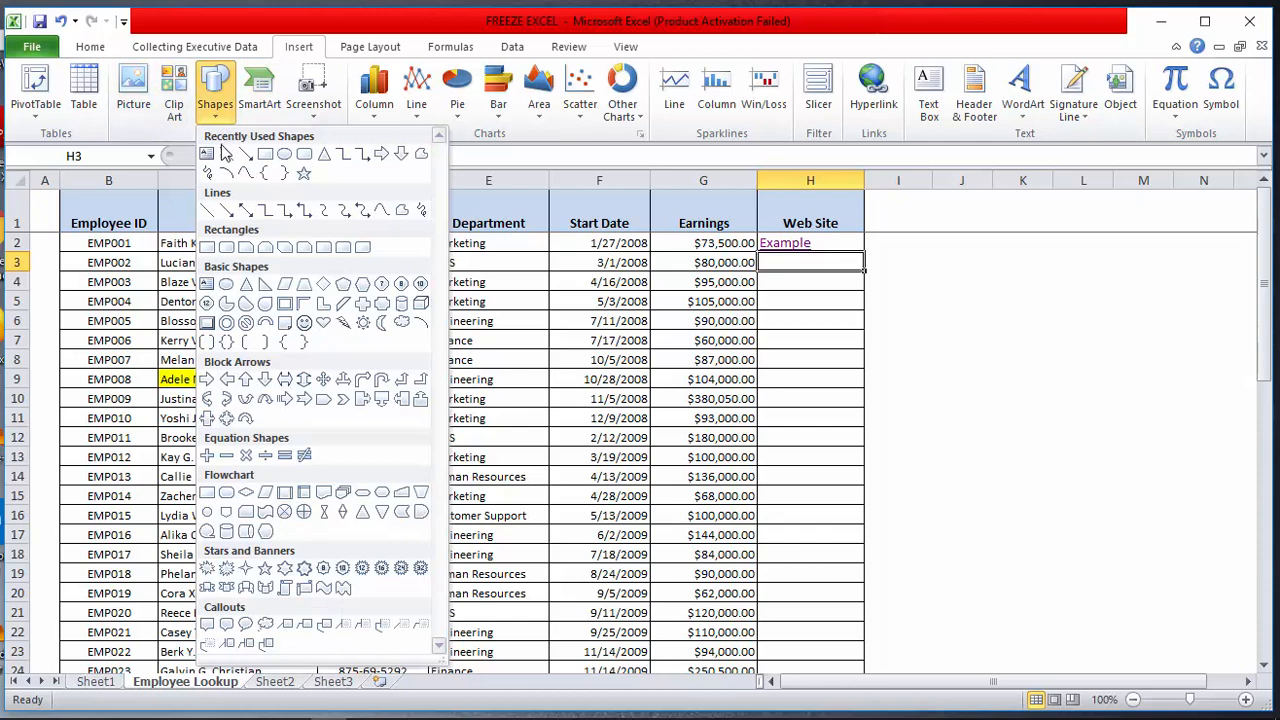
{"action": "left_click", "coordinate": [304, 157]}
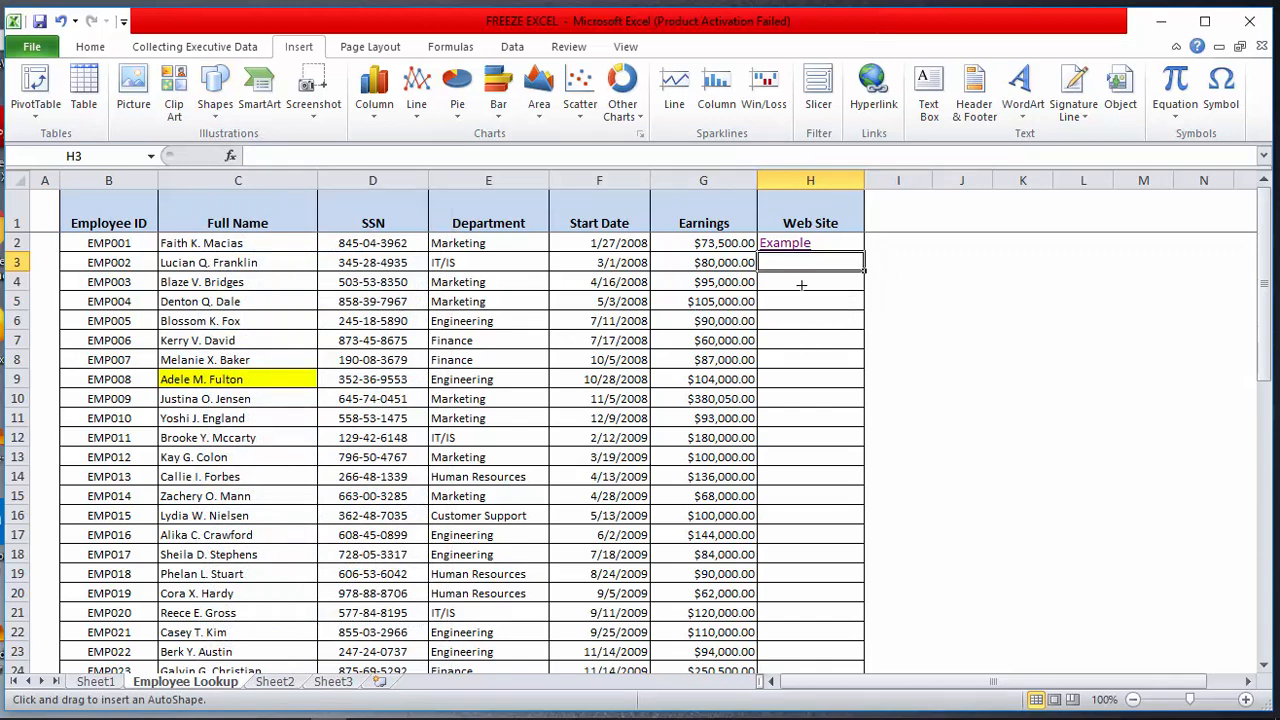
{"action": "mouse_move", "coordinate": [798, 278]}
{"action": "left_mouse_down"}
{"action": "mouse_move", "coordinate": [838, 334]}
{"action": "mouse_move", "coordinate": [900, 365]}
{"action": "mouse_move", "coordinate": [835, 326]}
{"action": "left_mouse_up"}
{"action": "left_click", "coordinate": [856, 420]}
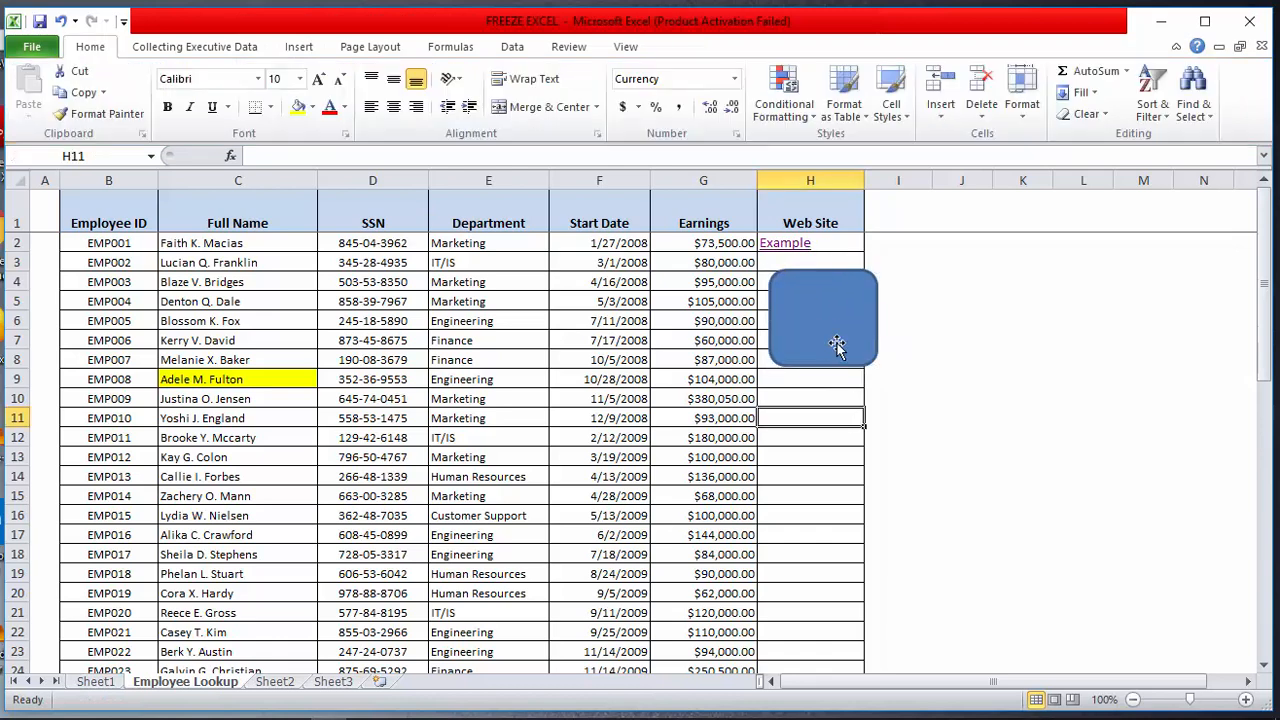
{"action": "left_click", "coordinate": [826, 298]}
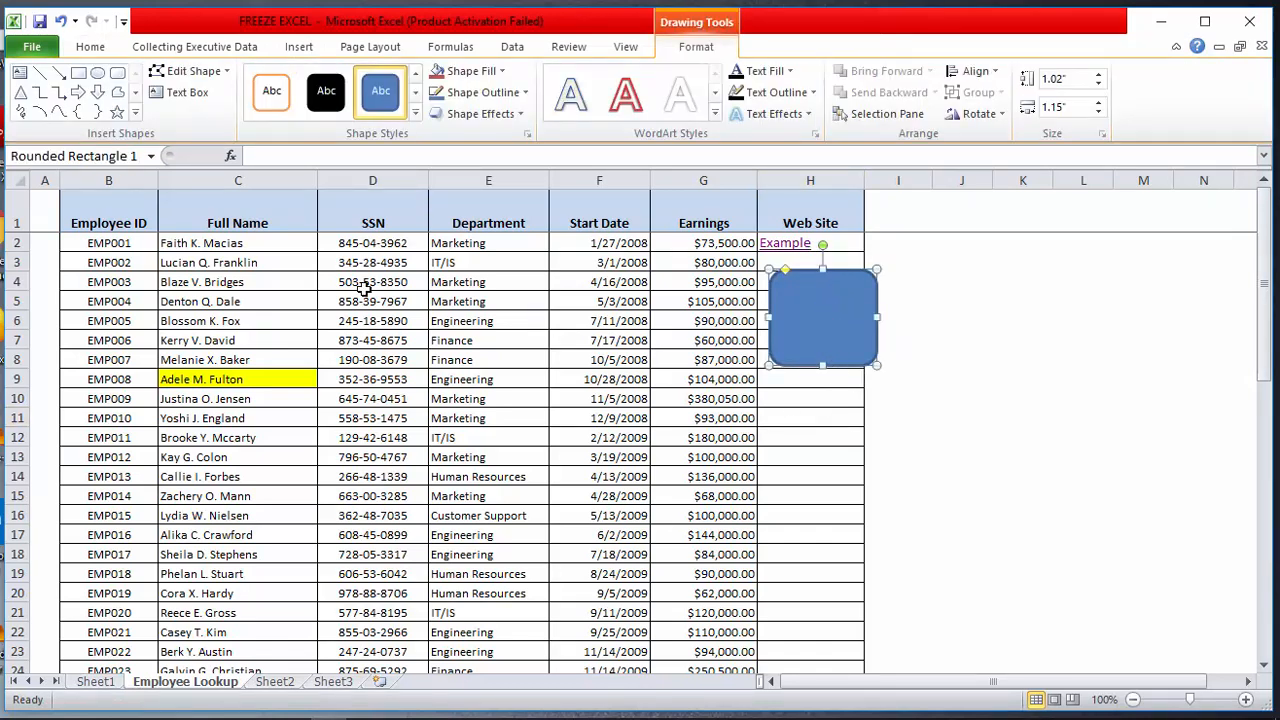
{"action": "left_click", "coordinate": [298, 47]}
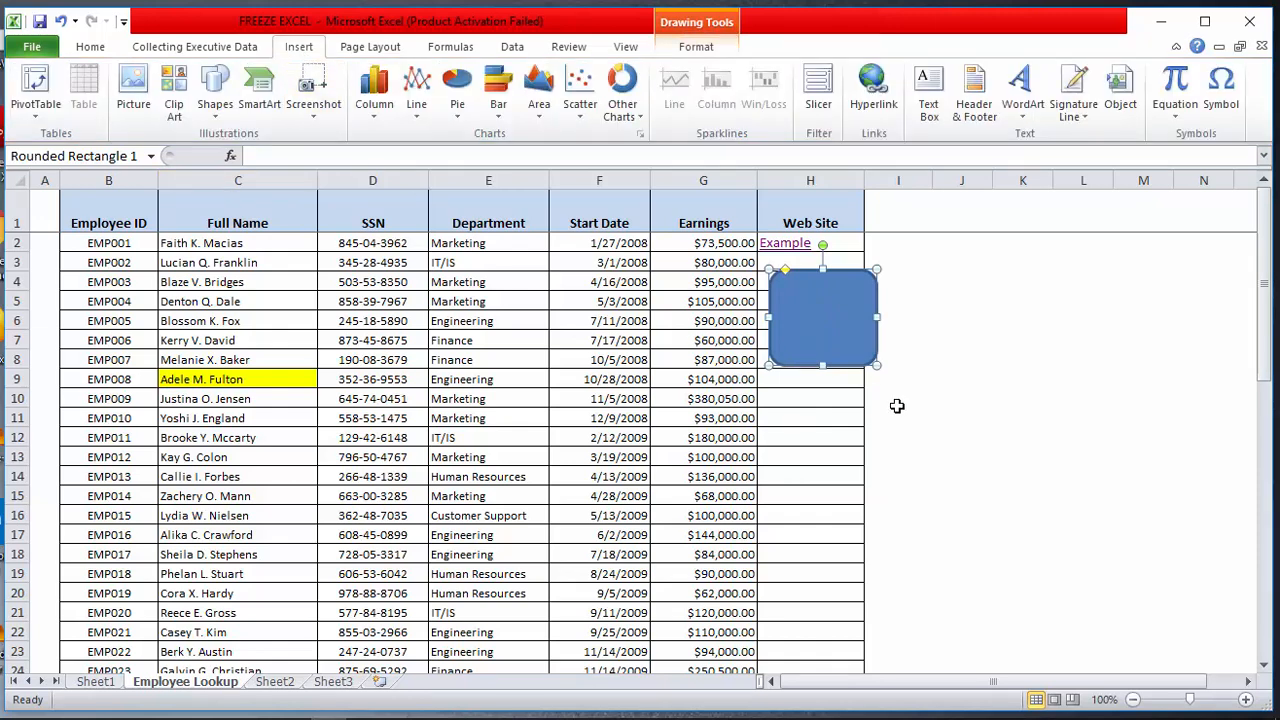
{"action": "left_click_drag", "start_coordinate": [819, 330], "coordinate": [819, 336]}
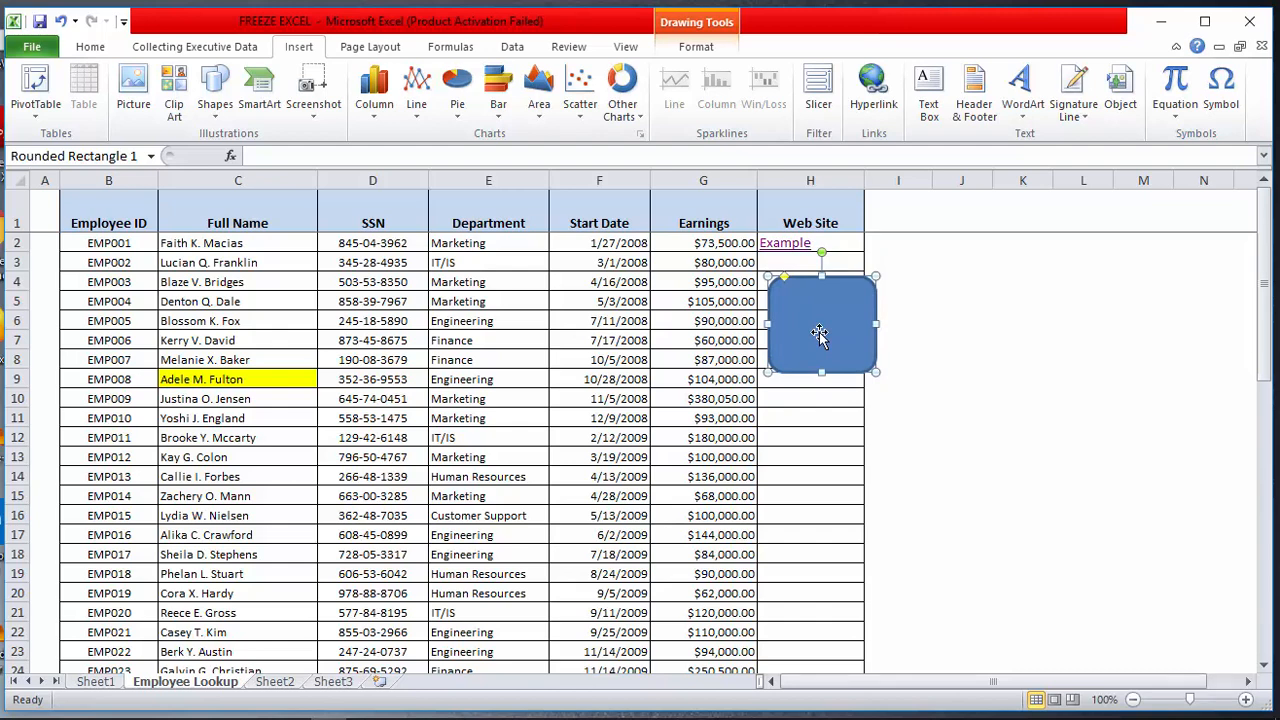
{"action": "left_click", "coordinate": [829, 437]}
{"action": "left_click", "coordinate": [823, 324]}
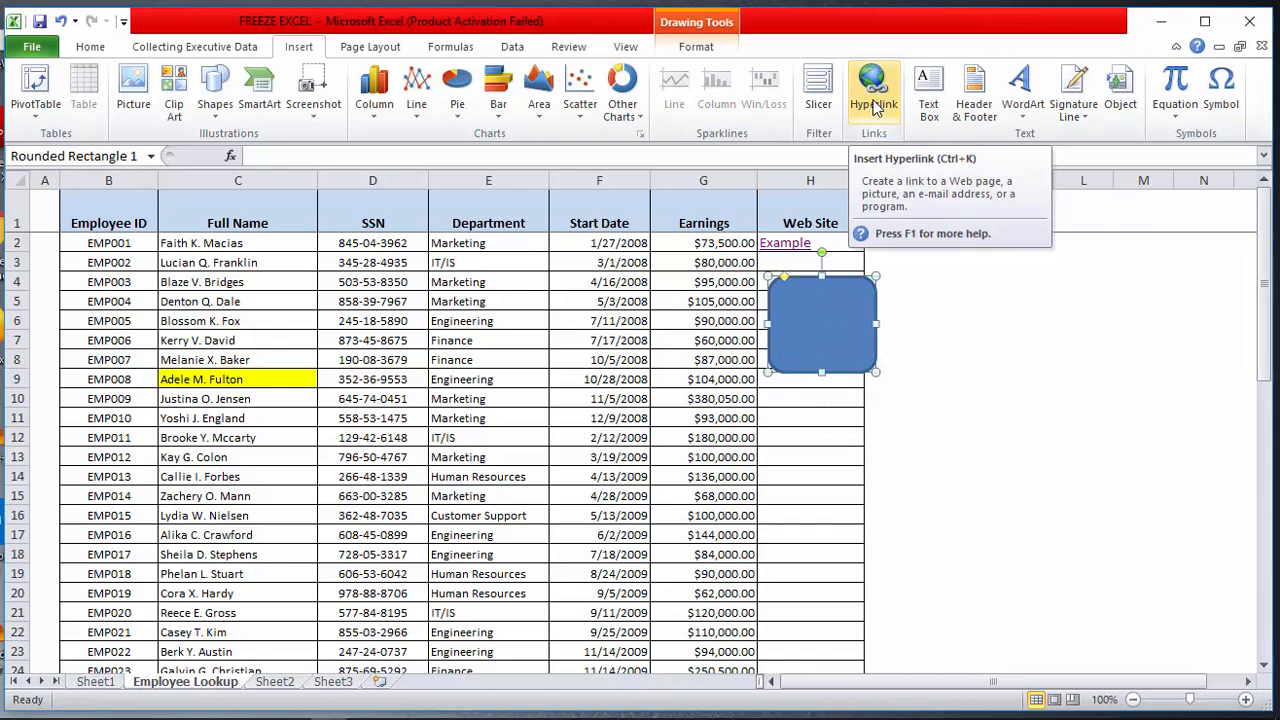
{"action": "right_click", "coordinate": [818, 338]}
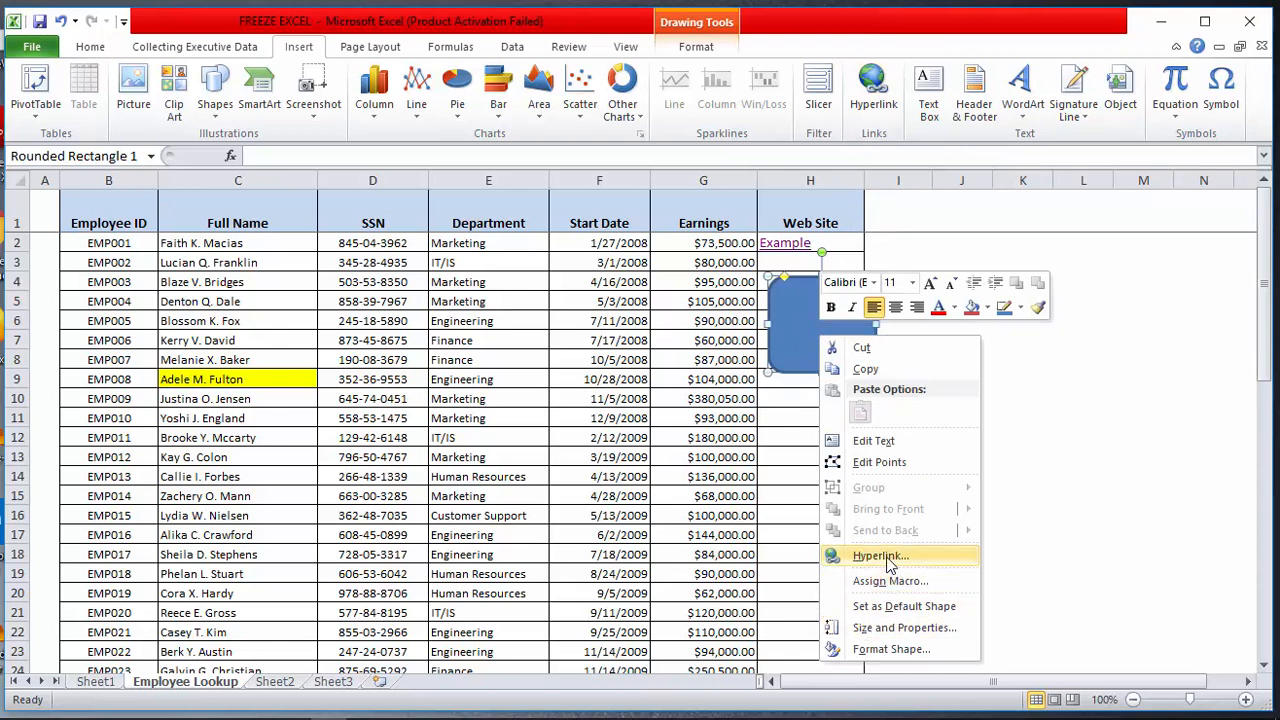
{"action": "left_click", "coordinate": [808, 322]}
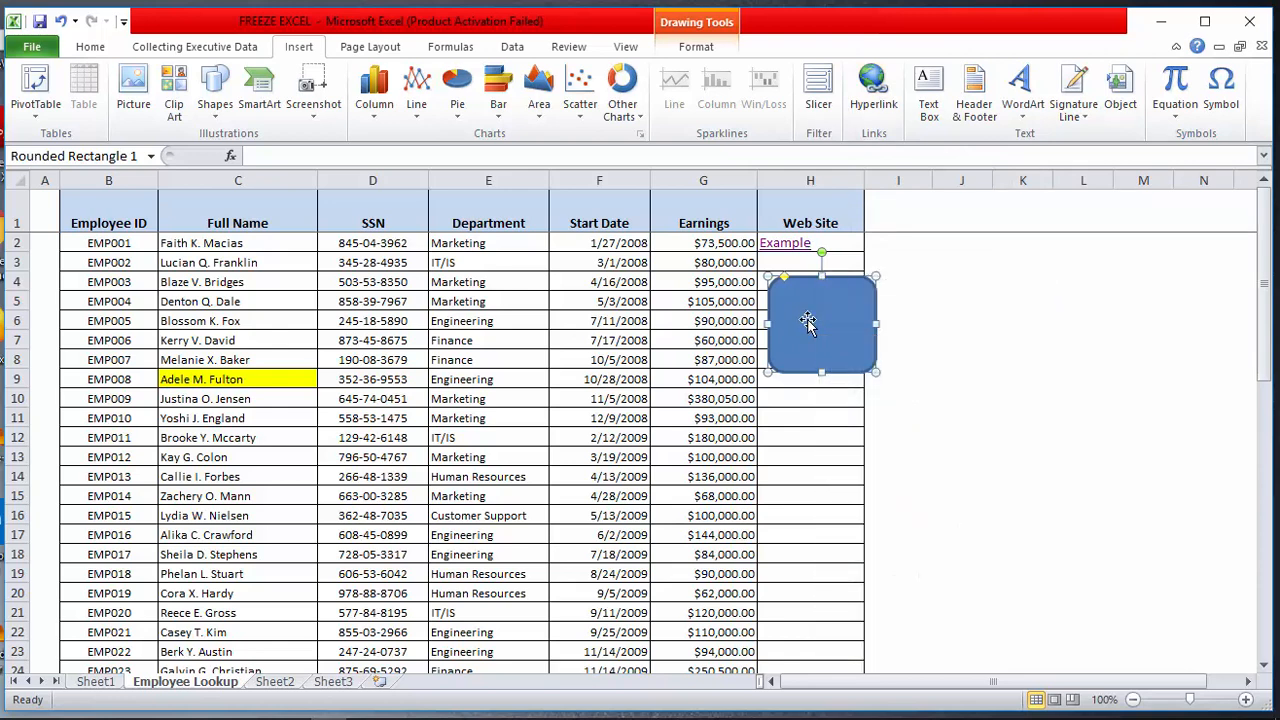
{"action": "key", "text": "ctrl+k"}
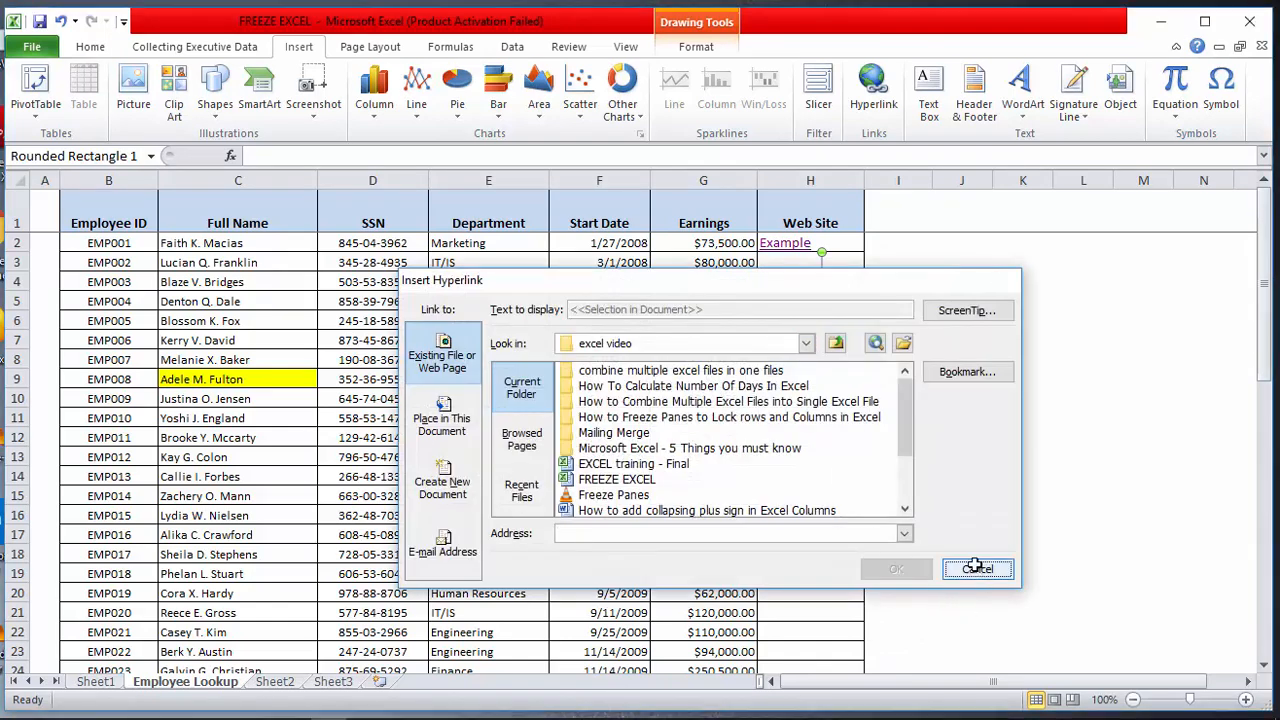
{"action": "left_click", "coordinate": [975, 568]}
Step: Insert a hyperlink on the rounded rectangle that points to the YouTube web address
{"action": "right_click", "coordinate": [805, 318]}
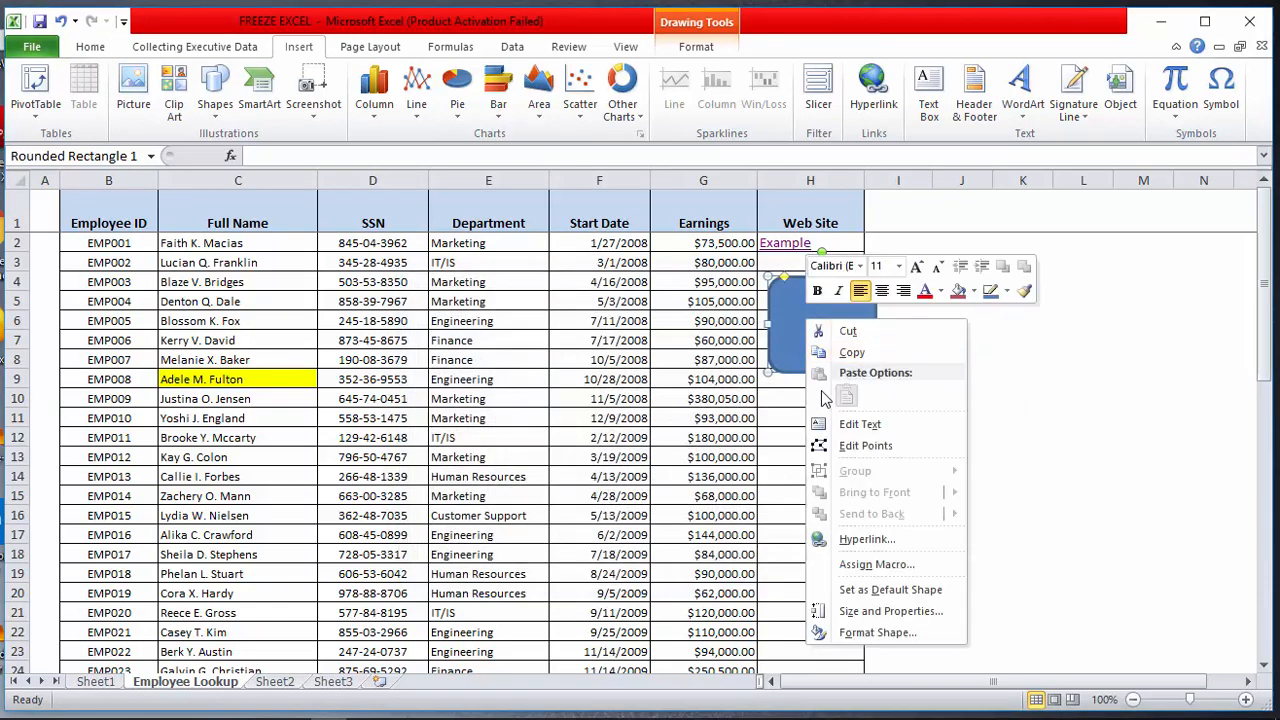
{"action": "left_click", "coordinate": [798, 355]}
{"action": "right_click", "coordinate": [798, 355]}
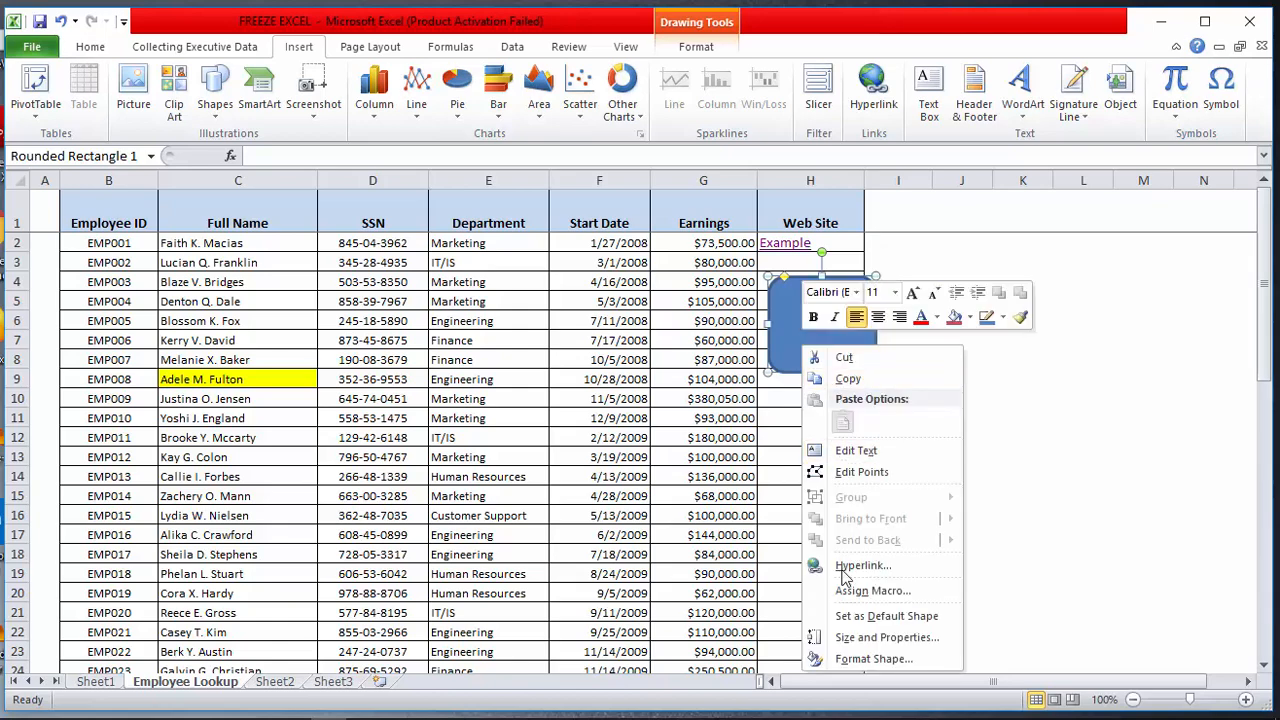
{"action": "left_click", "coordinate": [862, 564]}
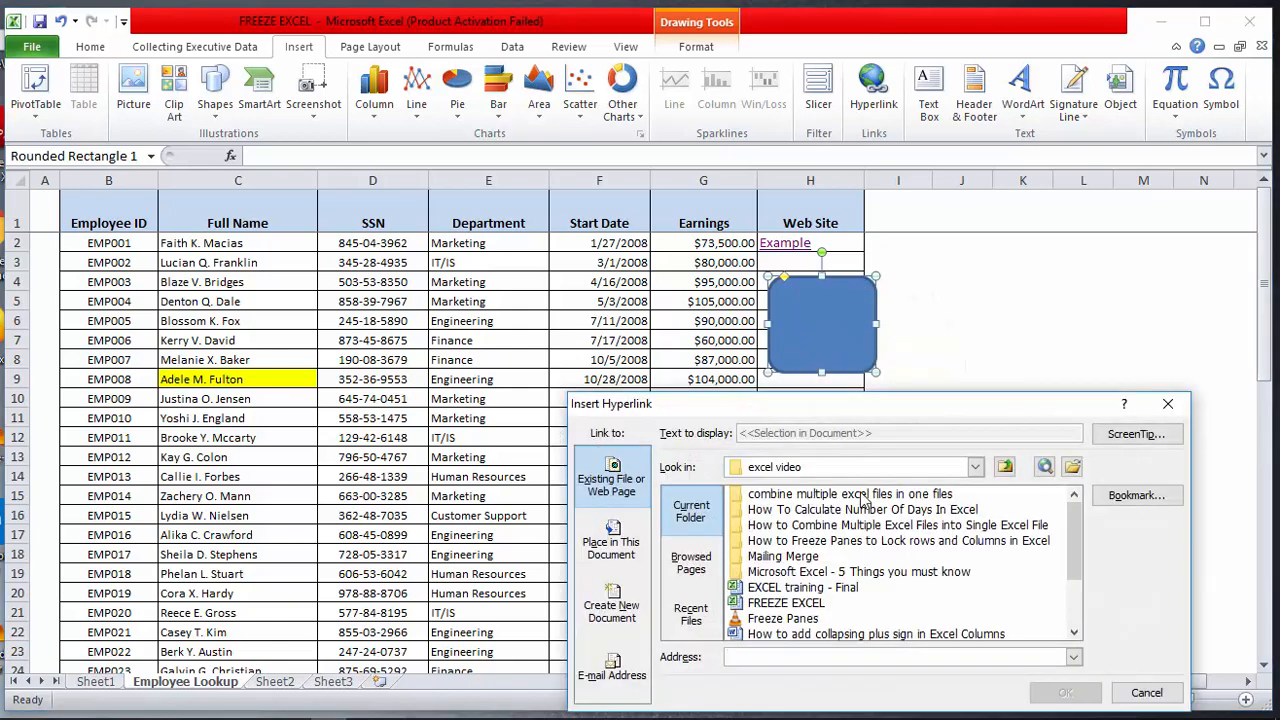
{"action": "left_click_drag", "start_coordinate": [816, 402], "coordinate": [651, 412]}
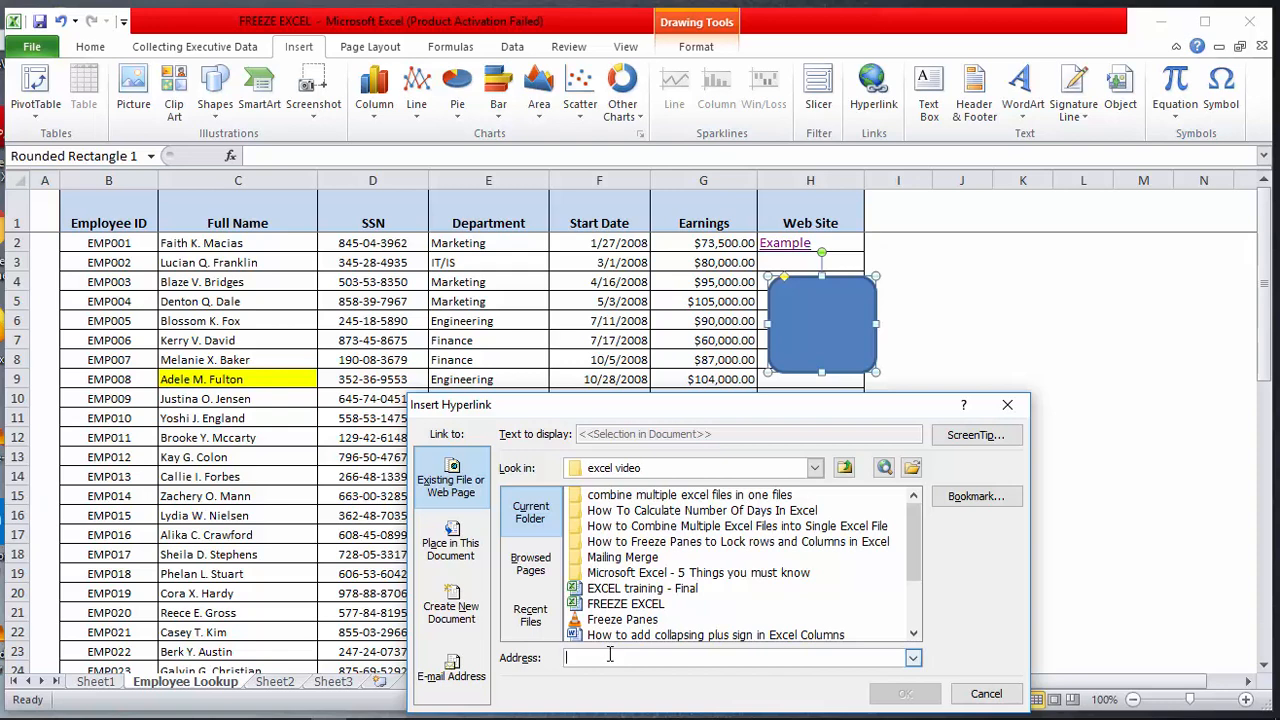
{"action": "type", "text": "htt"}
{"action": "key", "text": "End"}
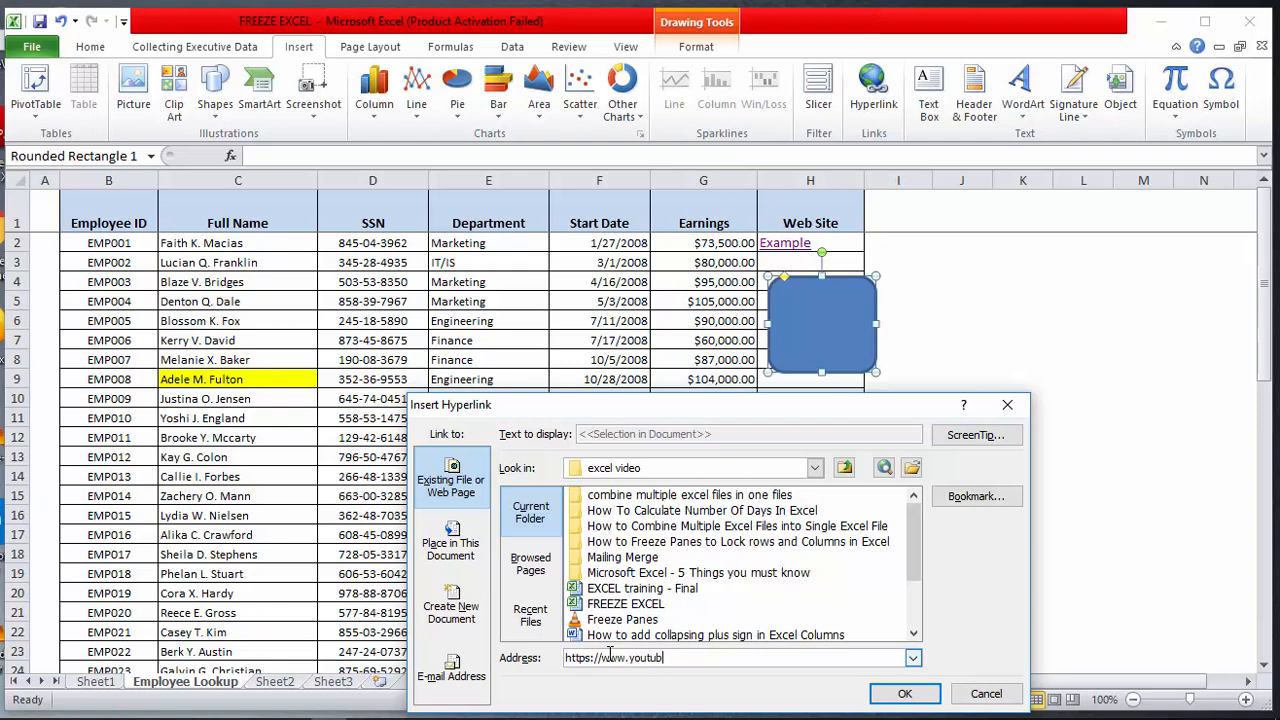
{"action": "key", "text": "Return"}
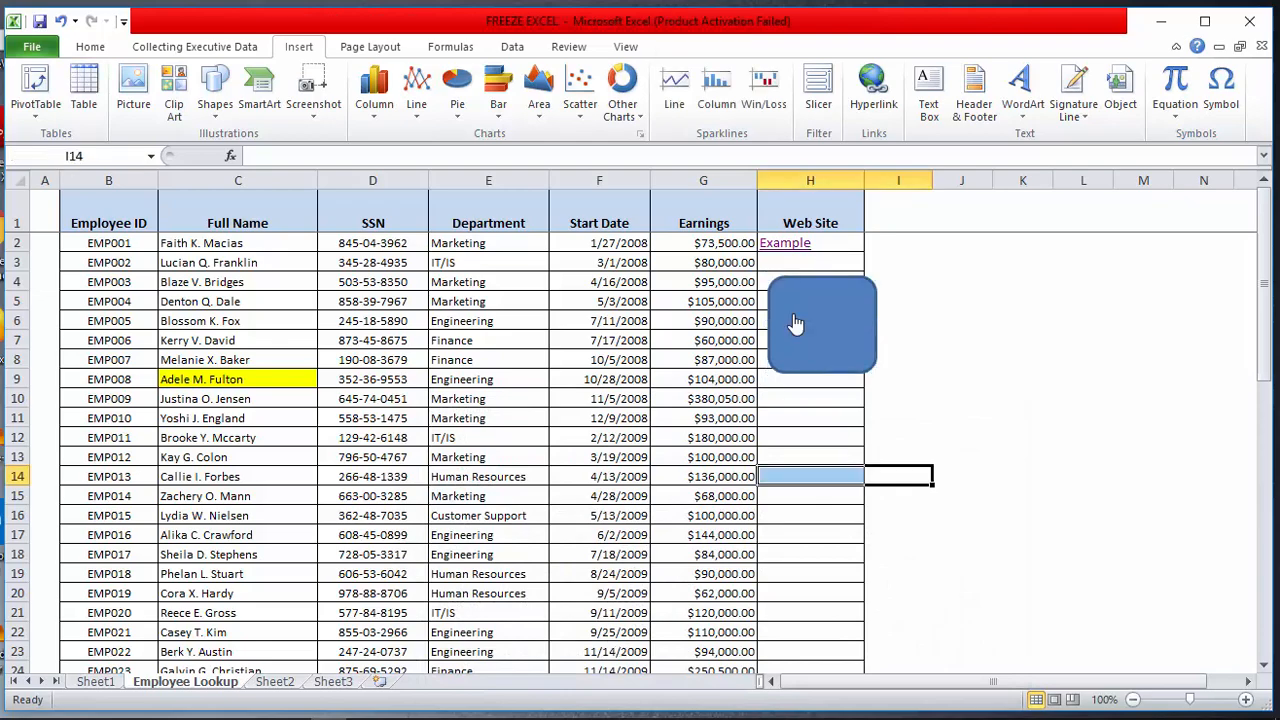
{"action": "left_click_drag", "start_coordinate": [868, 478], "coordinate": [815, 478]}
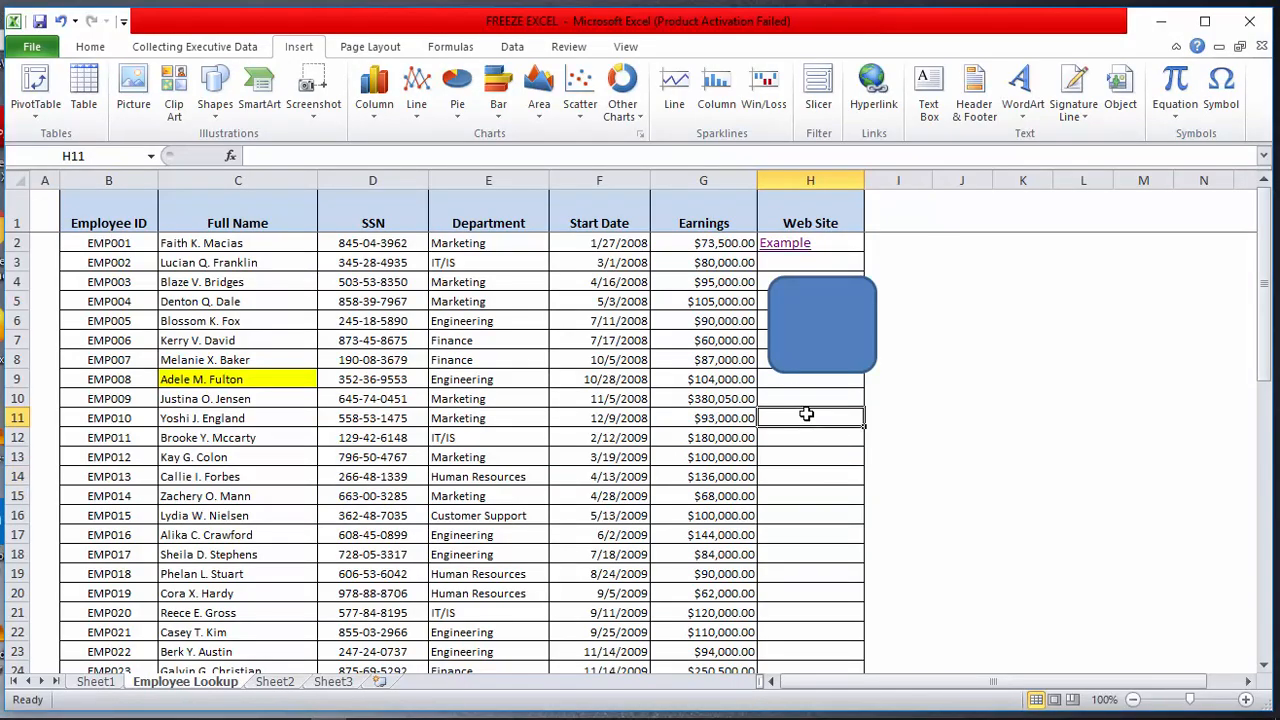
Step: Enter the text Test Cell ref. in cell D5 of Sheet2
{"action": "left_click", "coordinate": [274, 681]}
{"action": "left_click", "coordinate": [307, 237]}
{"action": "left_click", "coordinate": [251, 273]}
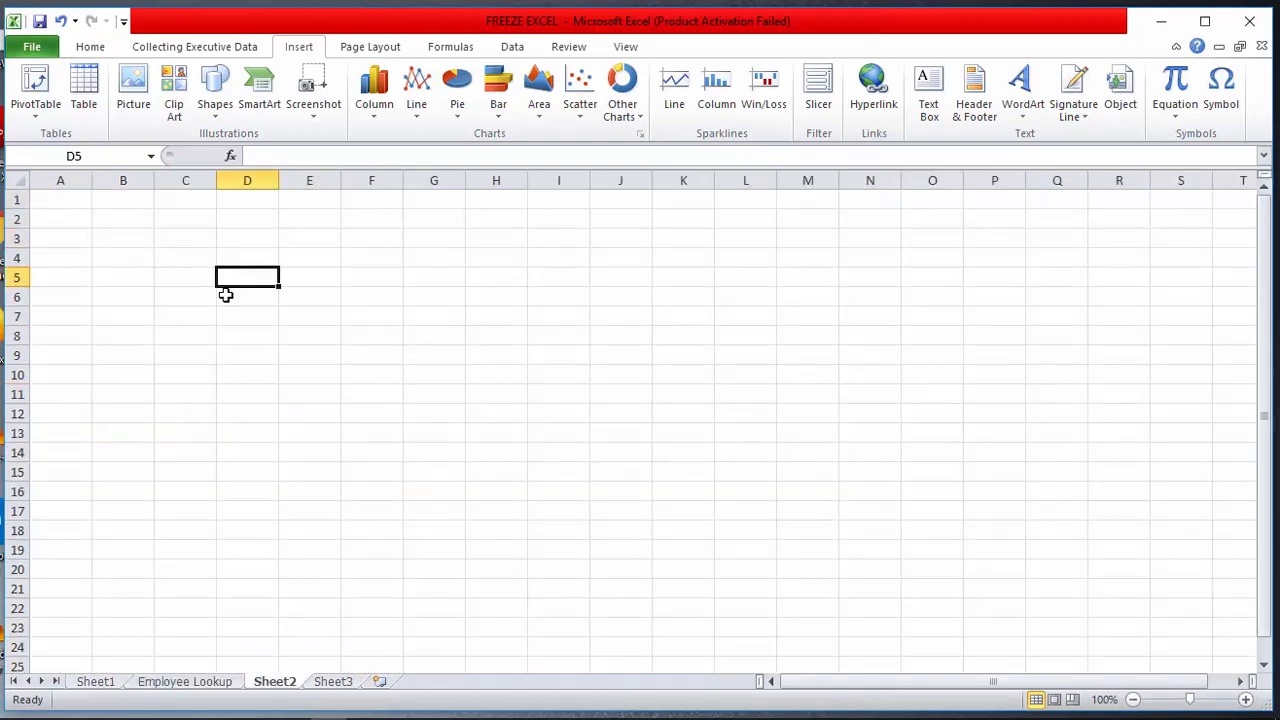
{"action": "left_click", "coordinate": [190, 284]}
{"action": "left_click", "coordinate": [235, 276]}
{"action": "type", "text": "Test"}
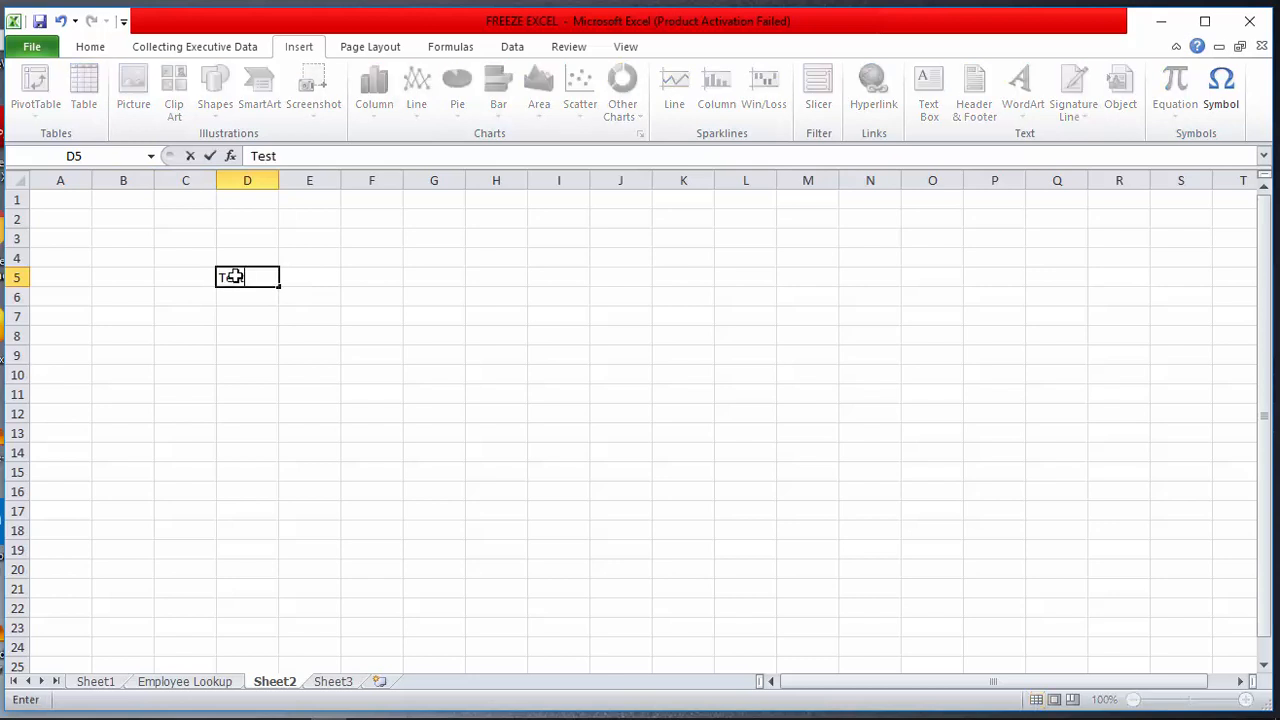
{"action": "type", "text": " Cell ref."}
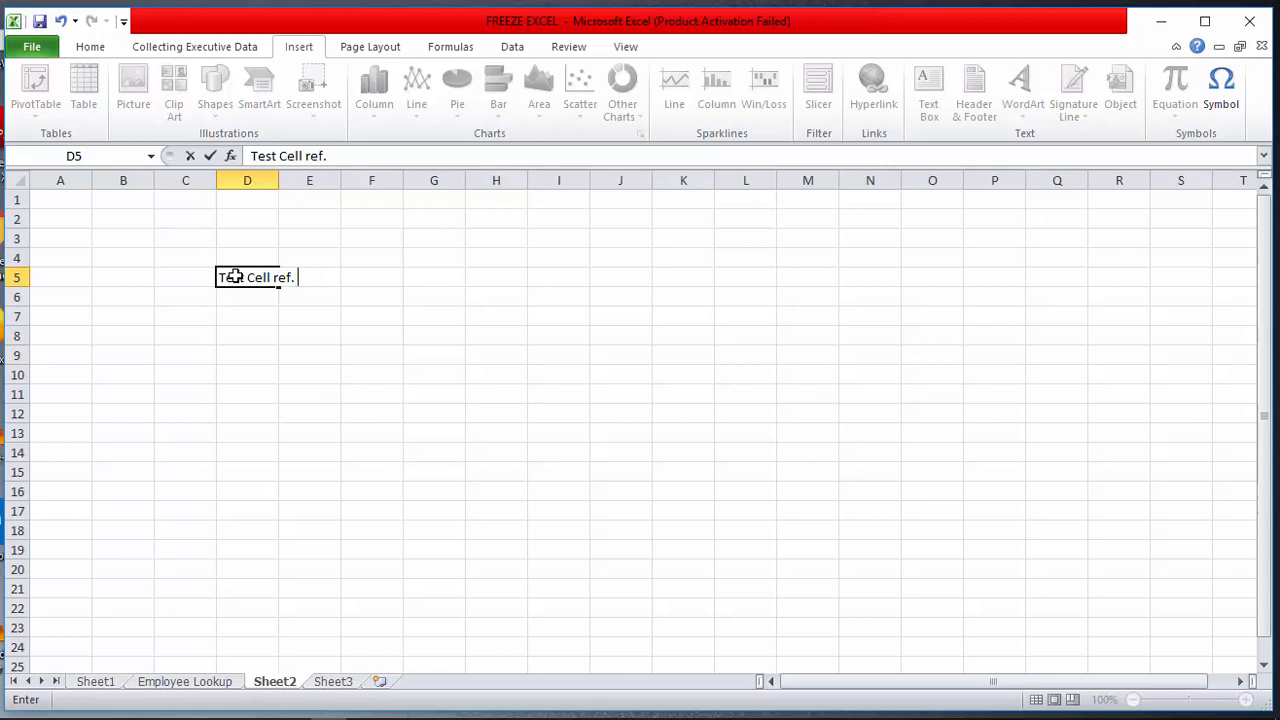
{"action": "left_click", "coordinate": [255, 372]}
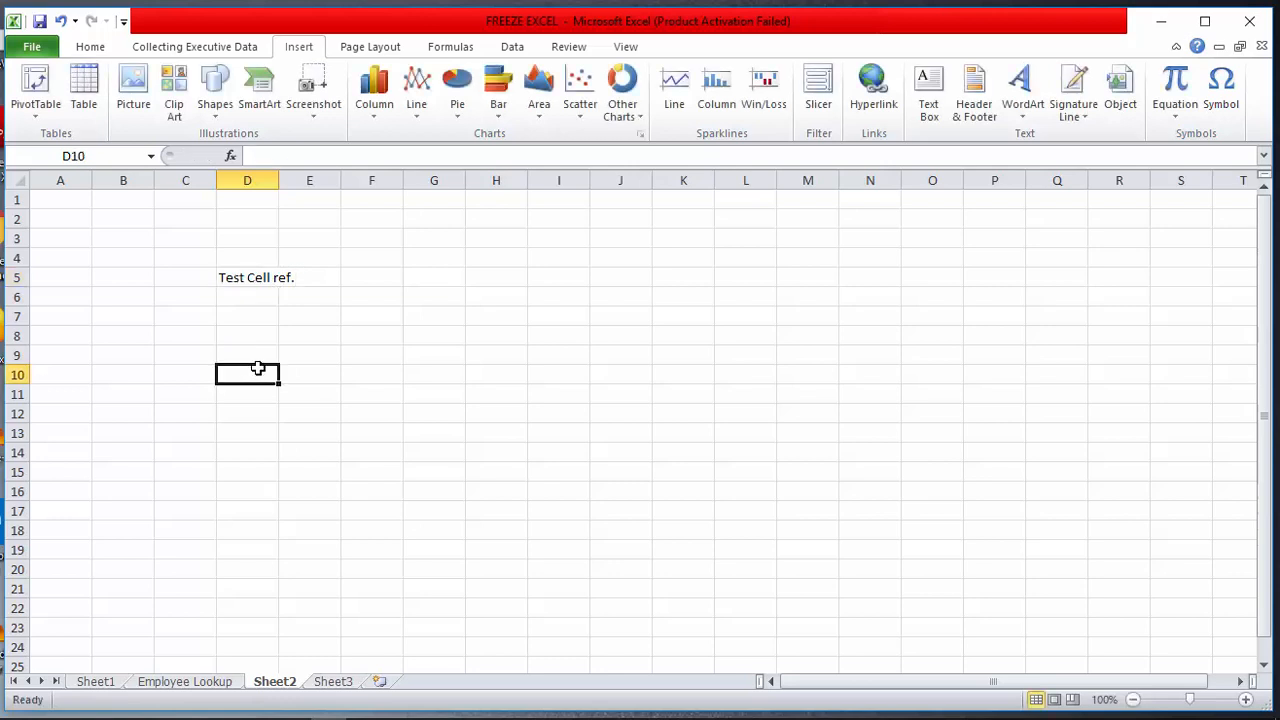
Step: Fill cell D5 with yellow and widen column D so the text fits inside it
{"action": "left_click", "coordinate": [262, 279]}
{"action": "left_click", "coordinate": [90, 46]}
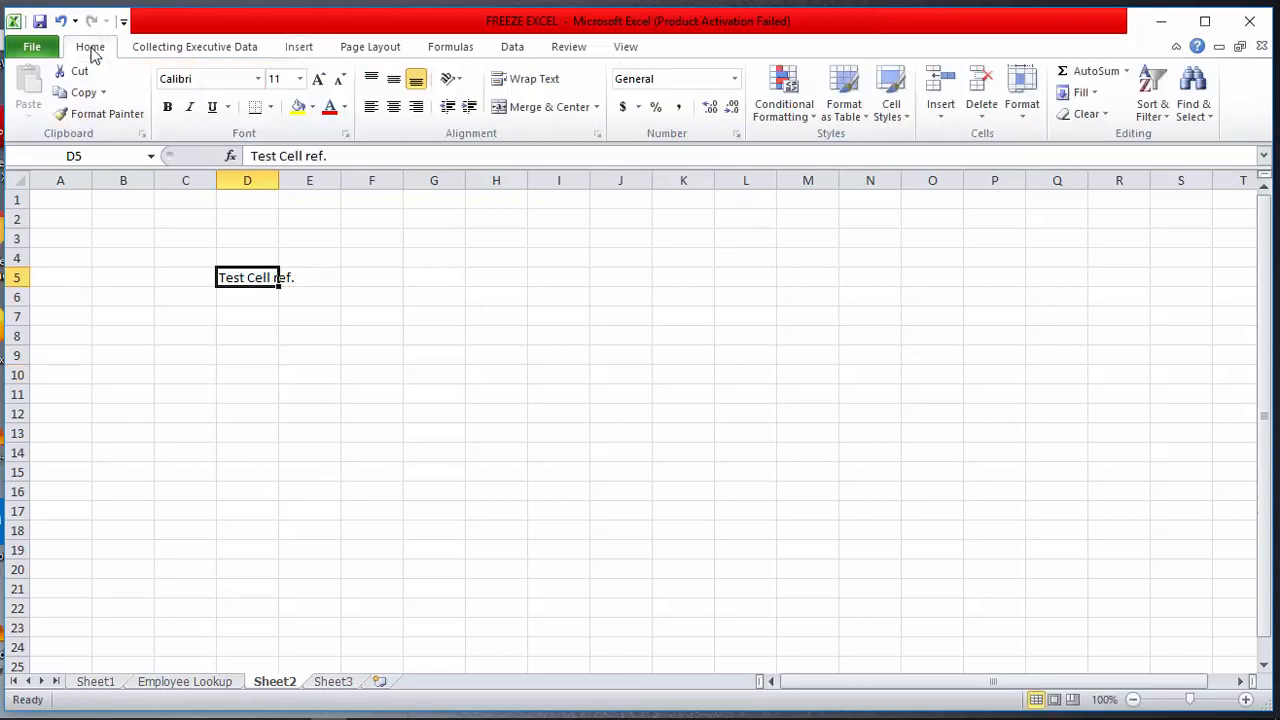
{"action": "left_click", "coordinate": [298, 106]}
{"action": "left_click", "coordinate": [245, 170]}
{"action": "left_click_drag", "start_coordinate": [279, 180], "coordinate": [389, 180]}
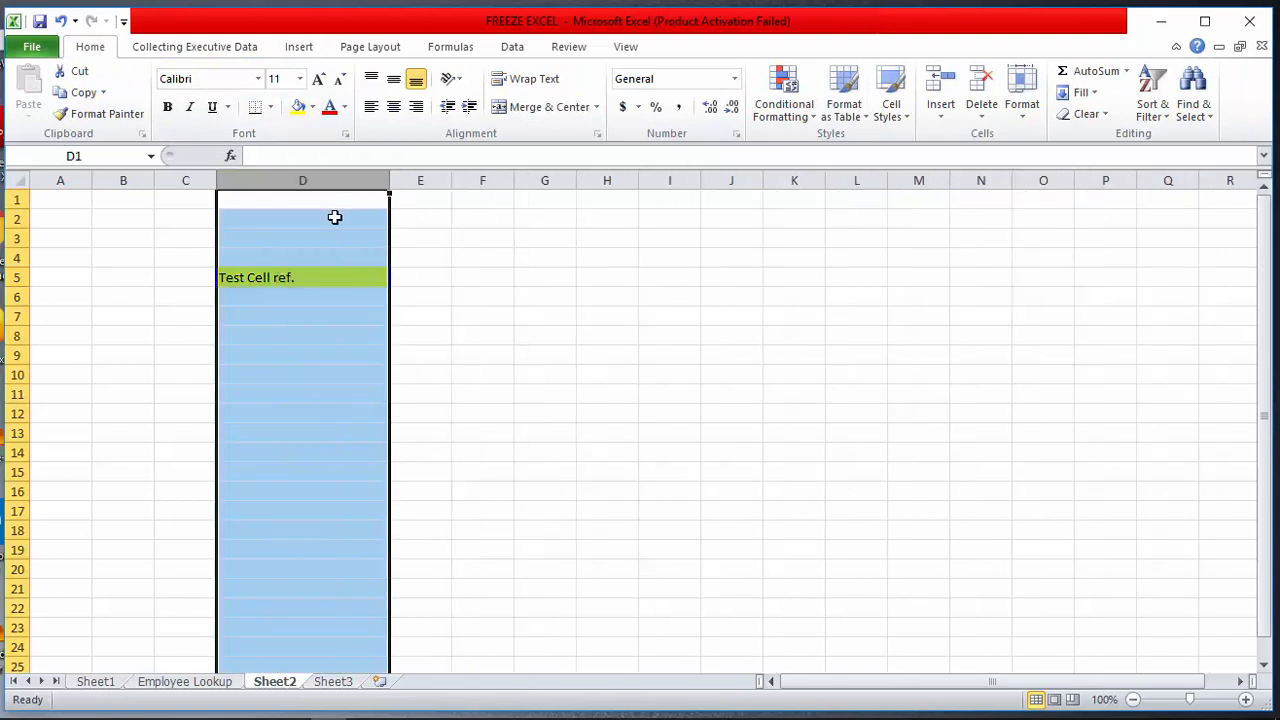
Step: Make the text in cell D5 bold and italic
{"action": "left_click", "coordinate": [261, 290]}
{"action": "left_click", "coordinate": [268, 279]}
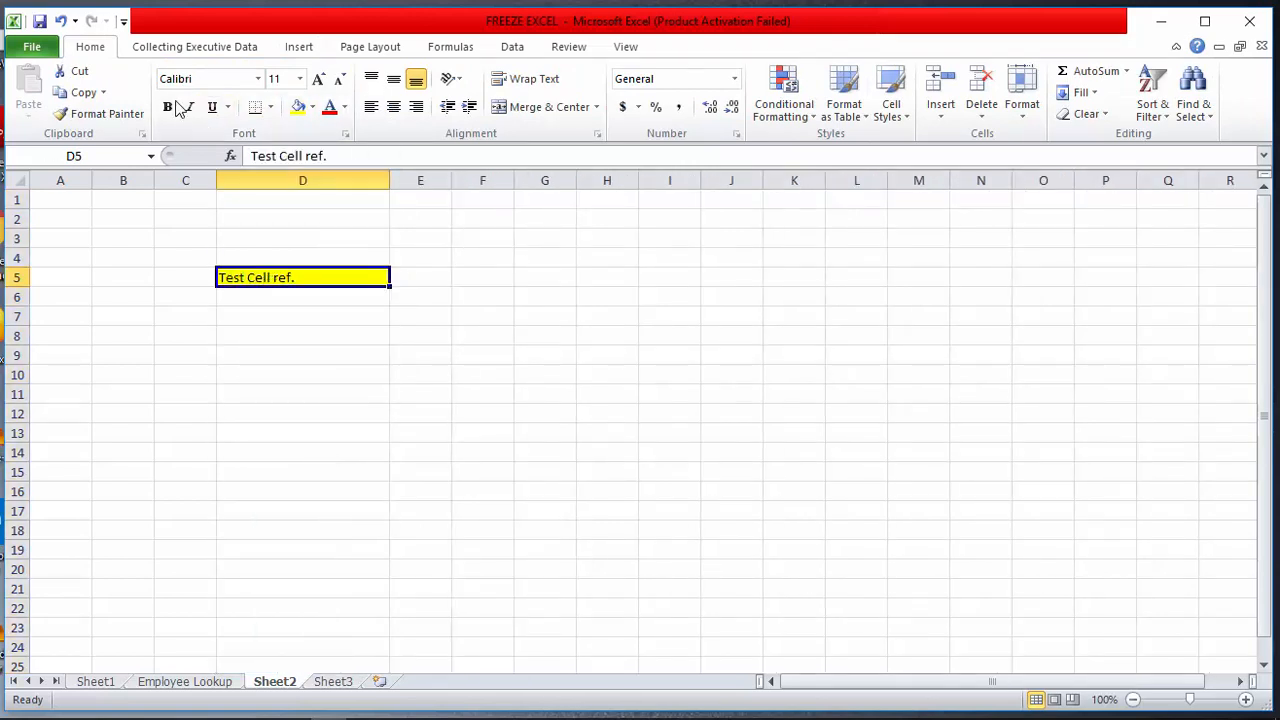
{"action": "left_click", "coordinate": [167, 106]}
{"action": "left_click", "coordinate": [189, 106]}
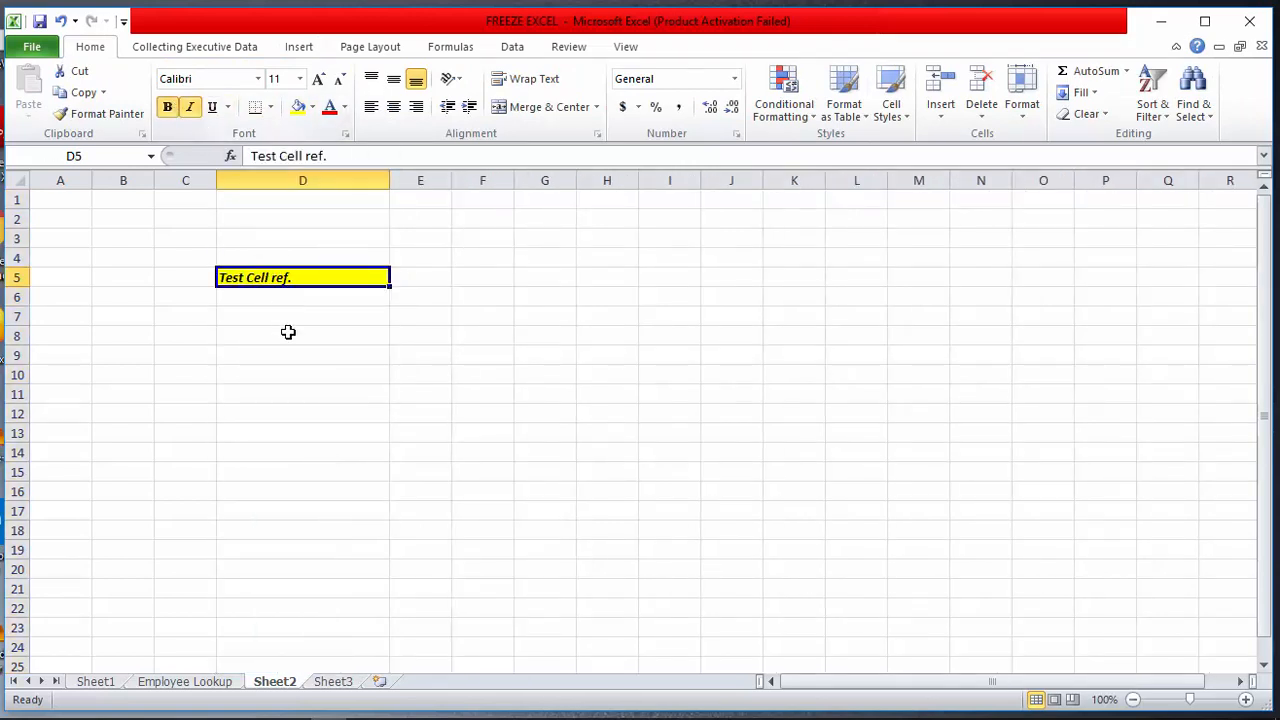
{"action": "left_click", "coordinate": [300, 396]}
Step: Make the yellow cell C9 in the Full Name column of the Employee Lookup sheet bold
{"action": "left_click", "coordinate": [188, 684]}
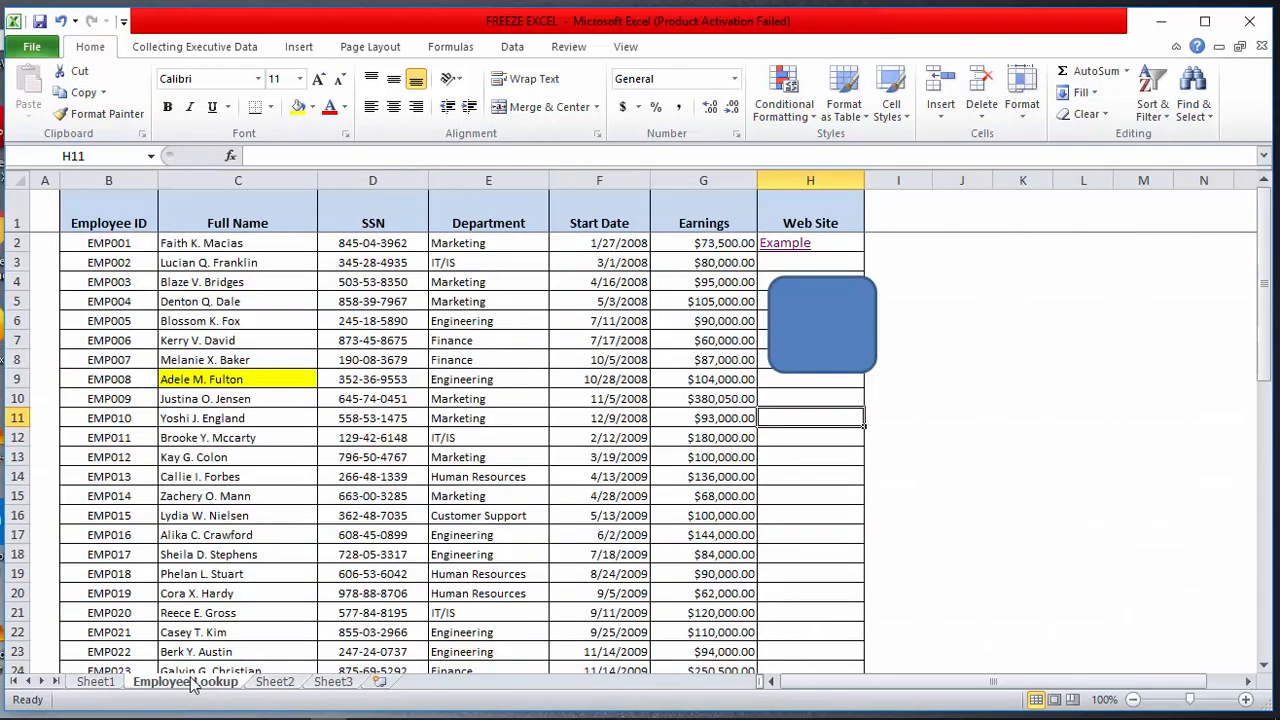
{"action": "left_click", "coordinate": [1000, 373]}
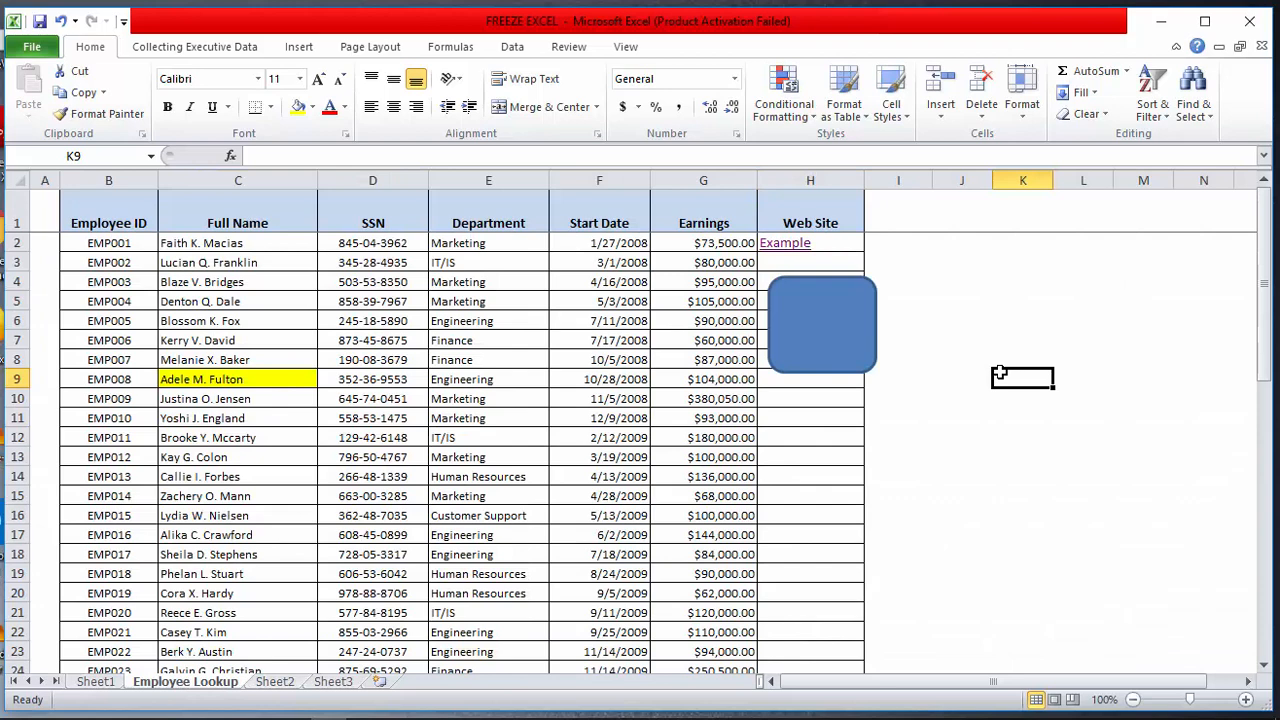
{"action": "left_click", "coordinate": [225, 378]}
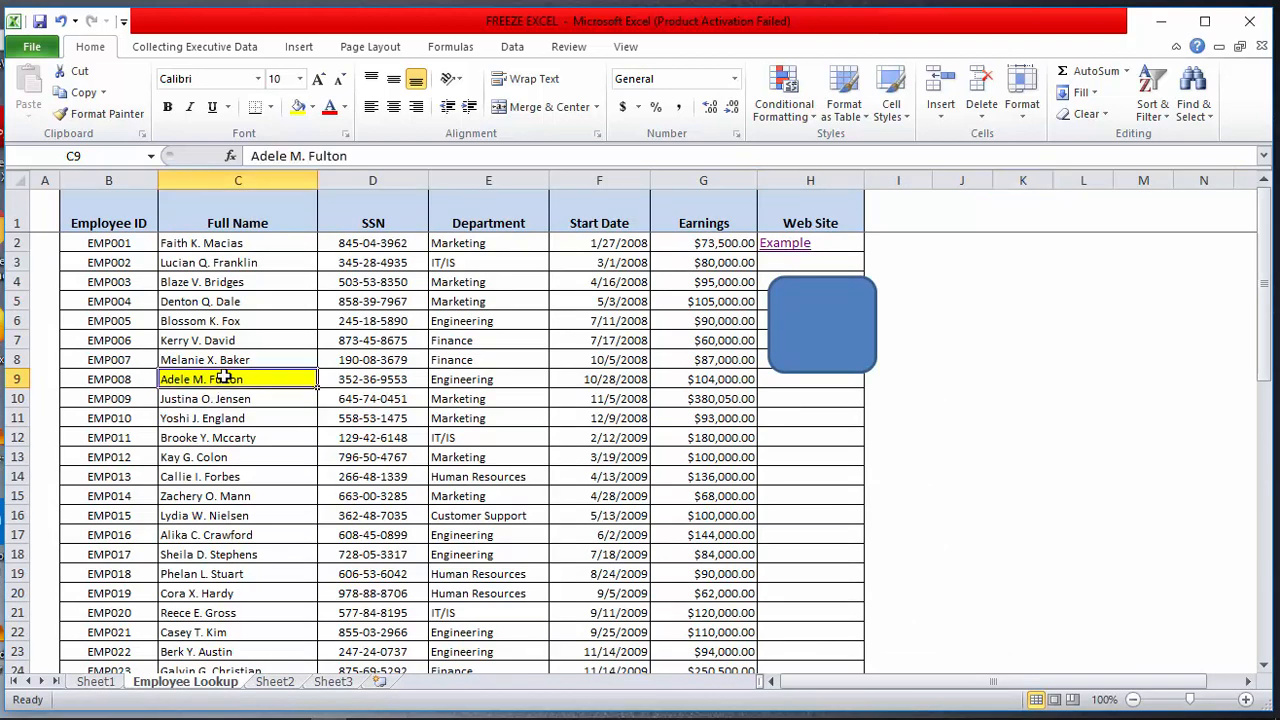
{"action": "left_click", "coordinate": [169, 107]}
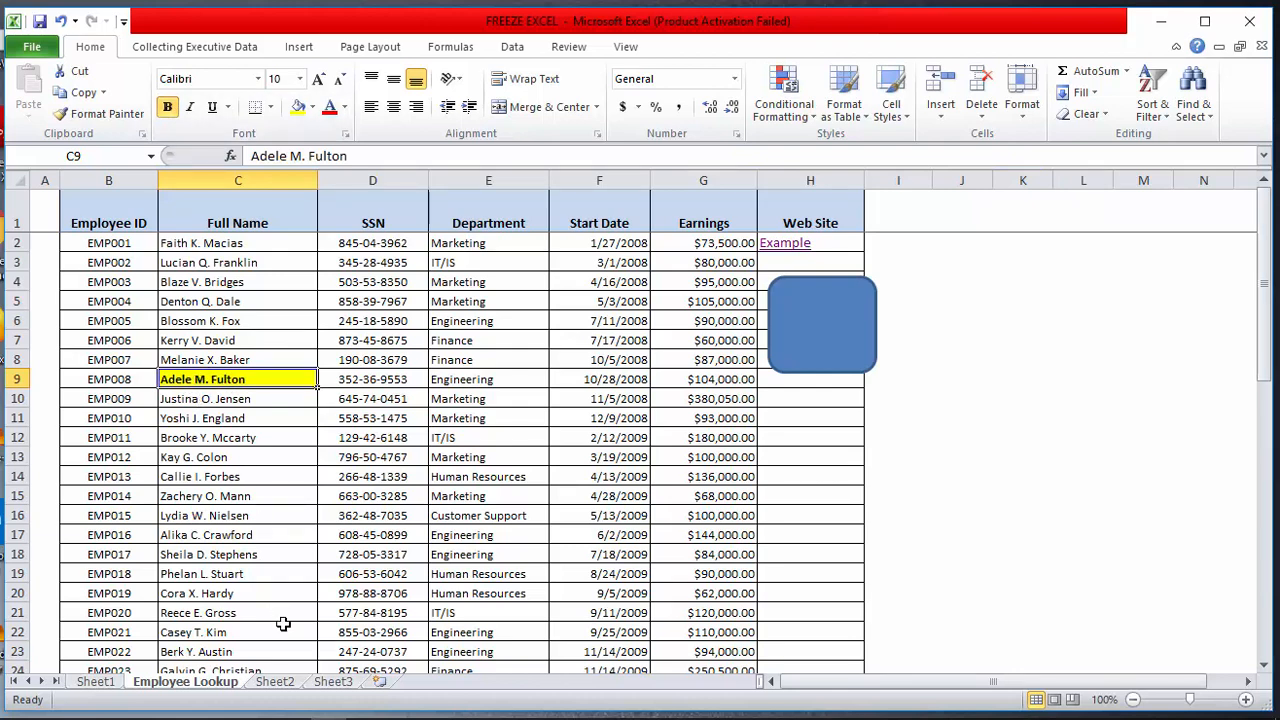
Step: Compare cell C9 on the Employee Lookup sheet with the yellow cell on Sheet2, and check that cell's column and row
{"action": "left_click", "coordinate": [276, 681]}
{"action": "left_click", "coordinate": [284, 277]}
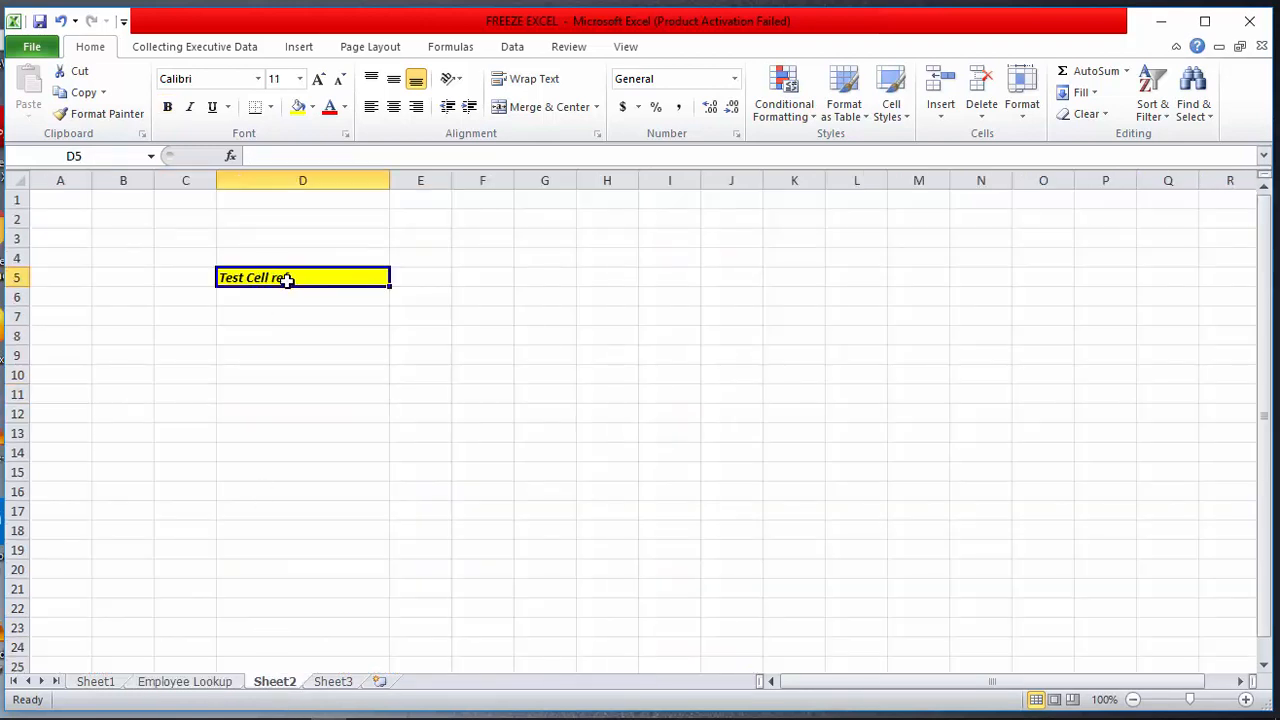
{"action": "left_click", "coordinate": [200, 681]}
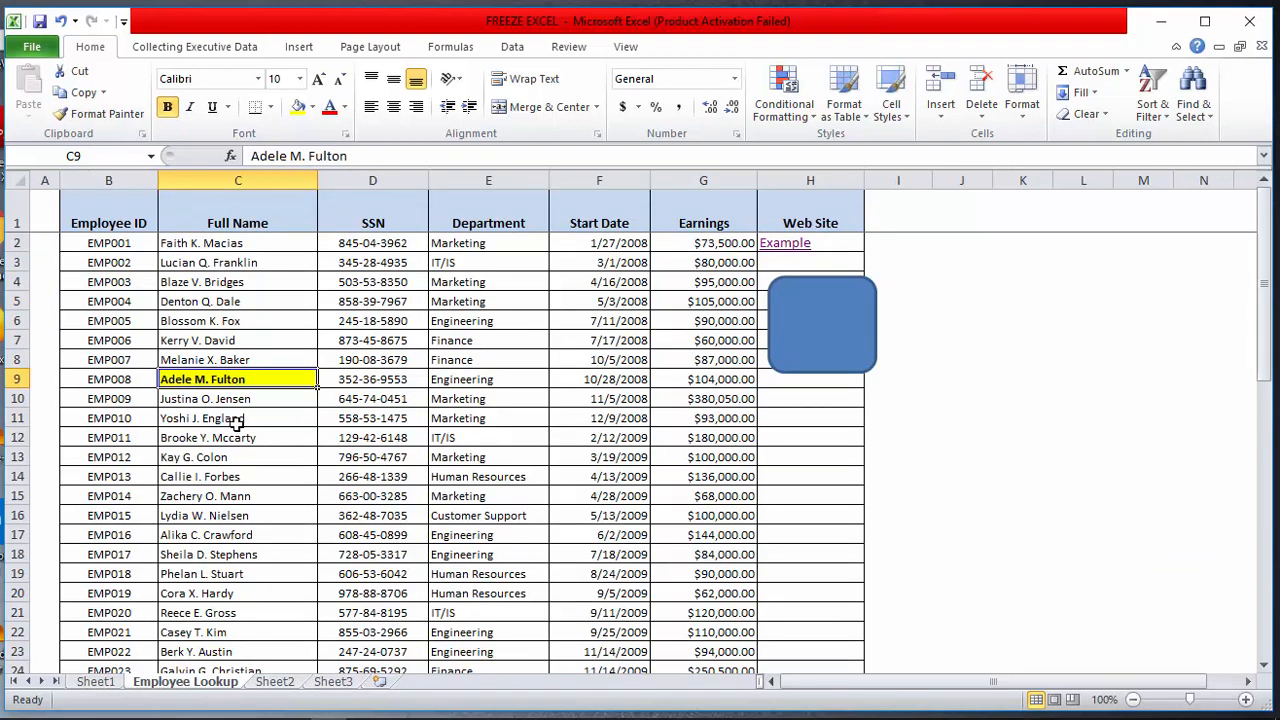
{"action": "left_click", "coordinate": [278, 681]}
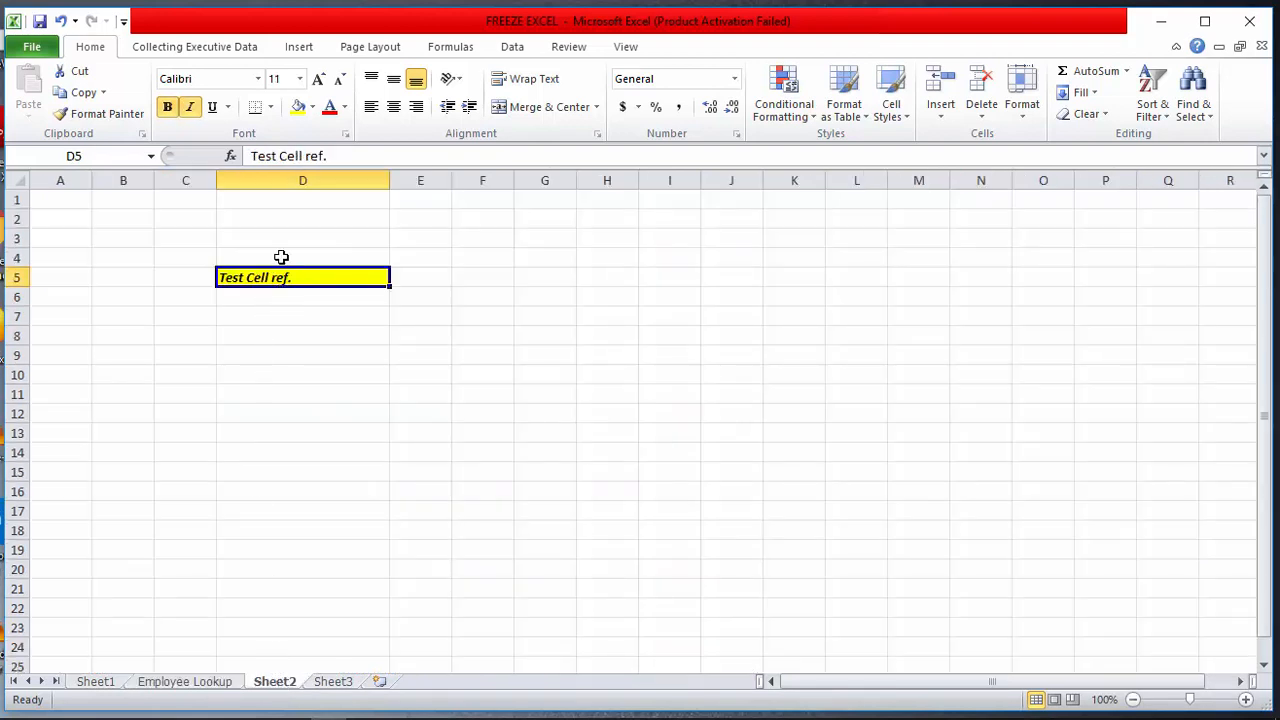
{"action": "left_click", "coordinate": [286, 312]}
{"action": "left_click", "coordinate": [286, 278]}
{"action": "left_click", "coordinate": [323, 180]}
{"action": "left_click", "coordinate": [15, 277]}
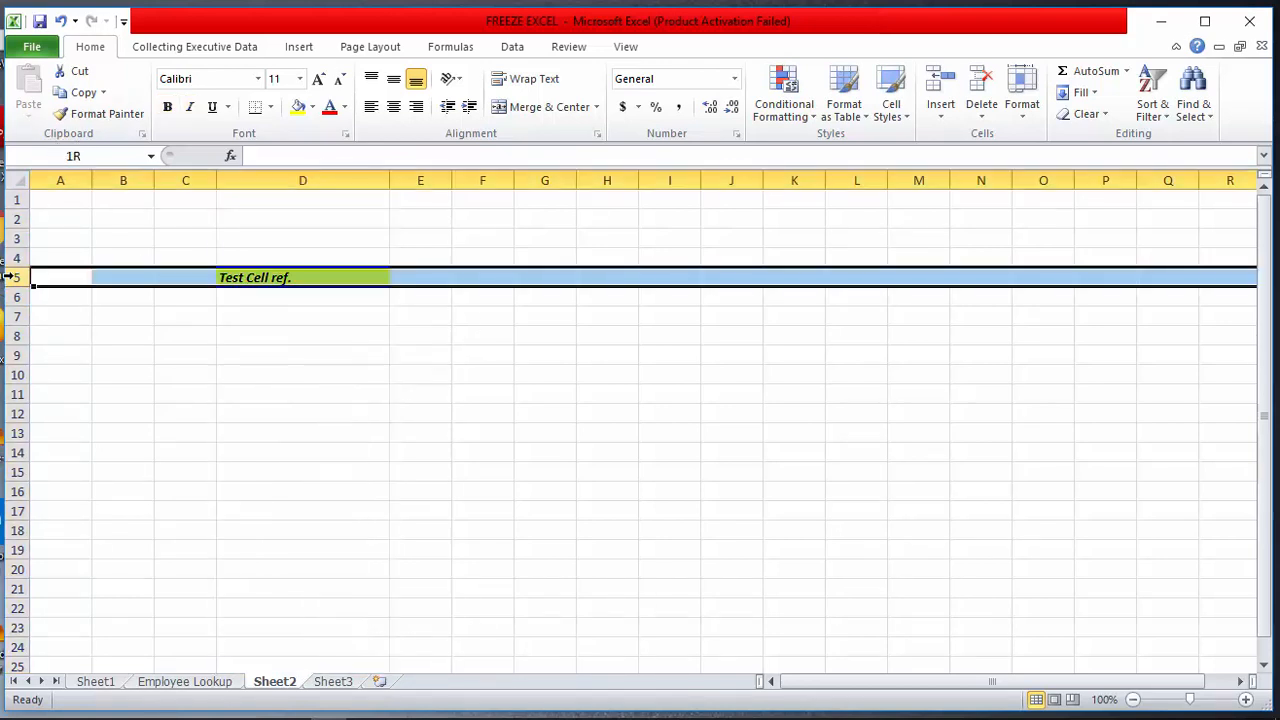
Step: Extend the text in the yellow cell D5 on Sheet2 to "Test Cell ref. D5"
{"action": "left_click", "coordinate": [260, 277]}
{"action": "left_click", "coordinate": [285, 172]}
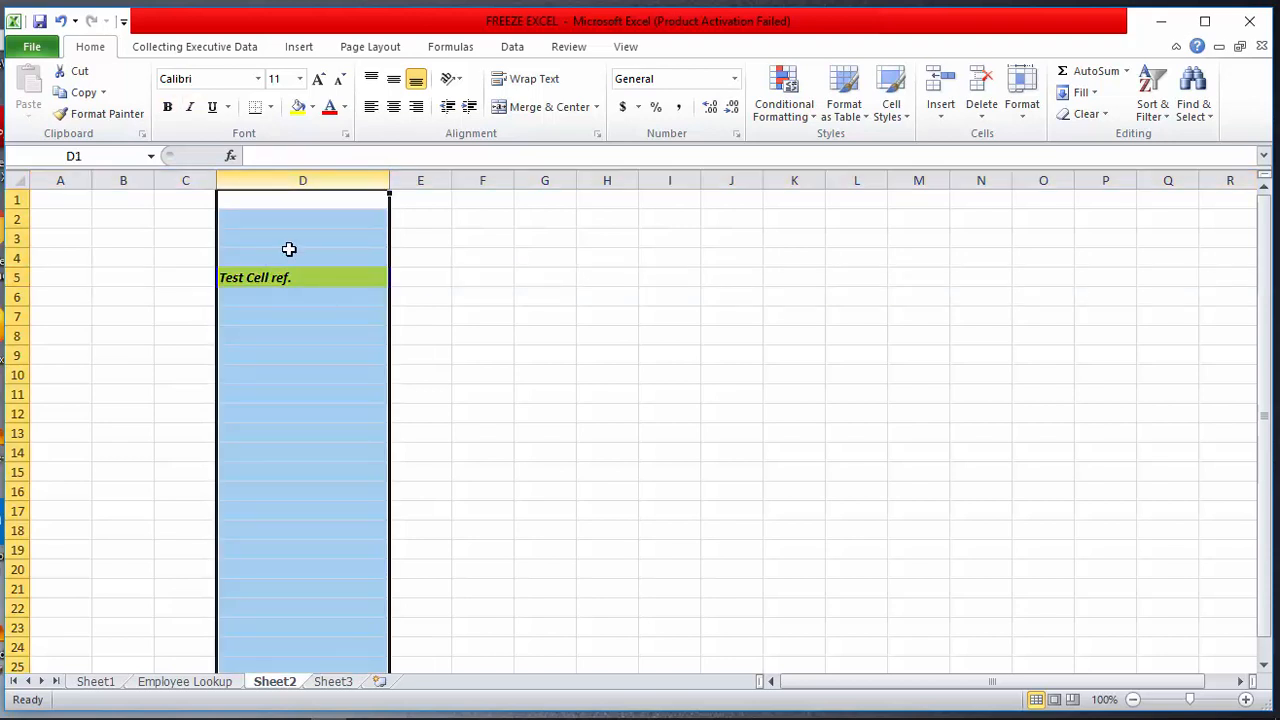
{"action": "left_click", "coordinate": [287, 277]}
{"action": "double_click", "coordinate": [304, 277]}
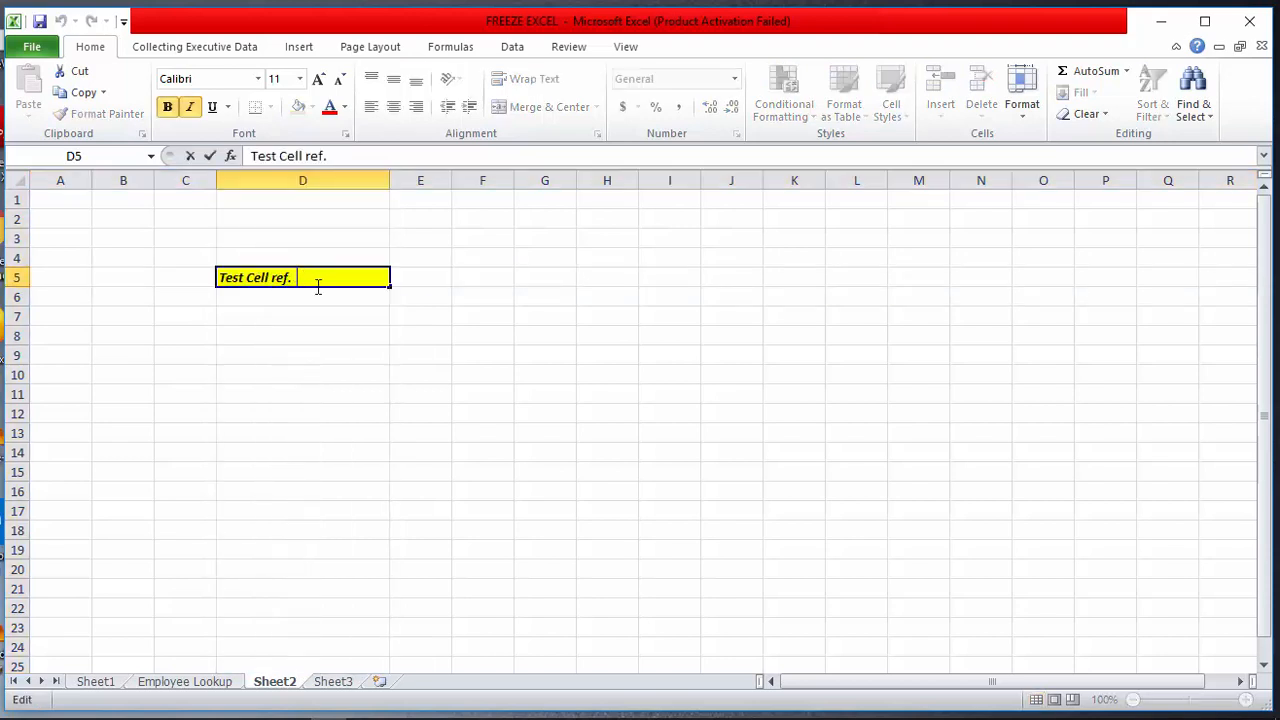
{"action": "type", "text": "D5"}
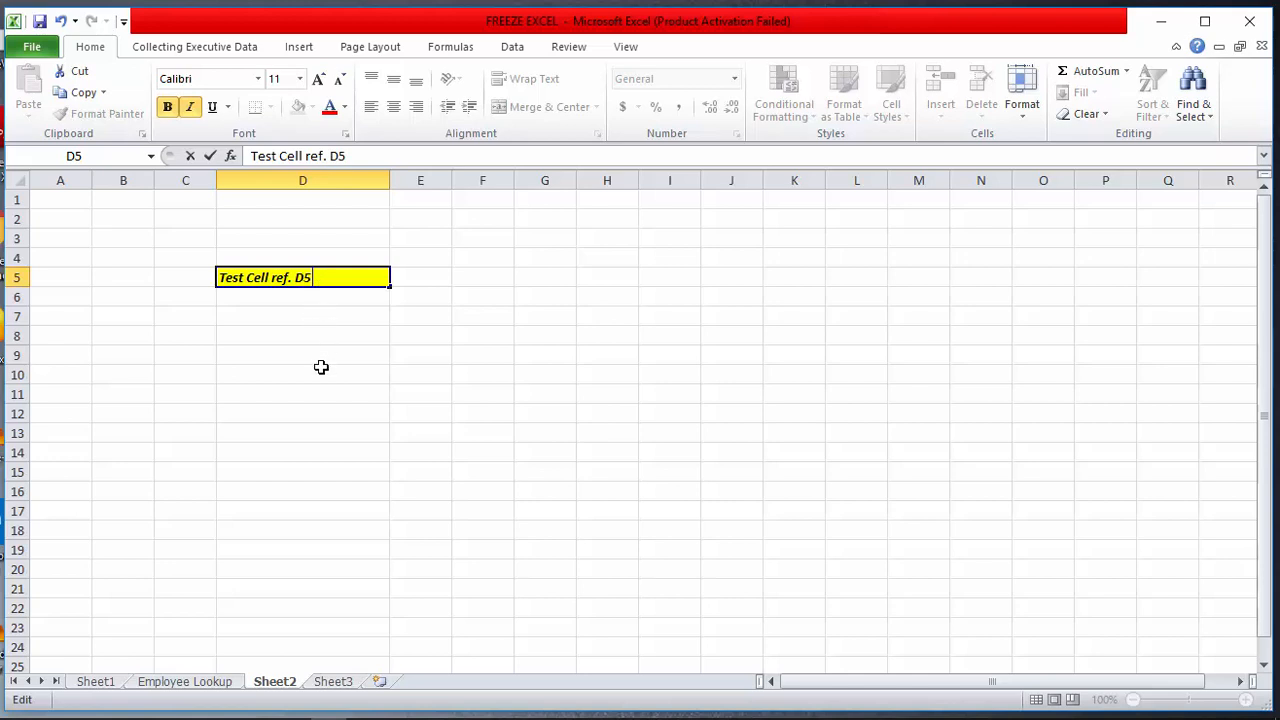
{"action": "left_click_drag", "start_coordinate": [309, 366], "coordinate": [309, 350]}
{"action": "left_click", "coordinate": [306, 280]}
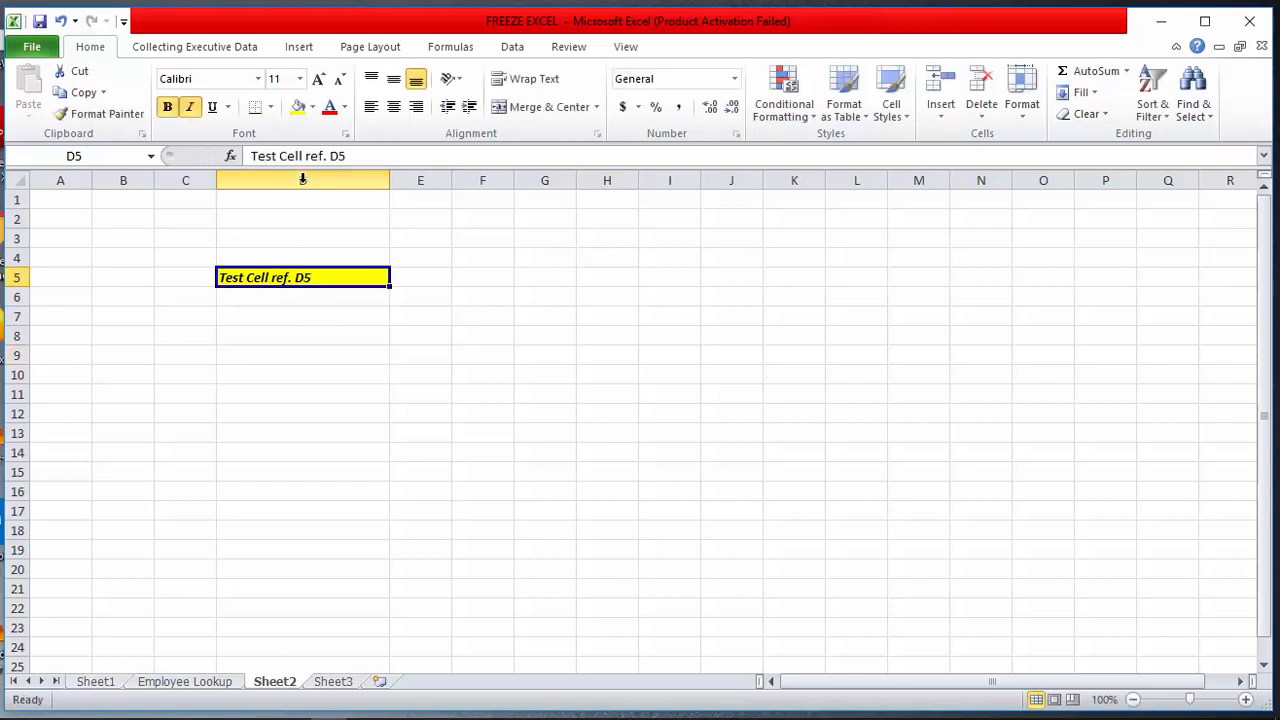
Step: Insert a hyperlink on cell C9 of the Employee Lookup sheet that points to cell D5 on Sheet2 in this document
{"action": "left_click", "coordinate": [180, 683]}
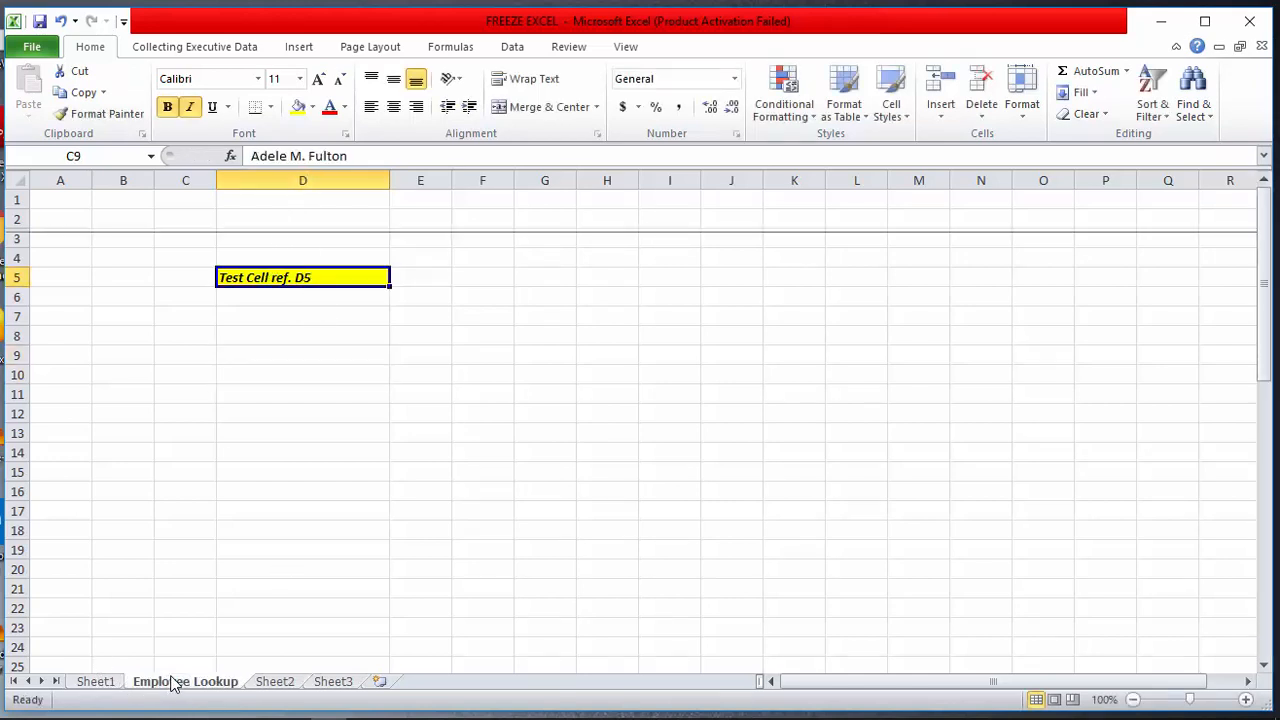
{"action": "left_click", "coordinate": [213, 398]}
{"action": "left_click", "coordinate": [220, 379]}
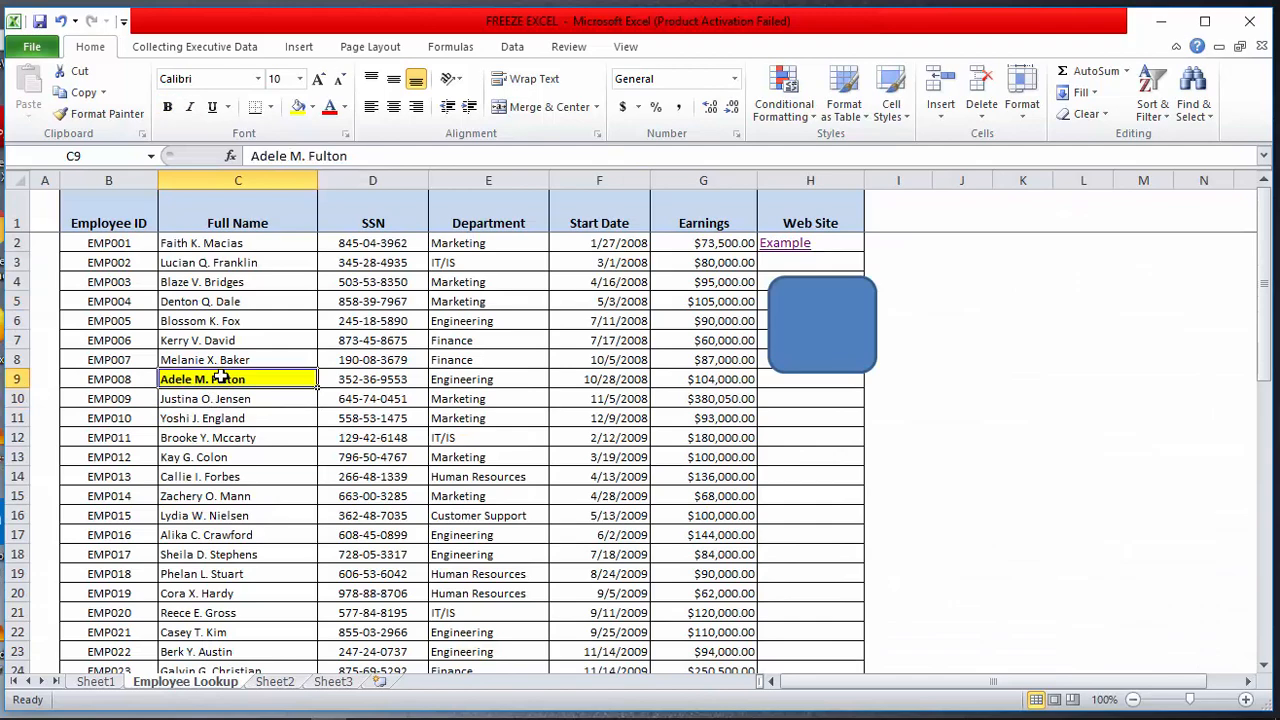
{"action": "right_click", "coordinate": [225, 377]}
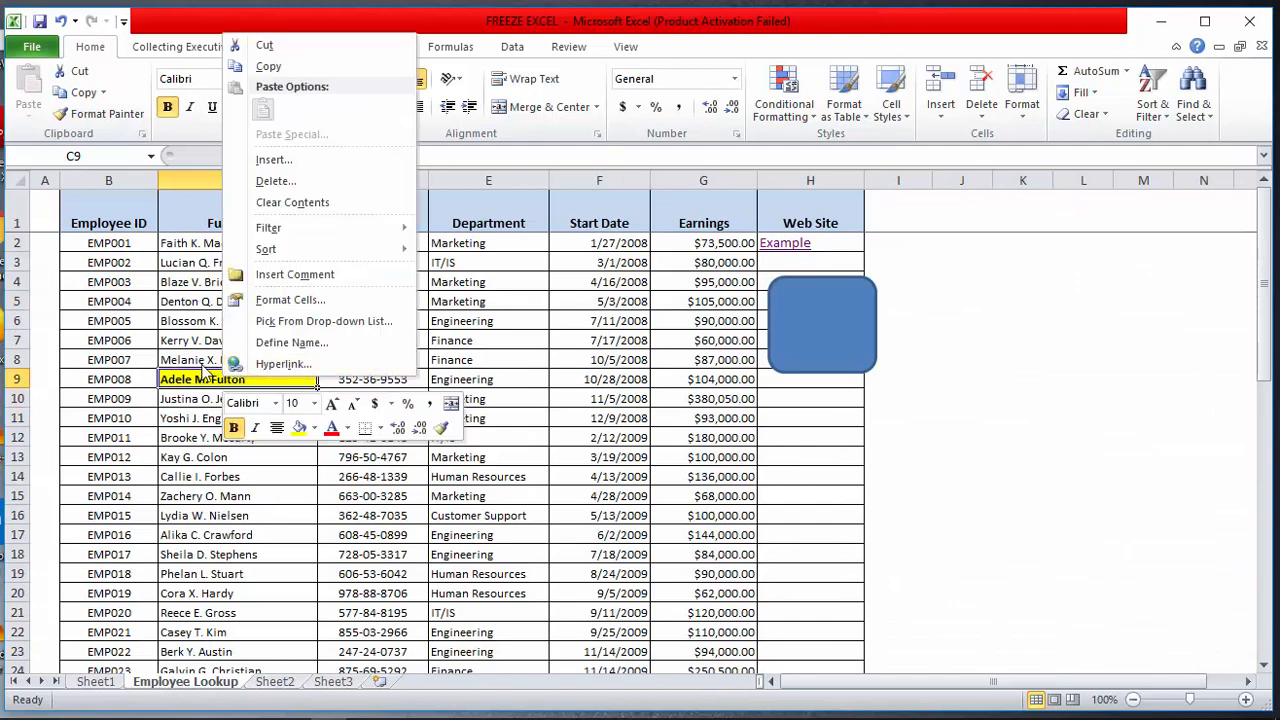
{"action": "left_click", "coordinate": [267, 367]}
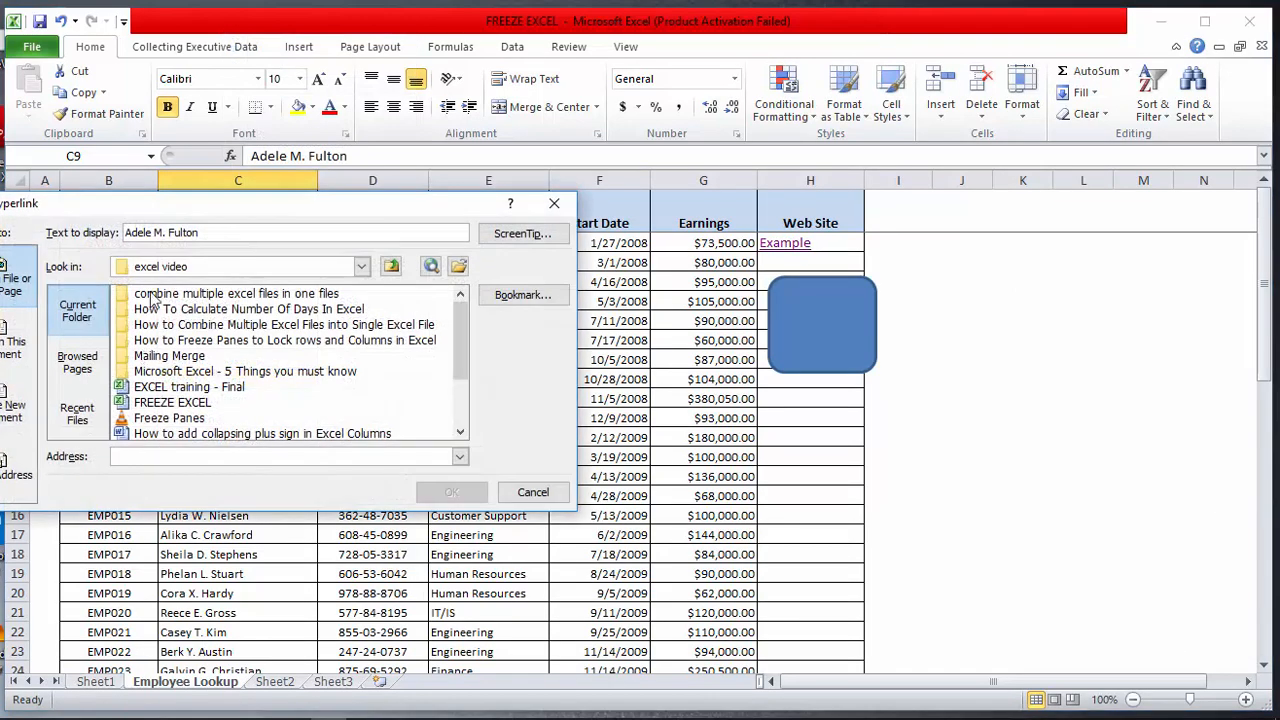
{"action": "left_click_drag", "start_coordinate": [182, 208], "coordinate": [563, 235]}
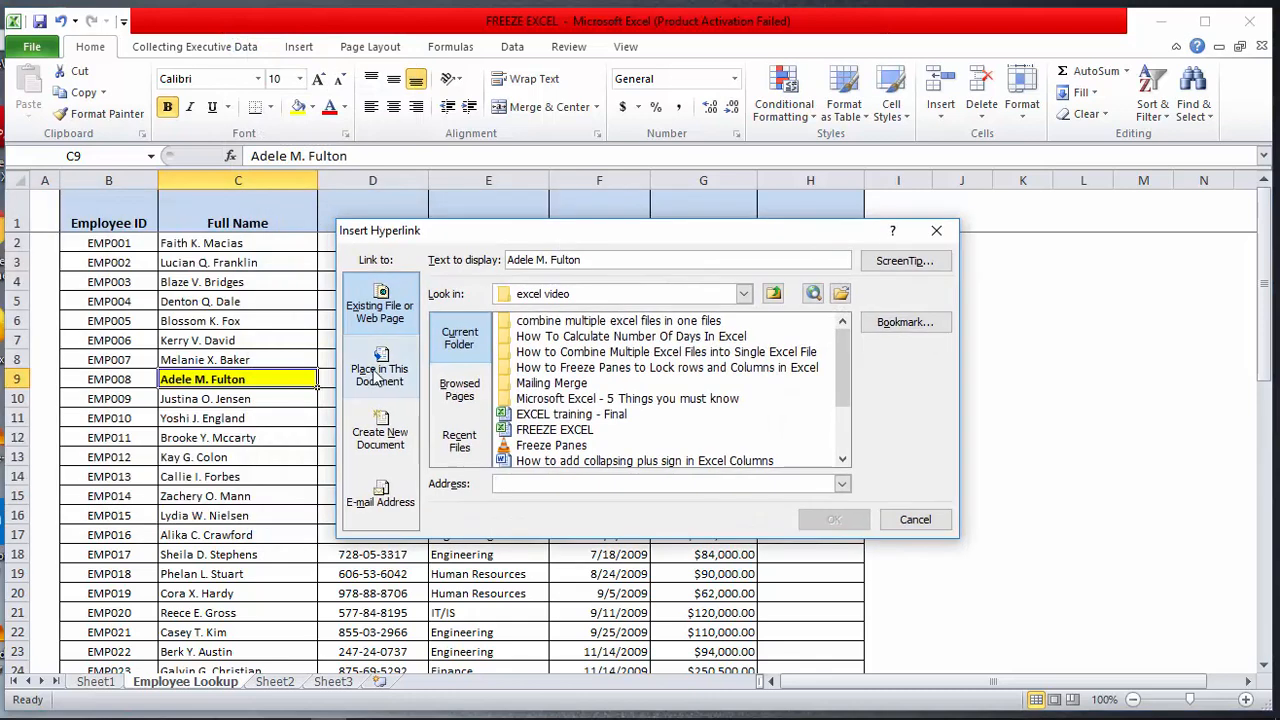
{"action": "left_click", "coordinate": [378, 376]}
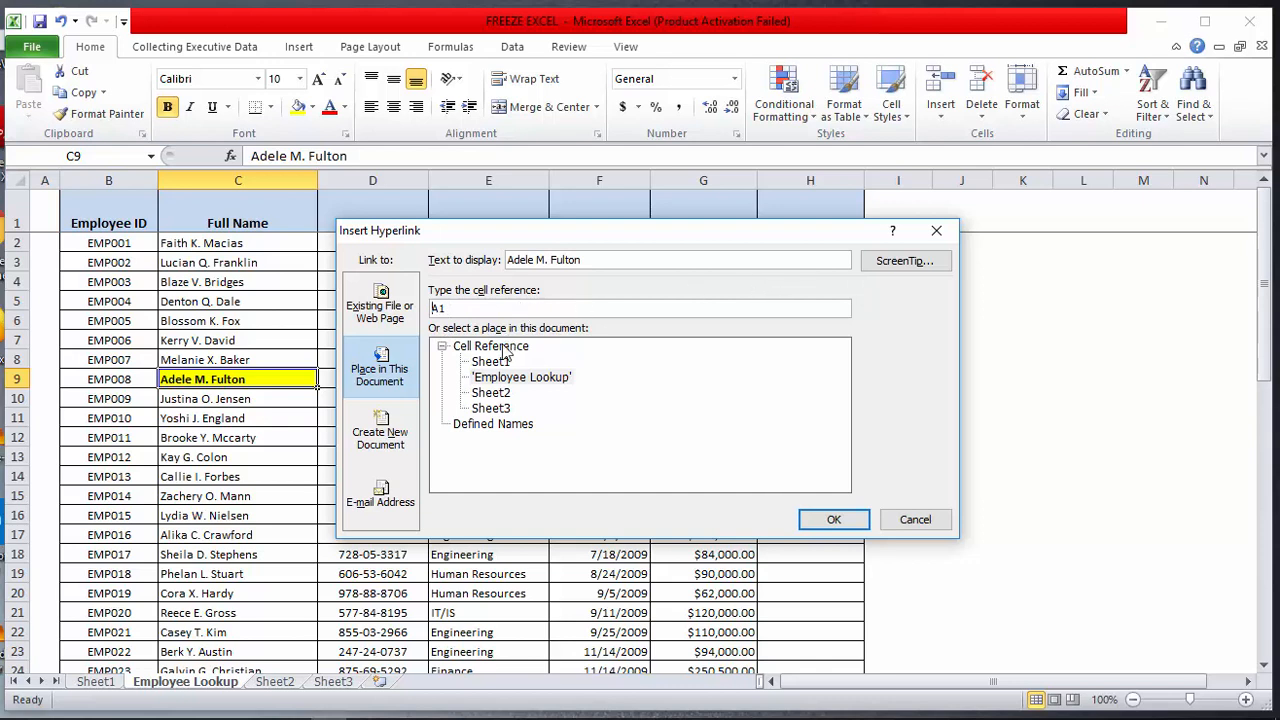
{"action": "left_click", "coordinate": [490, 394]}
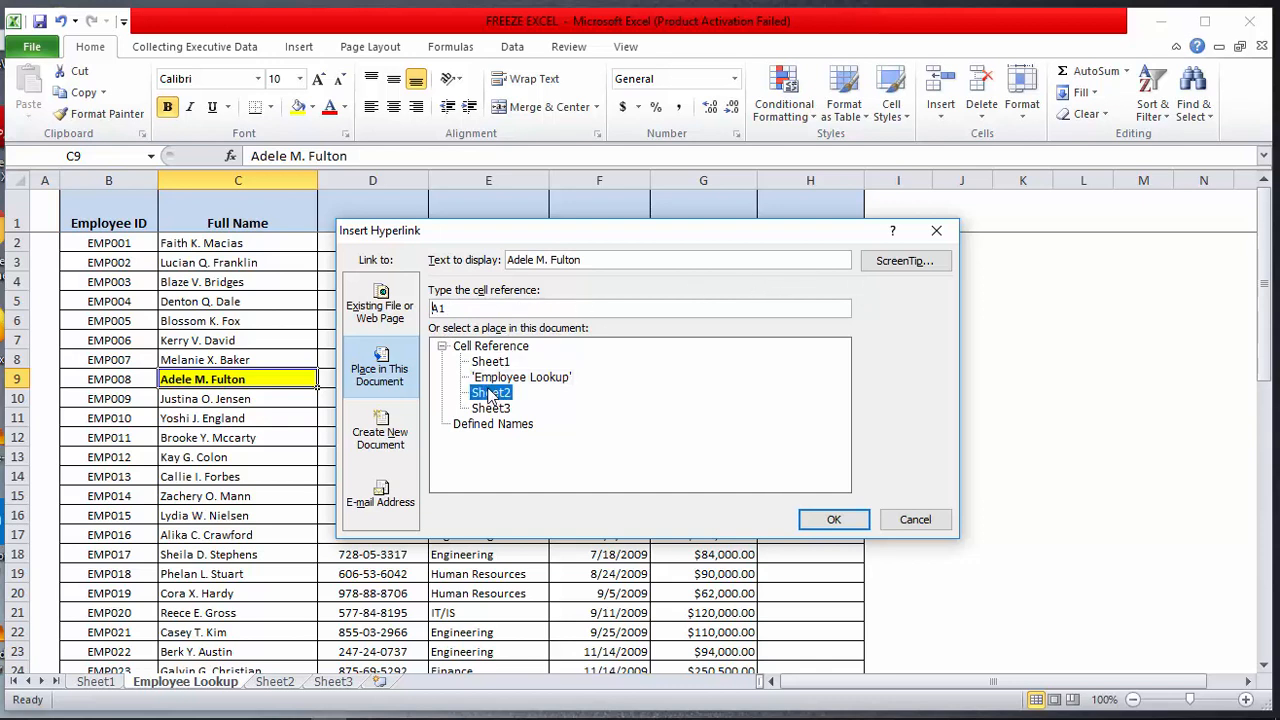
{"action": "left_click_drag", "start_coordinate": [475, 308], "coordinate": [431, 301]}
{"action": "type", "text": "D"}
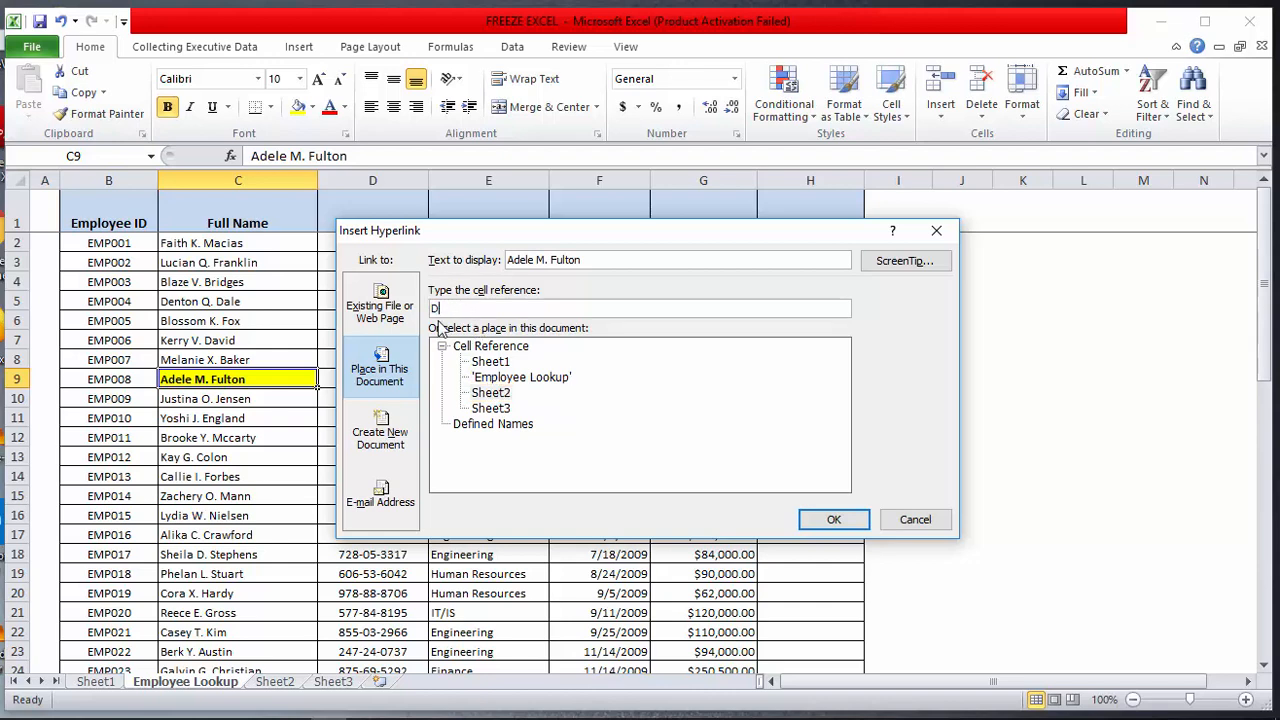
{"action": "type", "text": "3"}
{"action": "left_click", "coordinate": [834, 519]}
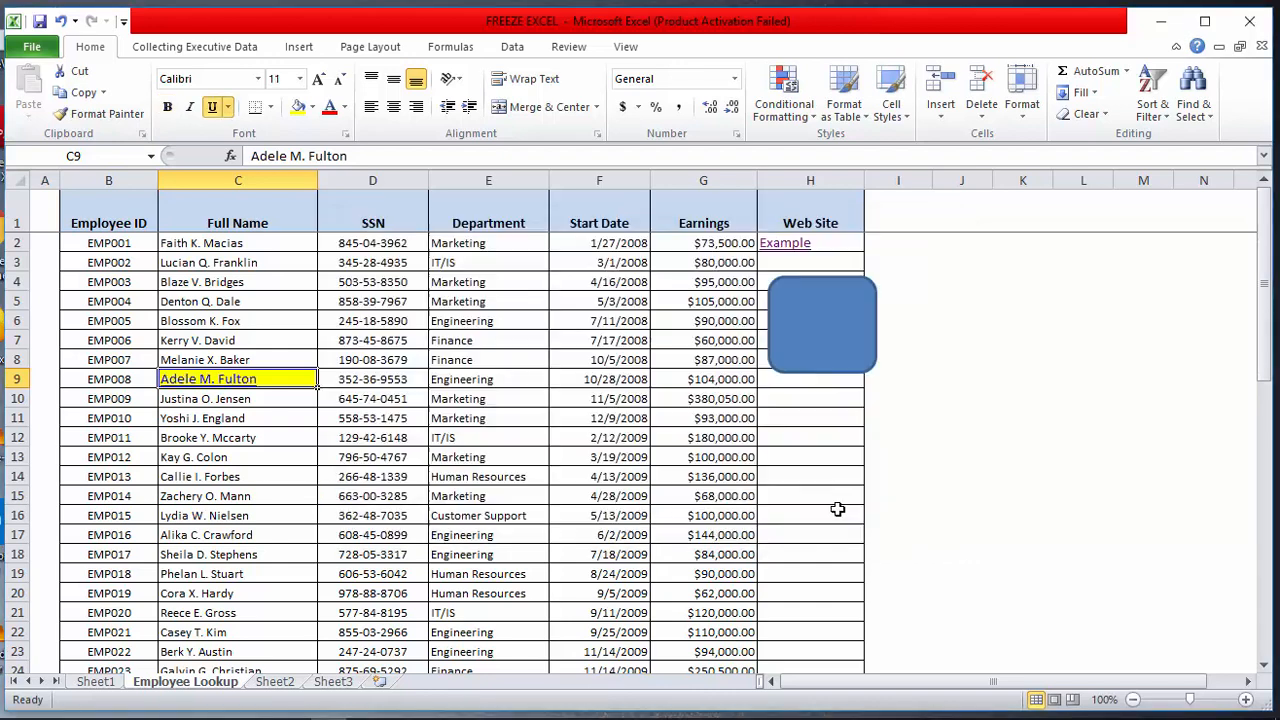
Step: Test the hyperlink in cell C9 twice, returning to the Employee Lookup sheet each time
{"action": "key", "text": "Down"}
{"action": "key", "text": "Down"}
{"action": "key", "text": "Down"}
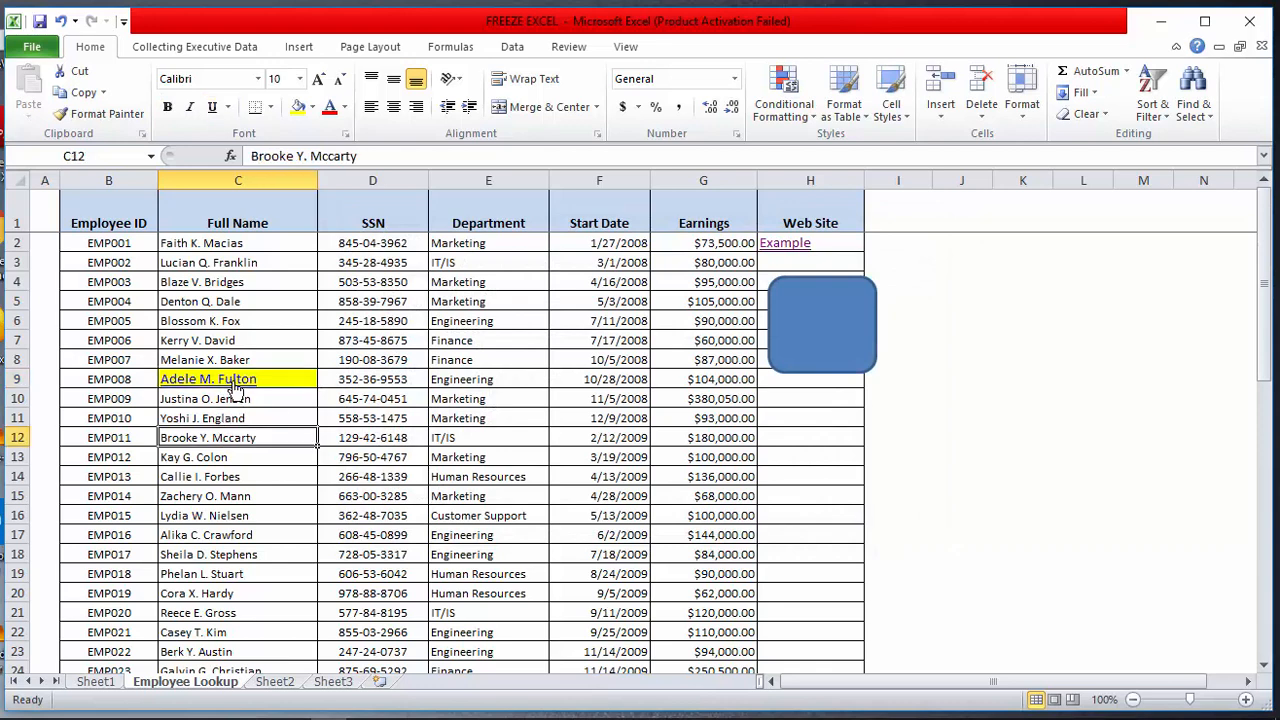
{"action": "mouse_move", "coordinate": [234, 388]}
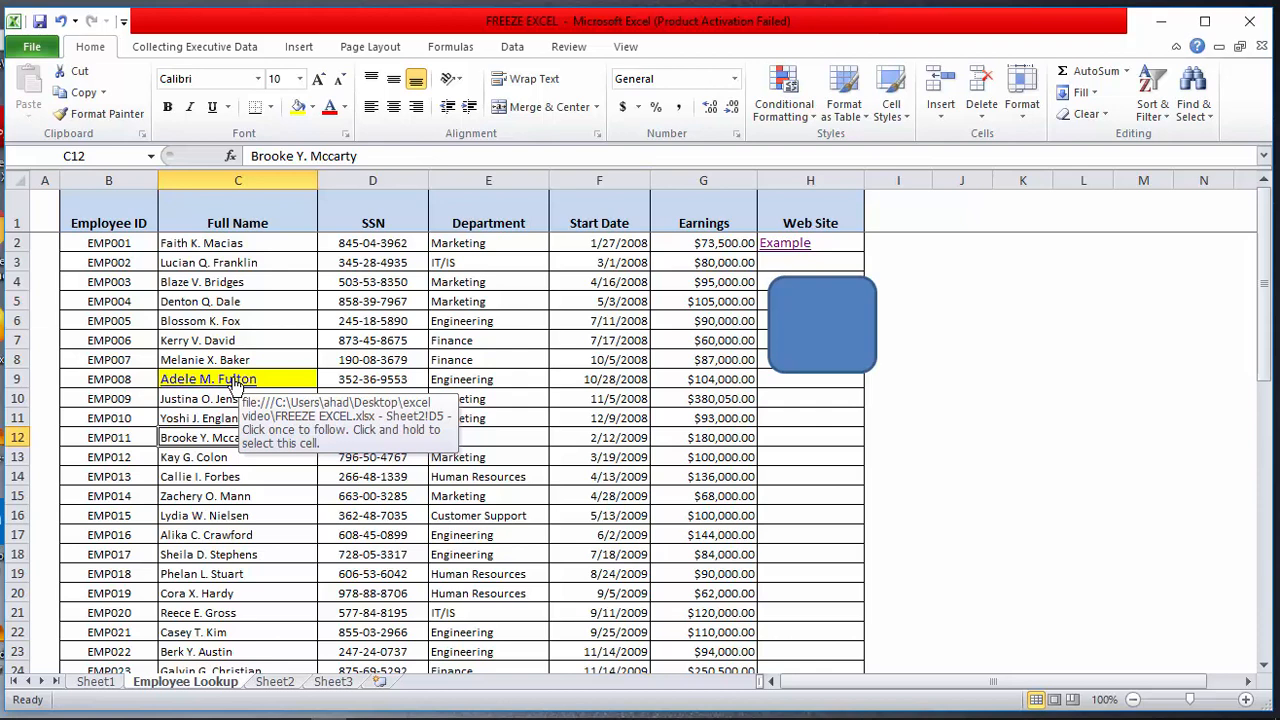
{"action": "left_click", "coordinate": [236, 385]}
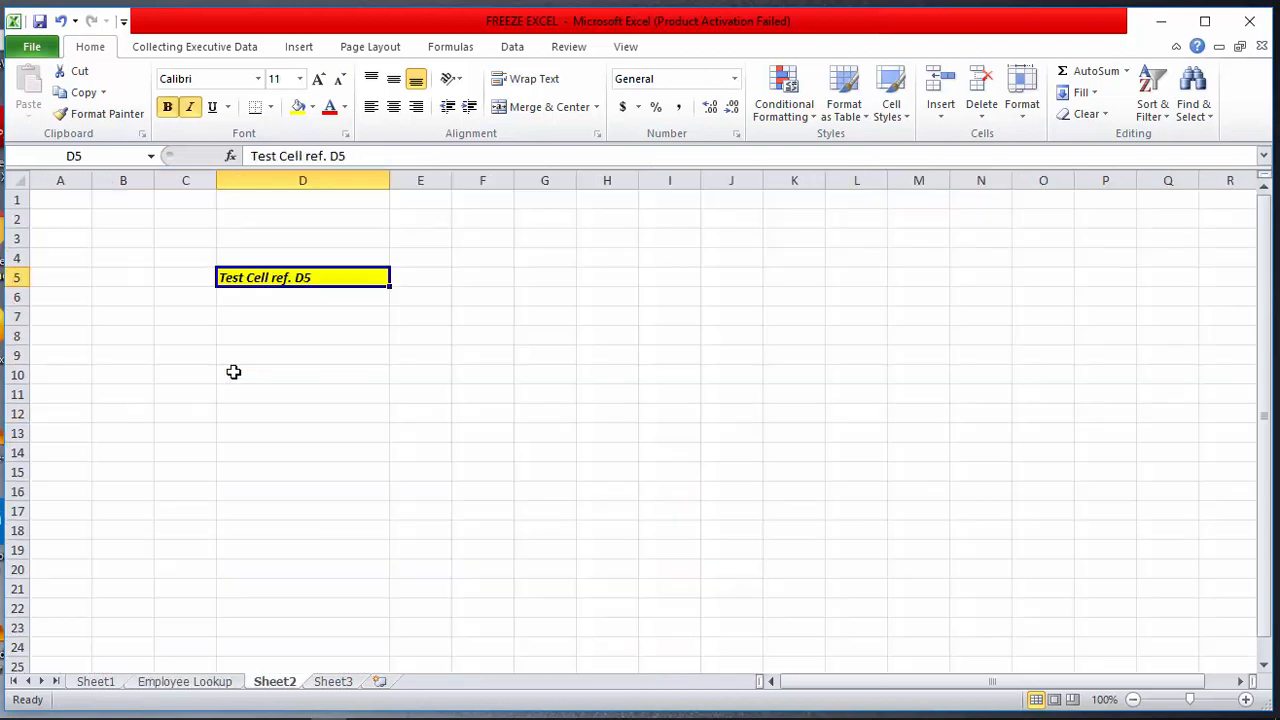
{"action": "left_click", "coordinate": [190, 683]}
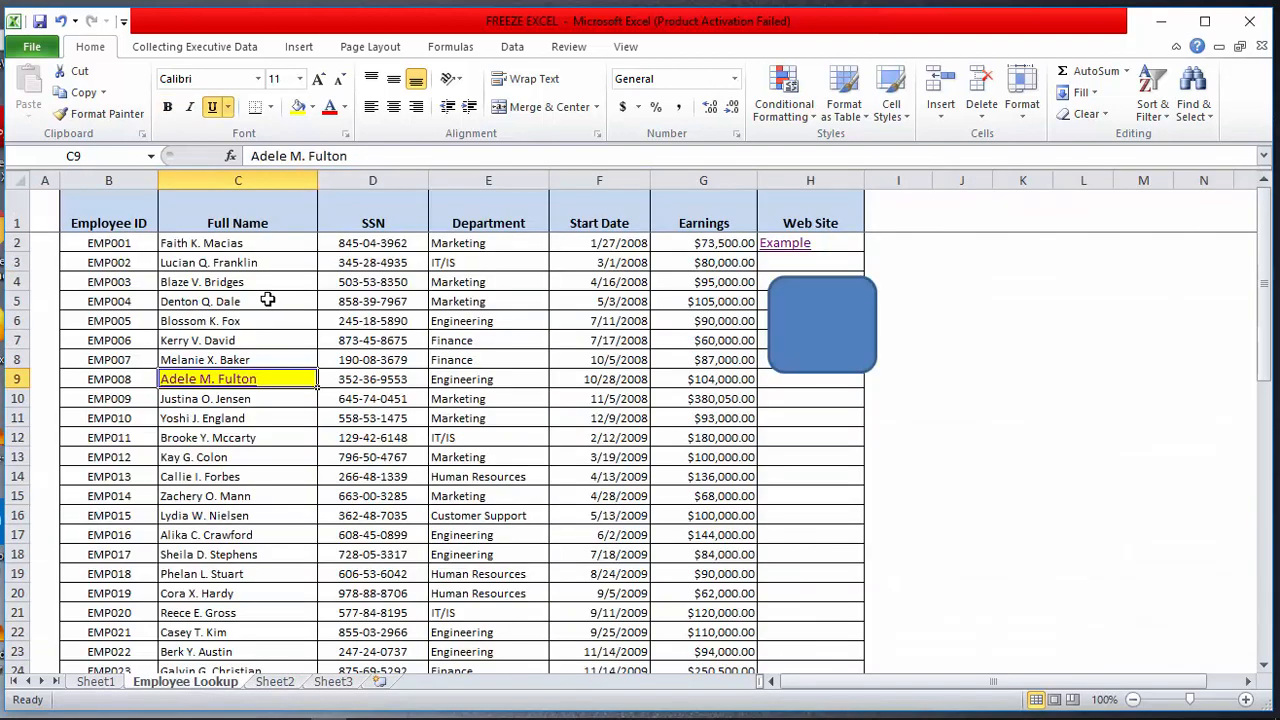
{"action": "left_click", "coordinate": [218, 387]}
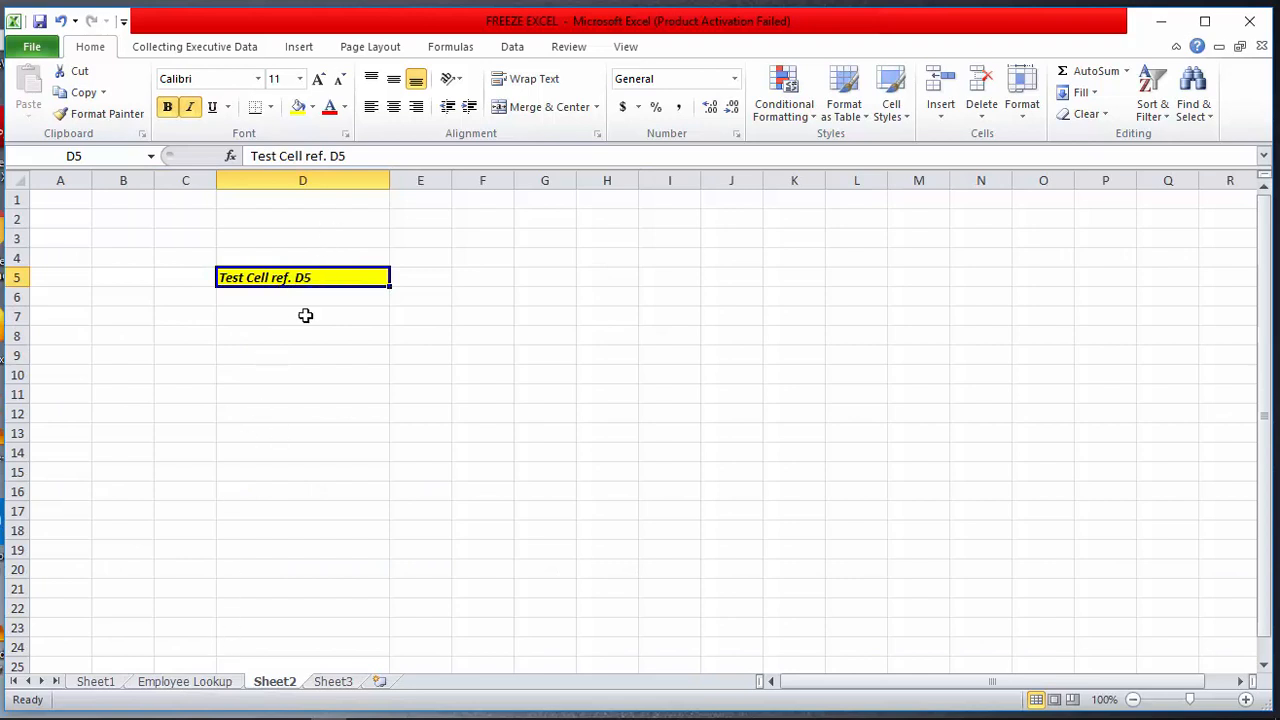
{"action": "left_click", "coordinate": [188, 683]}
{"action": "left_click", "coordinate": [284, 437]}
{"action": "left_click", "coordinate": [274, 350]}
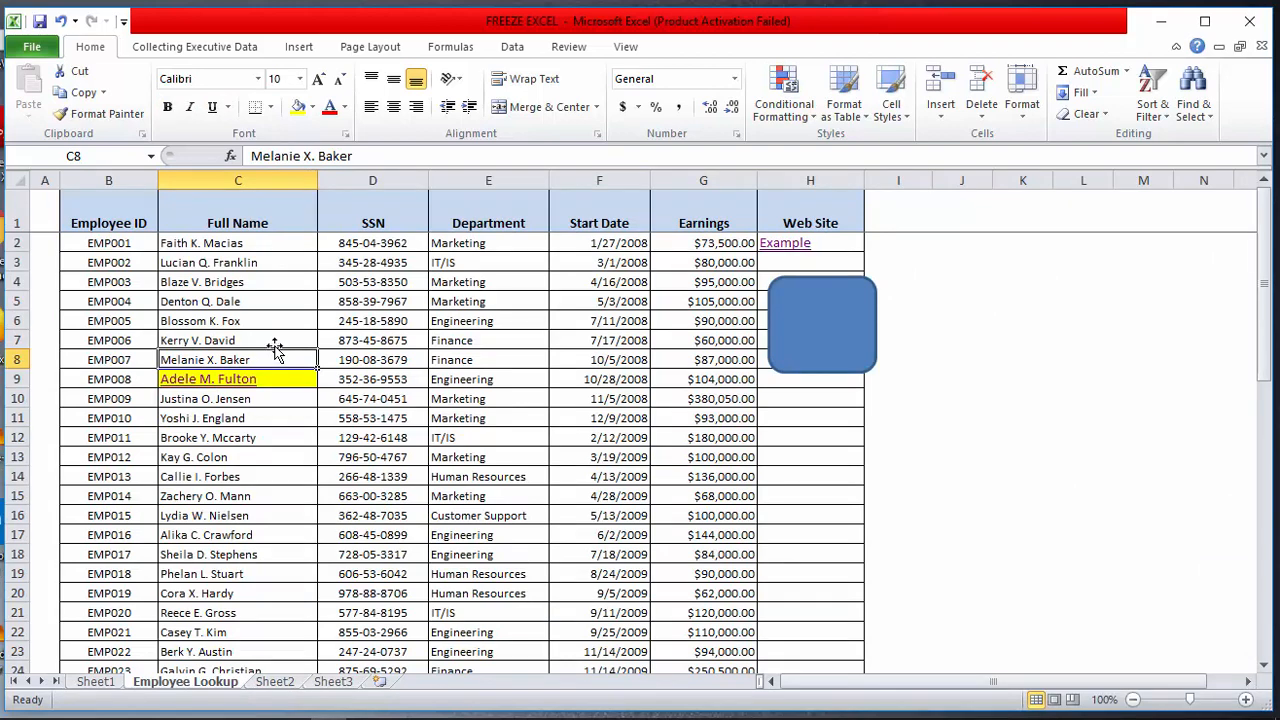
{"action": "left_click", "coordinate": [744, 304]}
{"action": "left_click", "coordinate": [814, 434]}
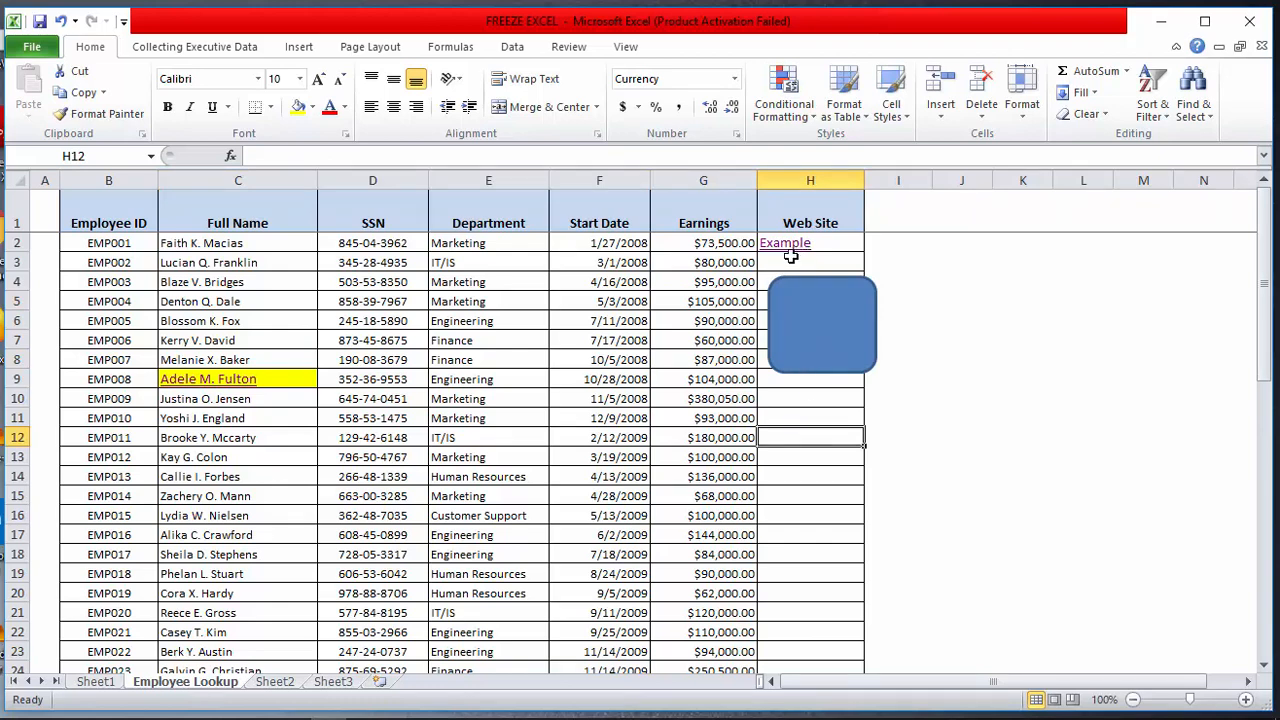
{"action": "left_click", "coordinate": [685, 260]}
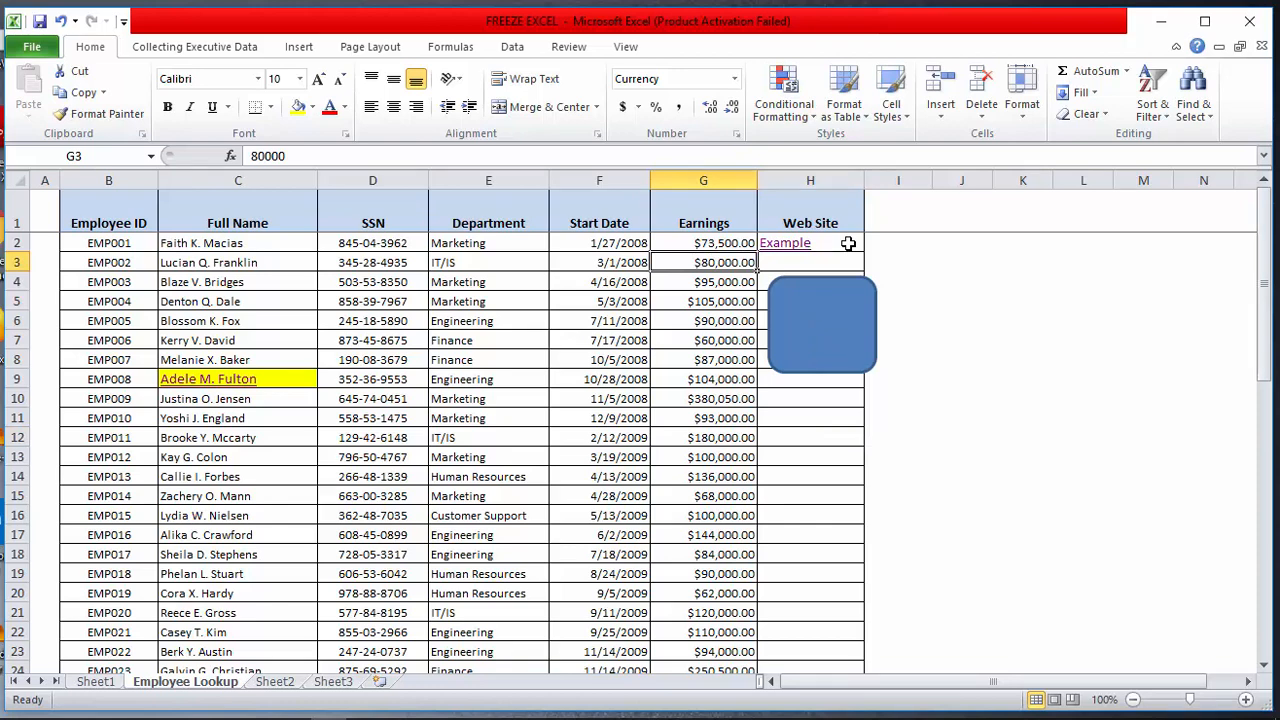
{"action": "right_click", "coordinate": [848, 243]}
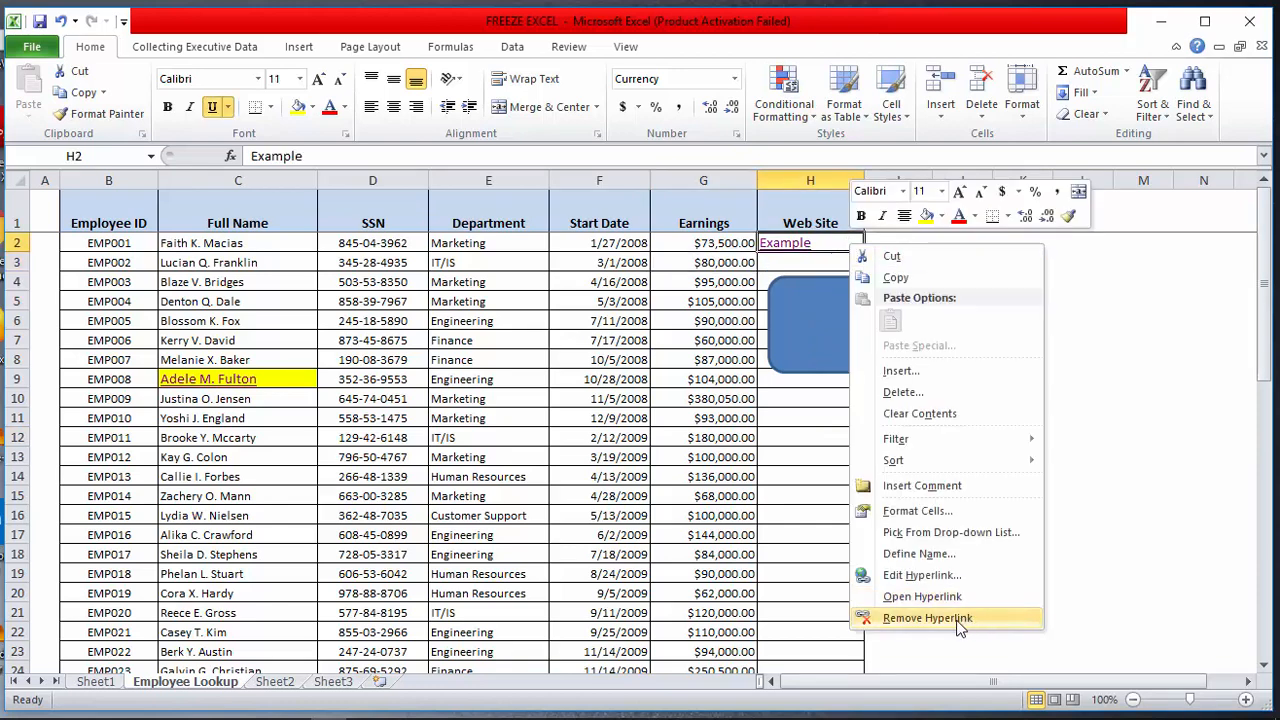
{"action": "left_click", "coordinate": [767, 441]}
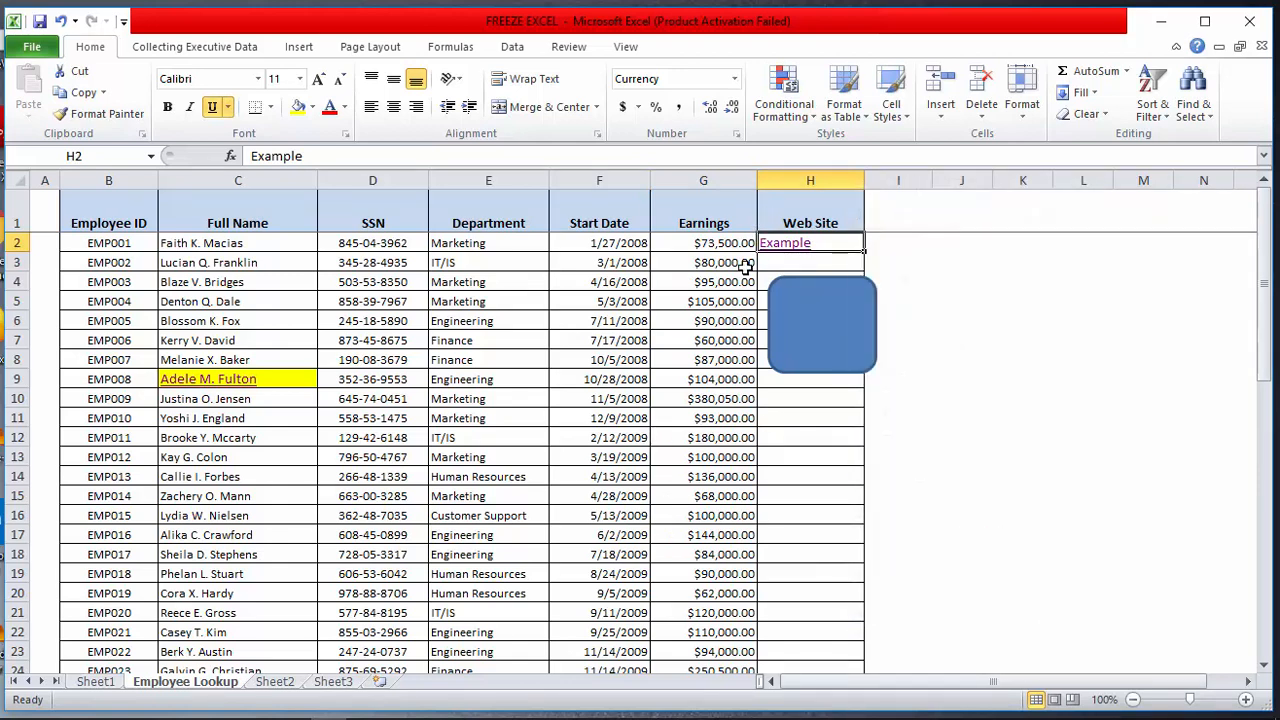
Step: Remove the hyperlink from the Example cell H2 in the Web Site column, keeping its text, and check the cell
{"action": "left_click", "coordinate": [746, 280]}
{"action": "left_click", "coordinate": [737, 243]}
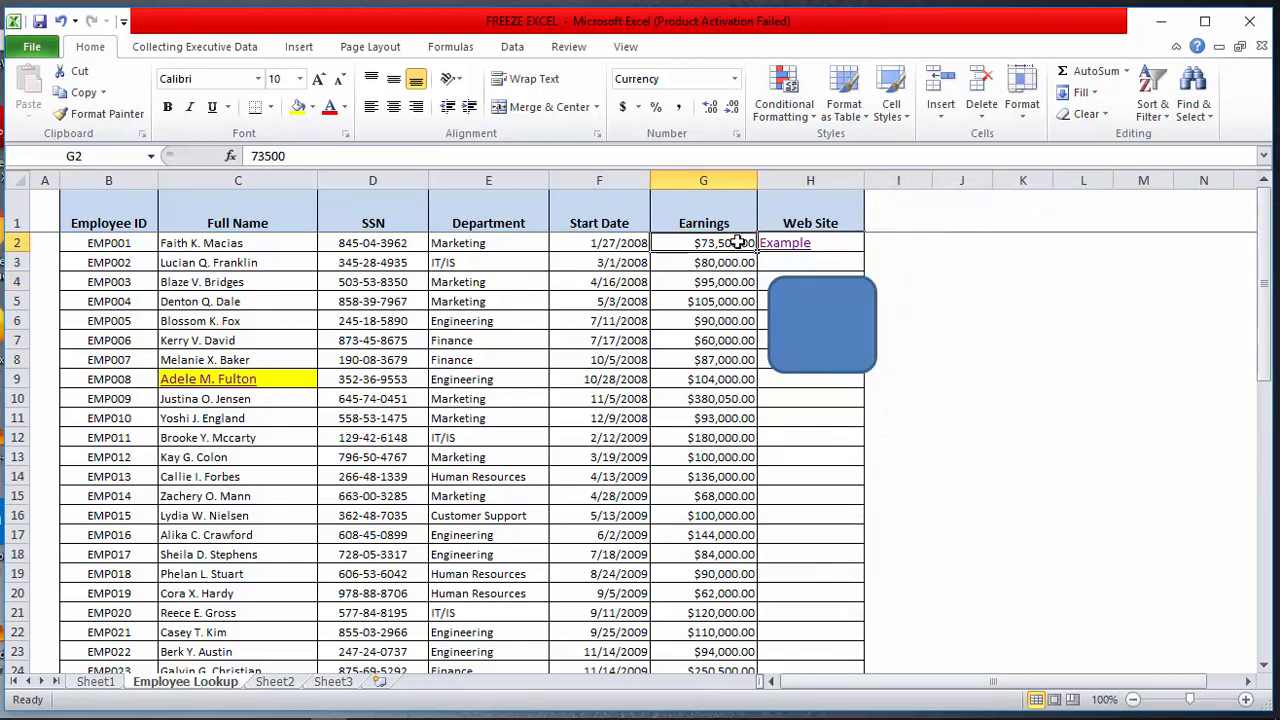
{"action": "key", "text": "Tab"}
{"action": "key", "text": "ctrl+k"}
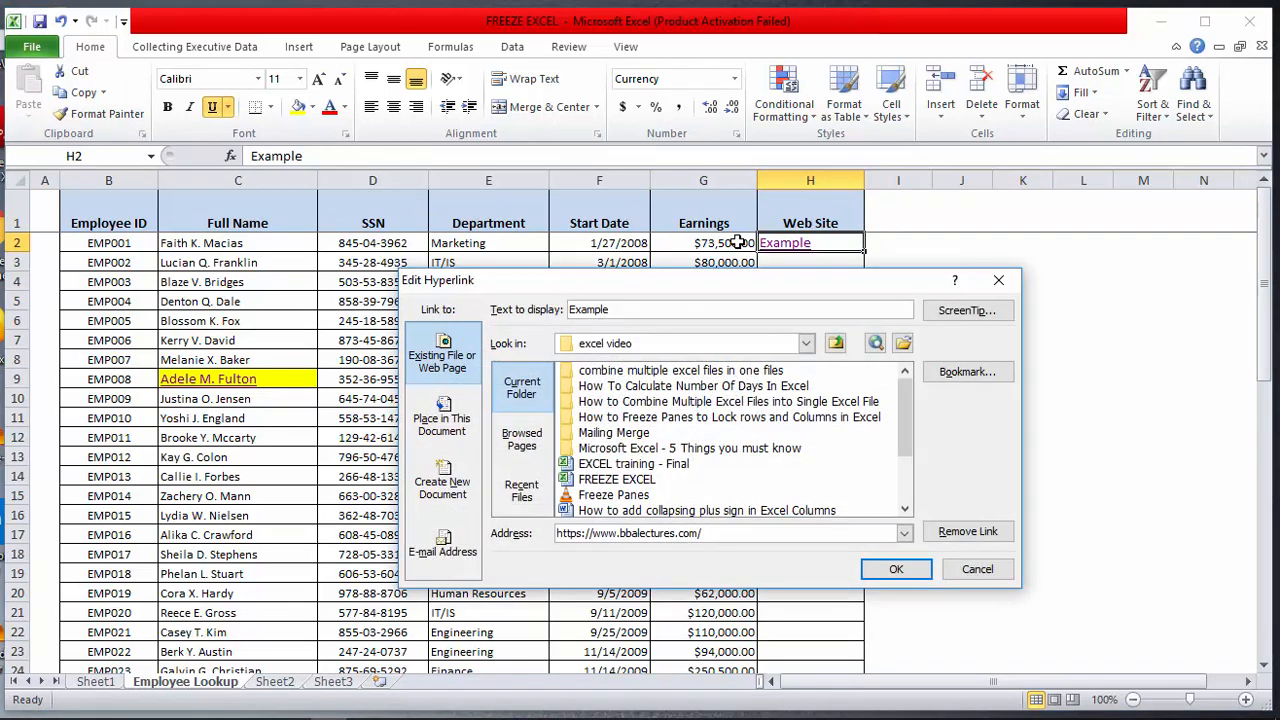
{"action": "left_click", "coordinate": [968, 532]}
{"action": "left_click", "coordinate": [737, 417]}
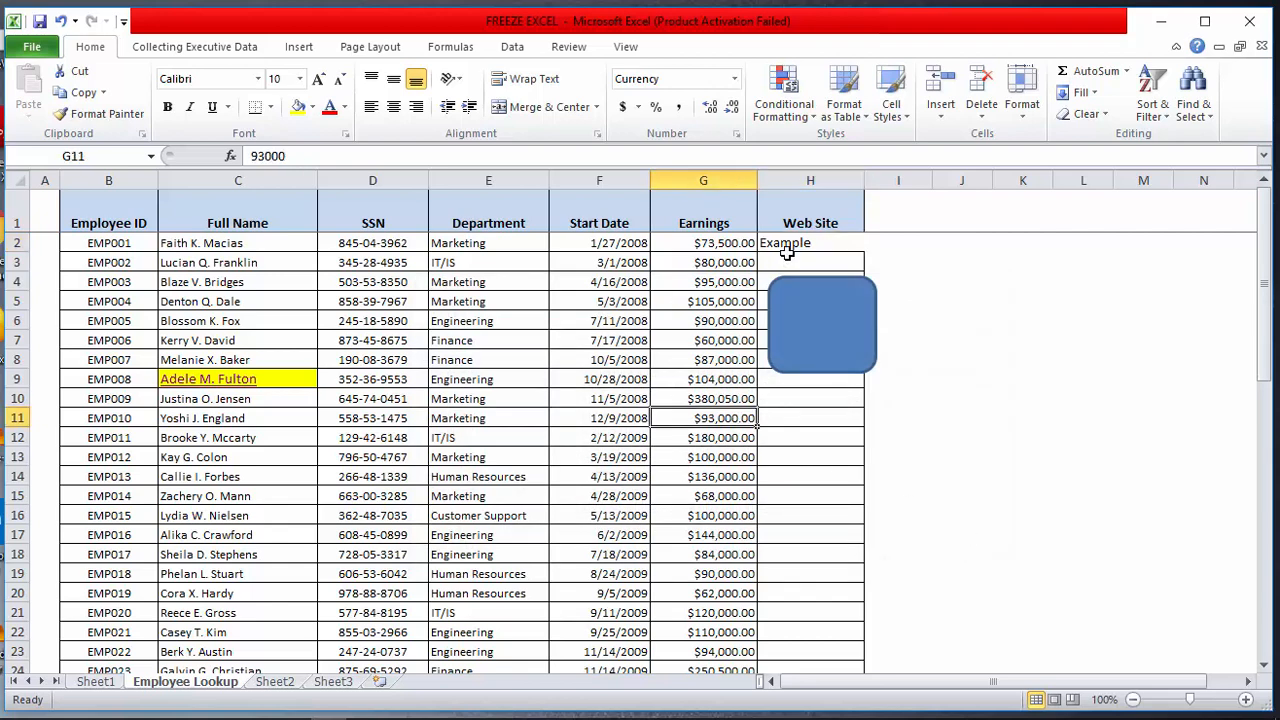
{"action": "left_click", "coordinate": [788, 243]}
{"action": "left_click", "coordinate": [729, 243]}
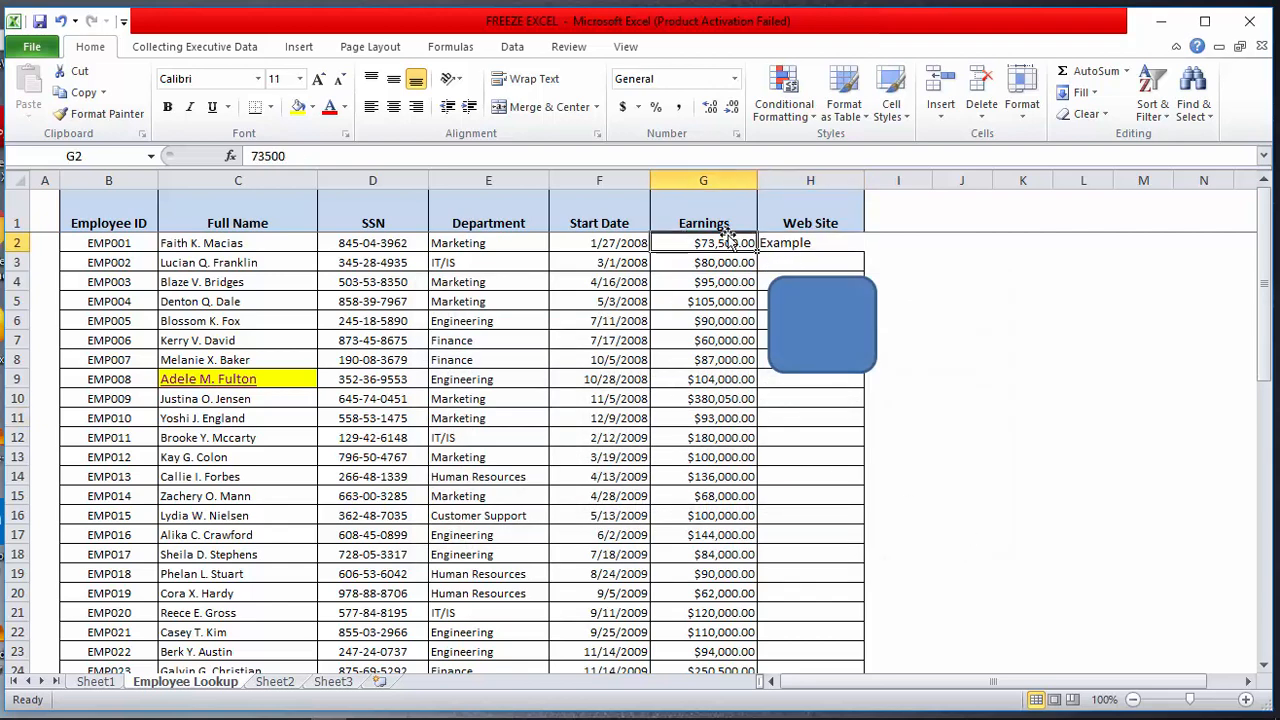
{"action": "left_click", "coordinate": [771, 243]}
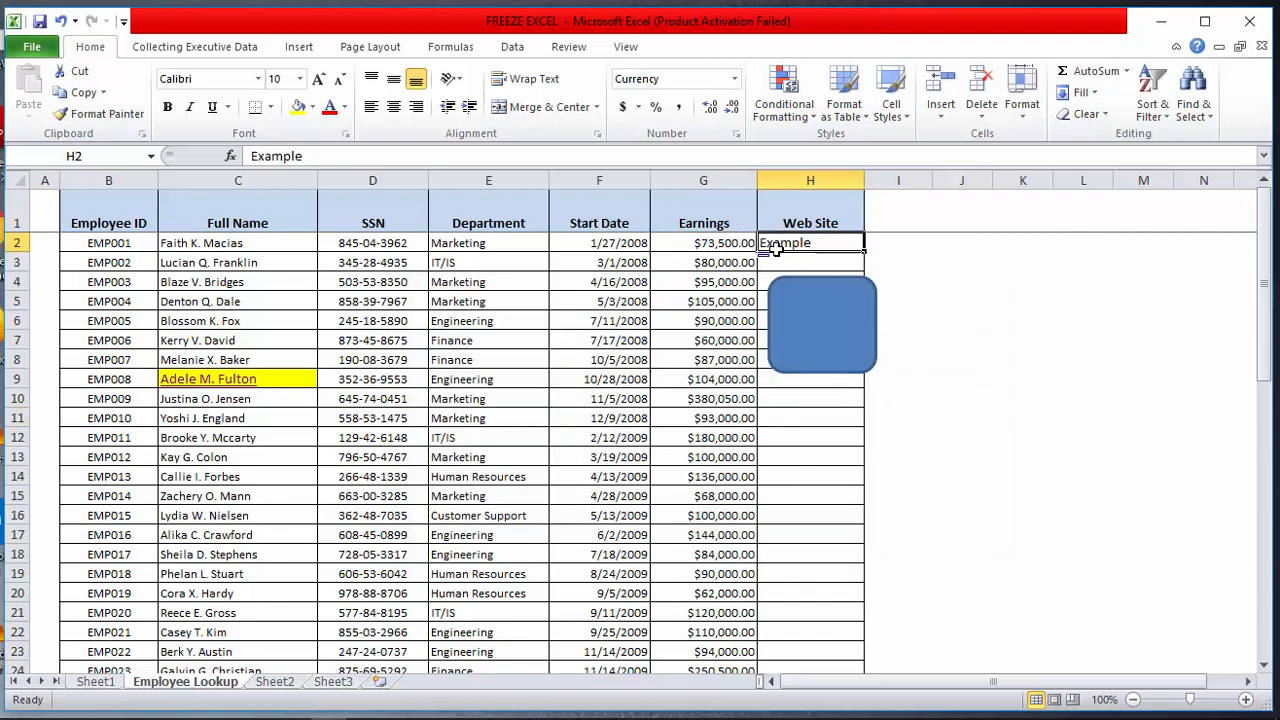
Step: Return to Sheet1 and look over its title banner and the text in cells B8 and B9
{"action": "left_click", "coordinate": [96, 681]}
{"action": "left_click", "coordinate": [633, 493]}
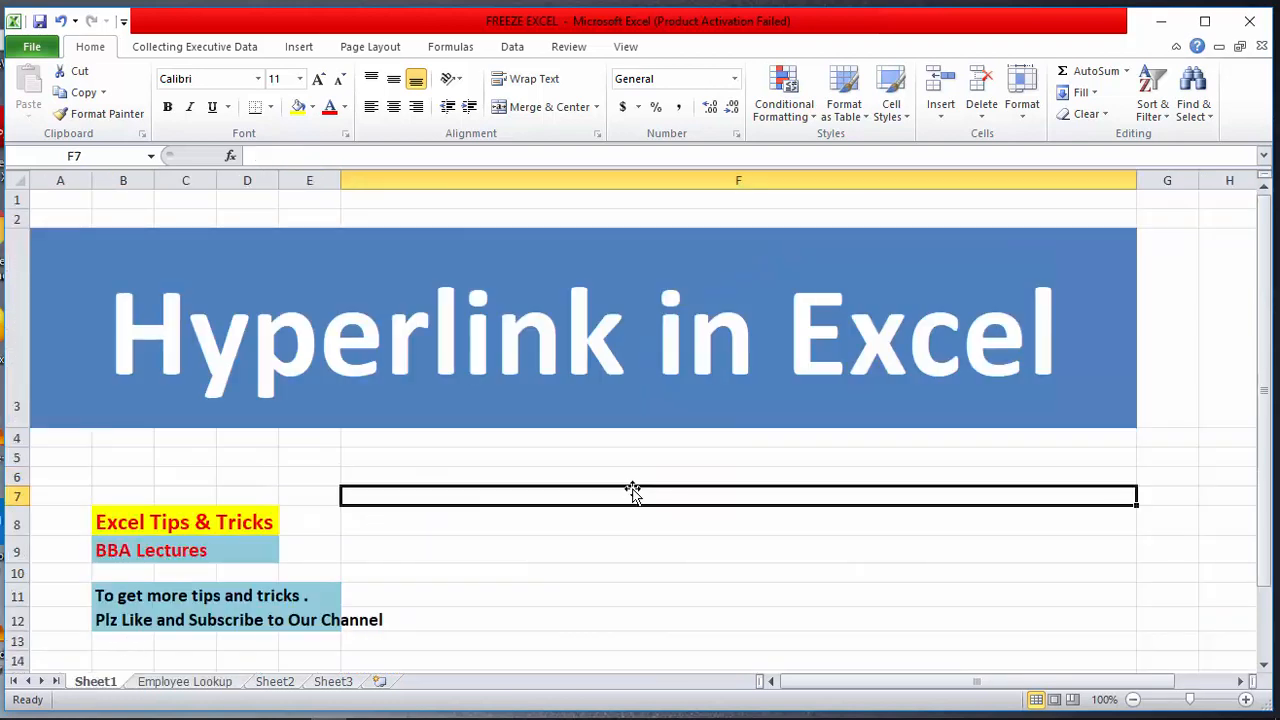
{"action": "left_click", "coordinate": [349, 550]}
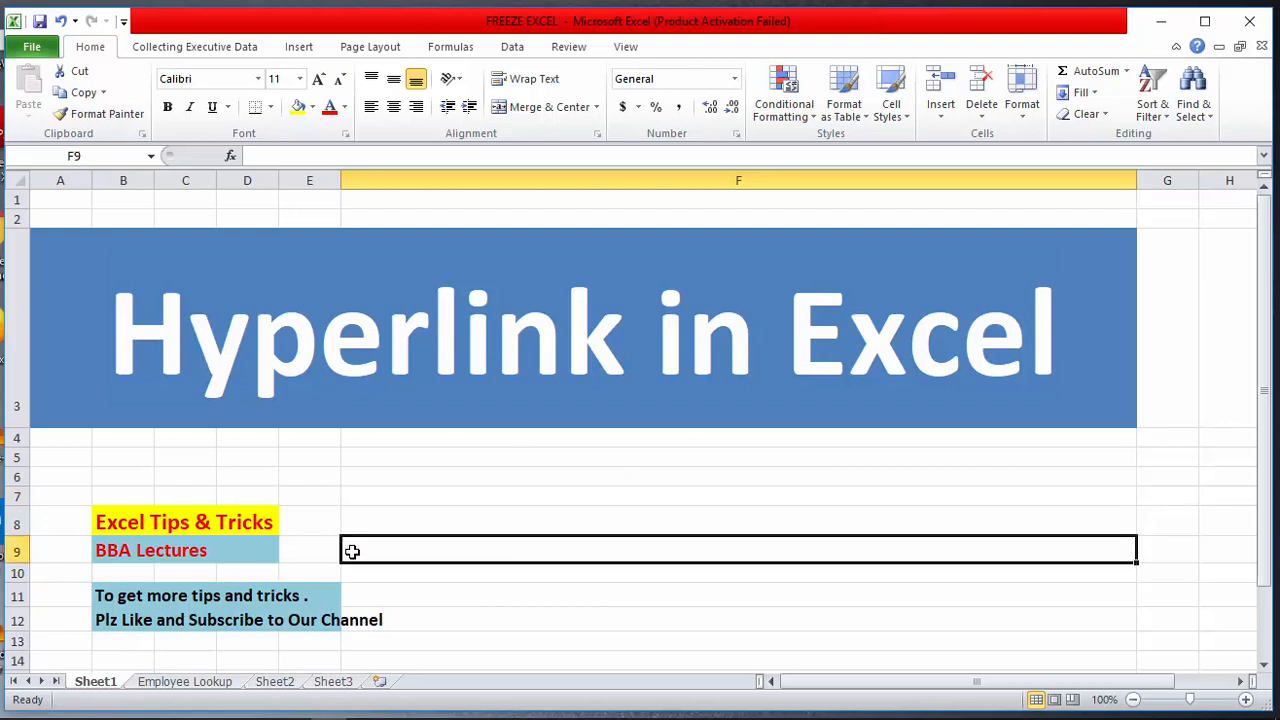
{"action": "left_click", "coordinate": [194, 518]}
{"action": "left_click", "coordinate": [154, 549]}
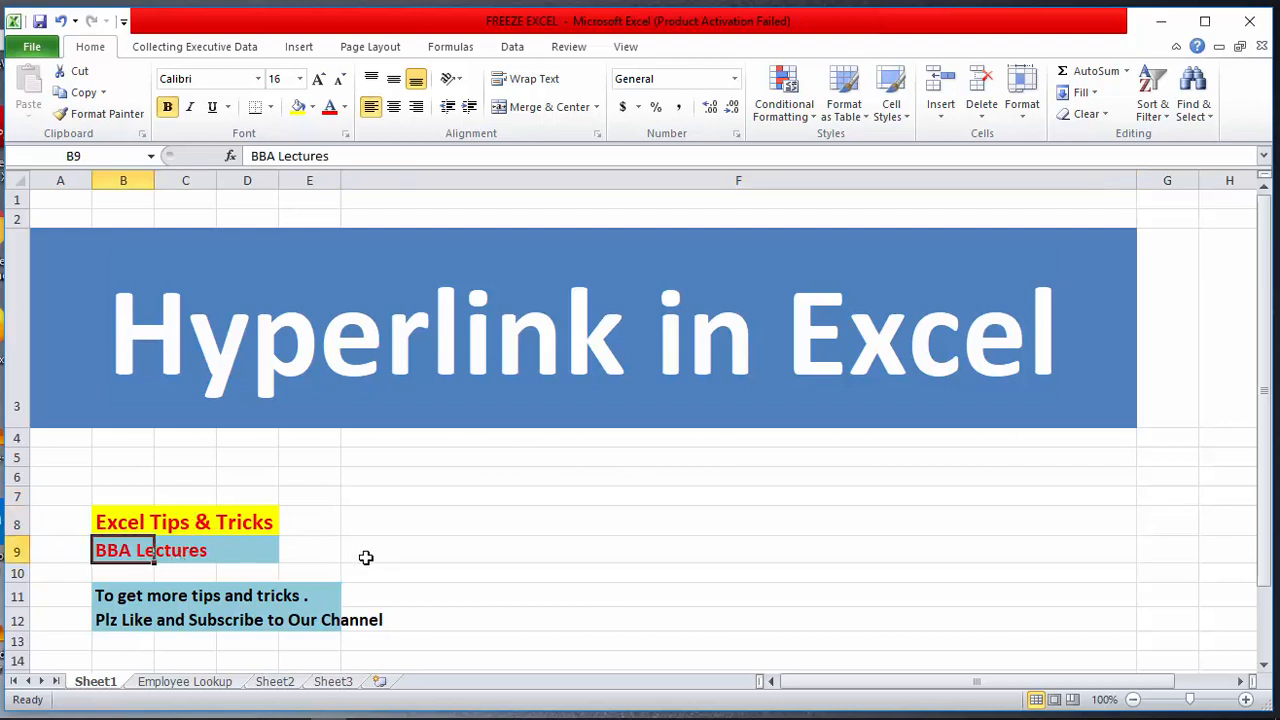
{"action": "left_click", "coordinate": [451, 470]}
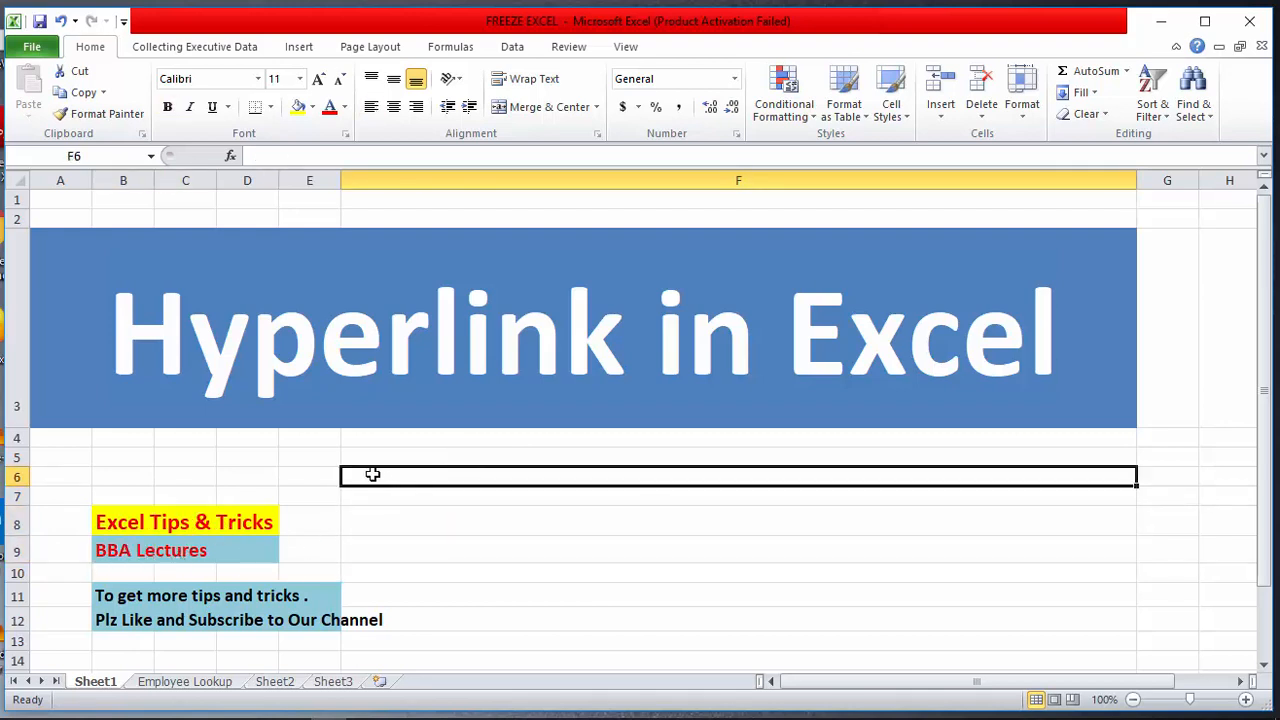